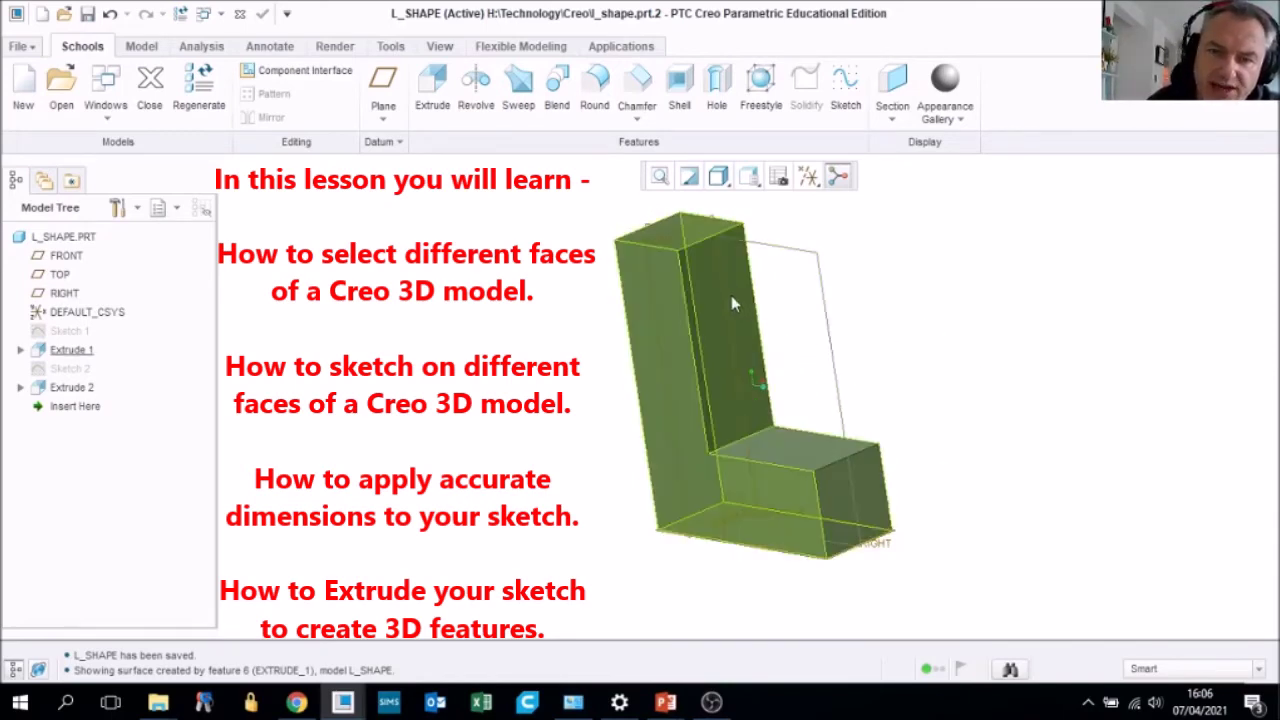
Turn the L-shaped part and select its first extrusion, front face, column top and inner horizontal face
mouse_move(674, 293)
middle_down()
mouse_move(663, 286)
mouse_move(685, 288)
mouse_move(671, 305)
mouse_move(733, 345)
middle_up()
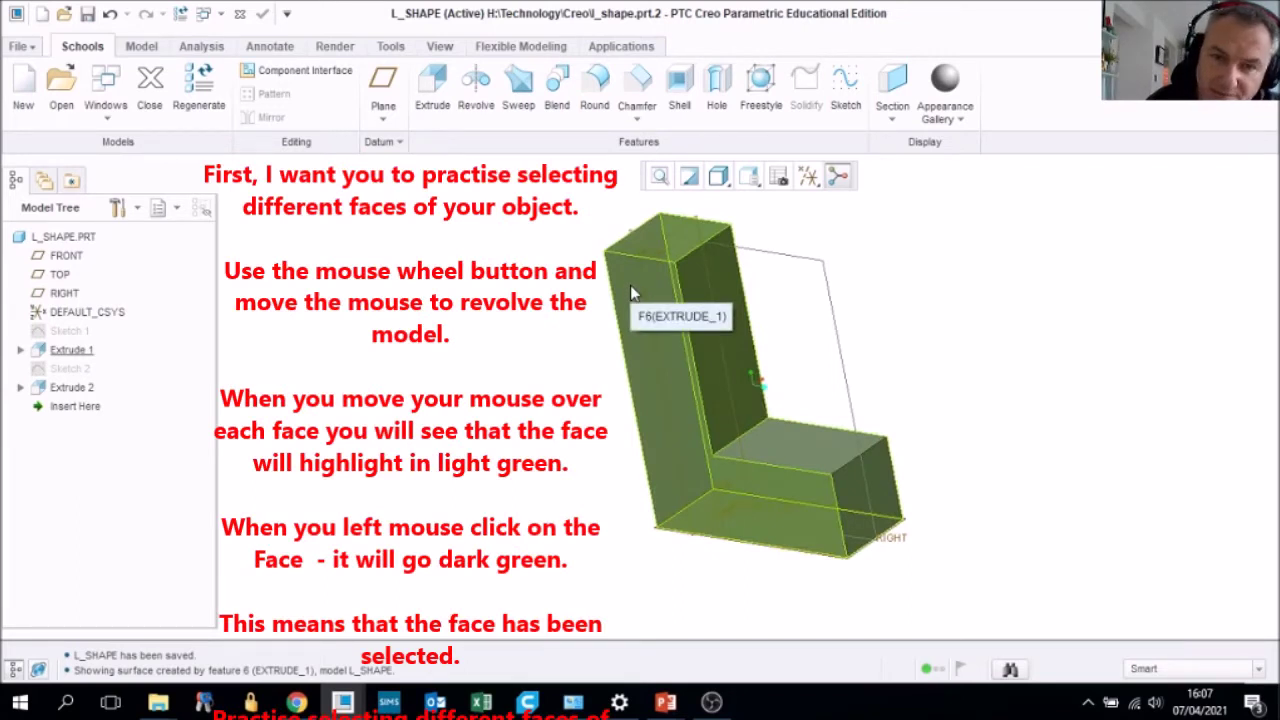
click(631, 289)
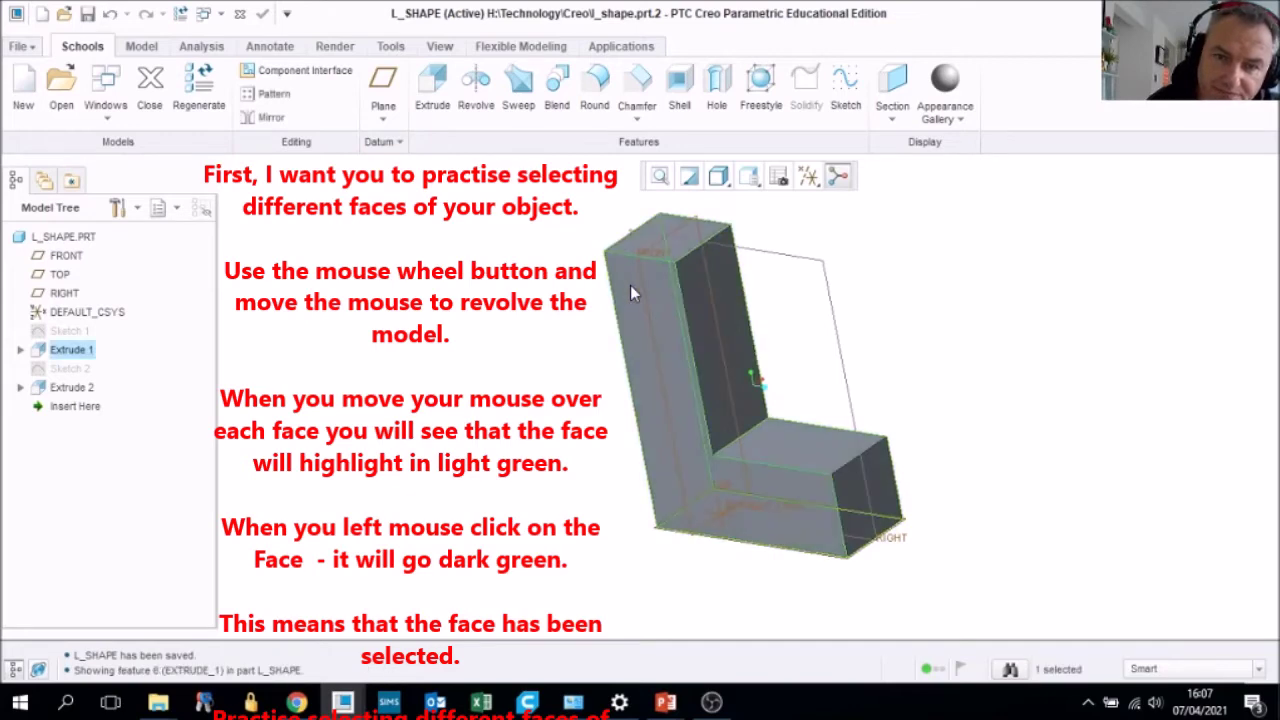
click(652, 391)
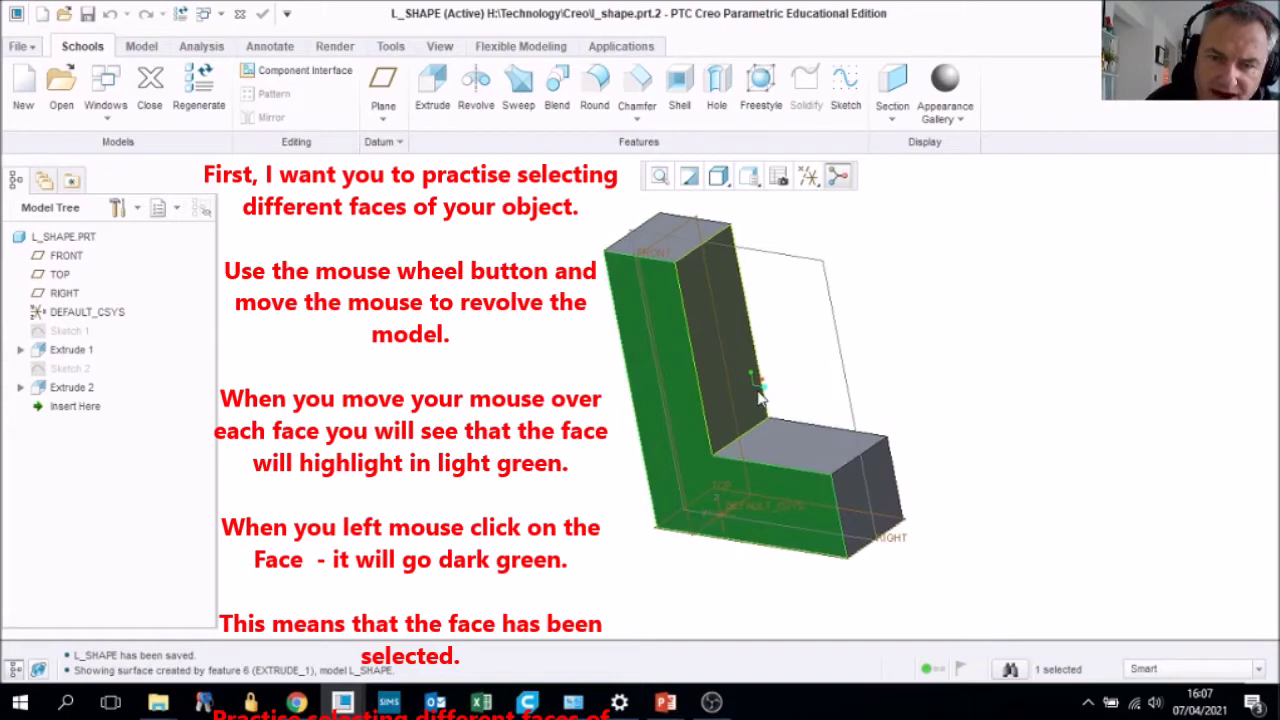
middle_drag(760, 398, 847, 378)
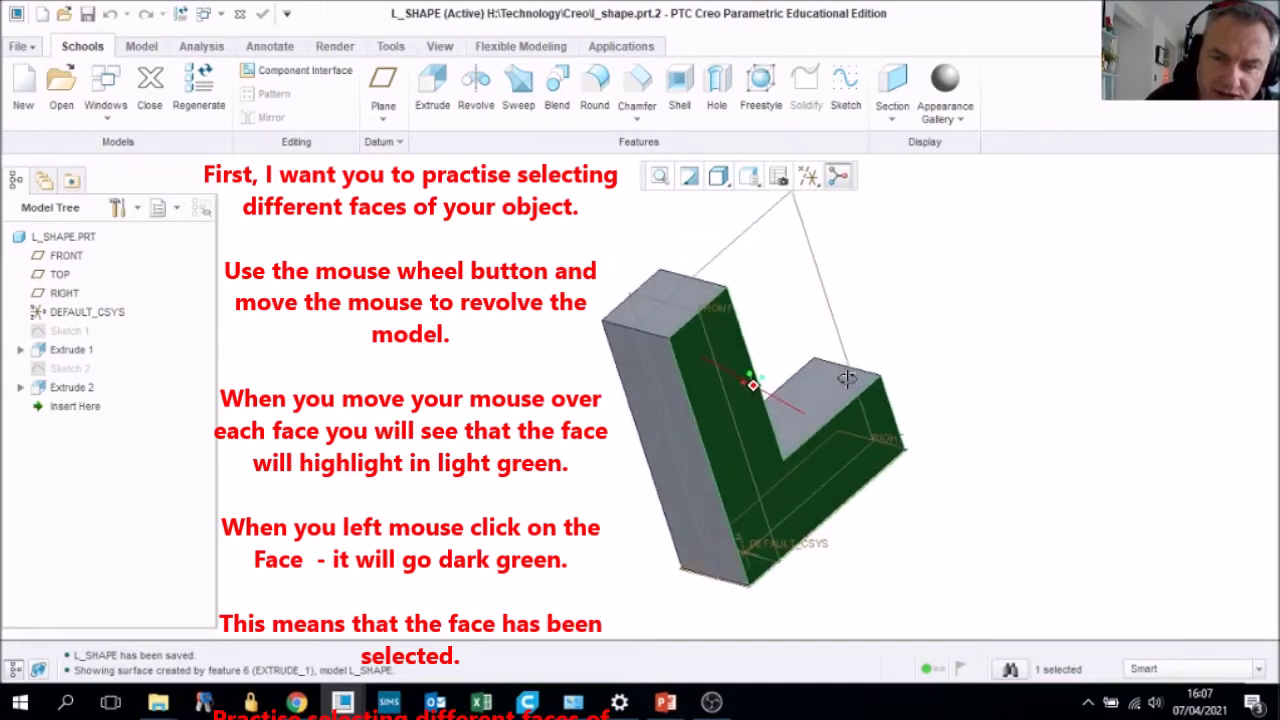
click(661, 322)
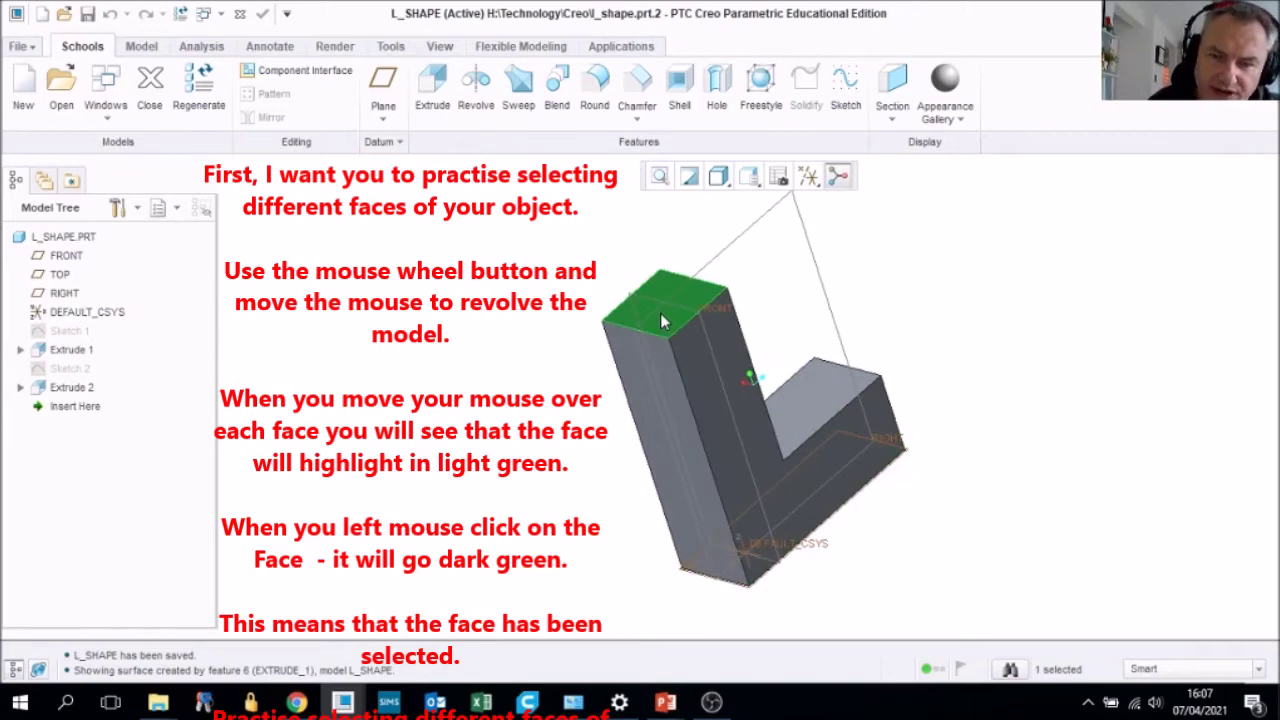
click(809, 400)
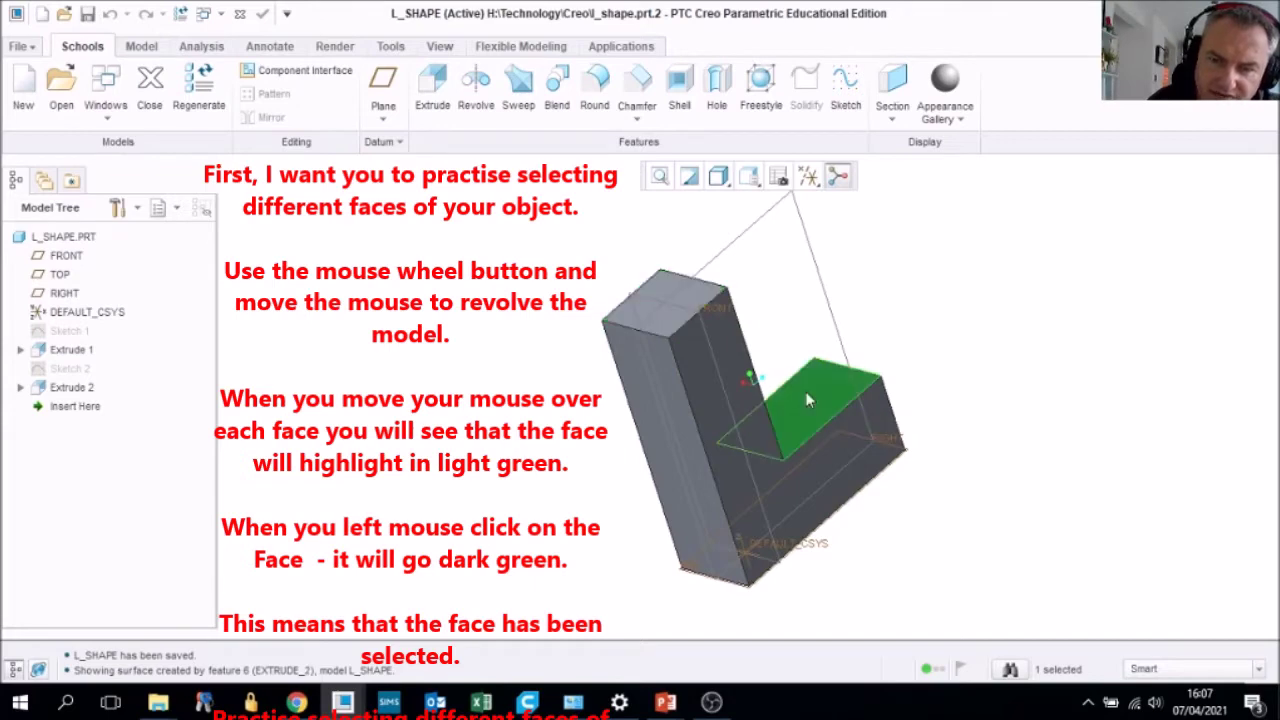
Turn the part again and reselect the large front face, a column edge and the column's top face
middle_drag(851, 449, 778, 436)
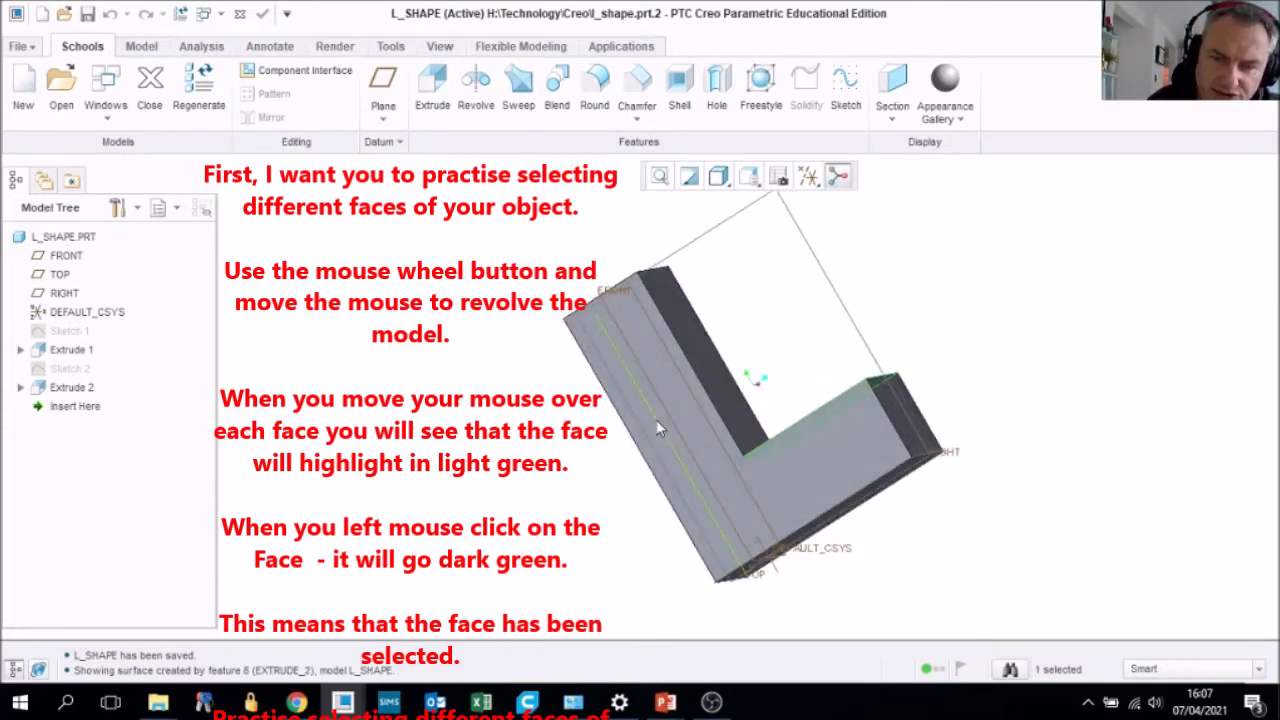
click(629, 395)
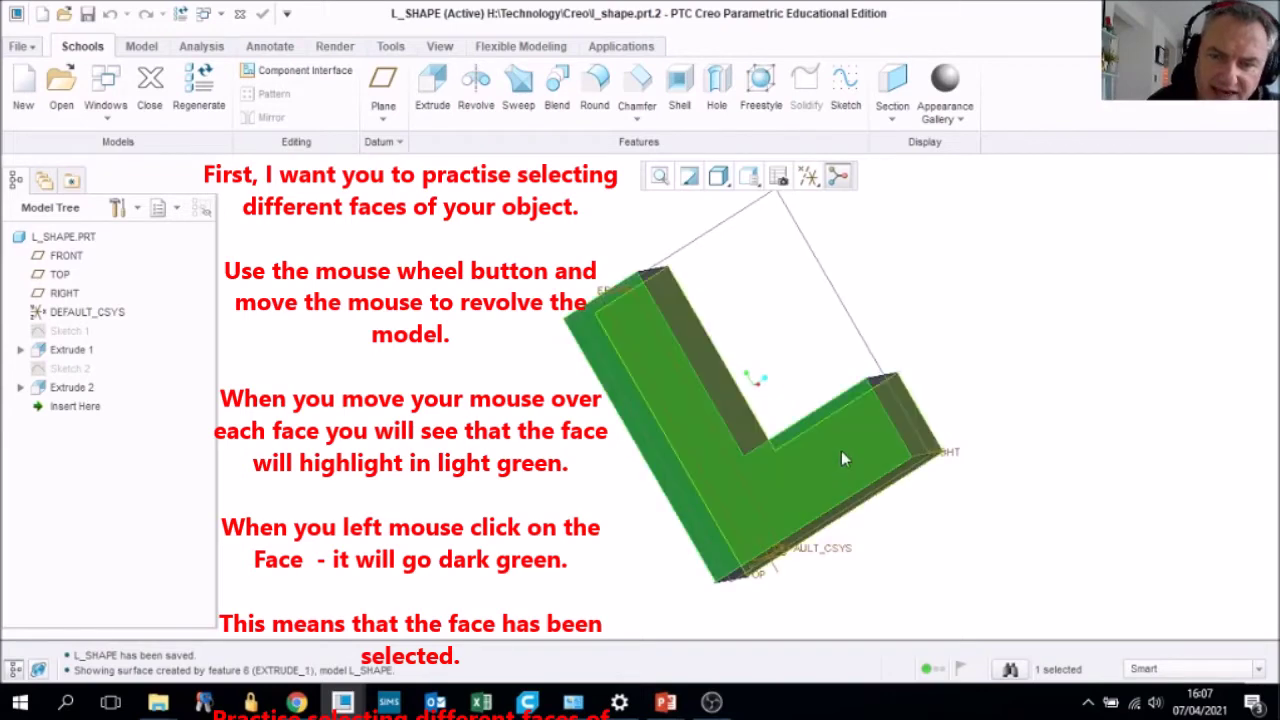
middle_drag(854, 457, 808, 477)
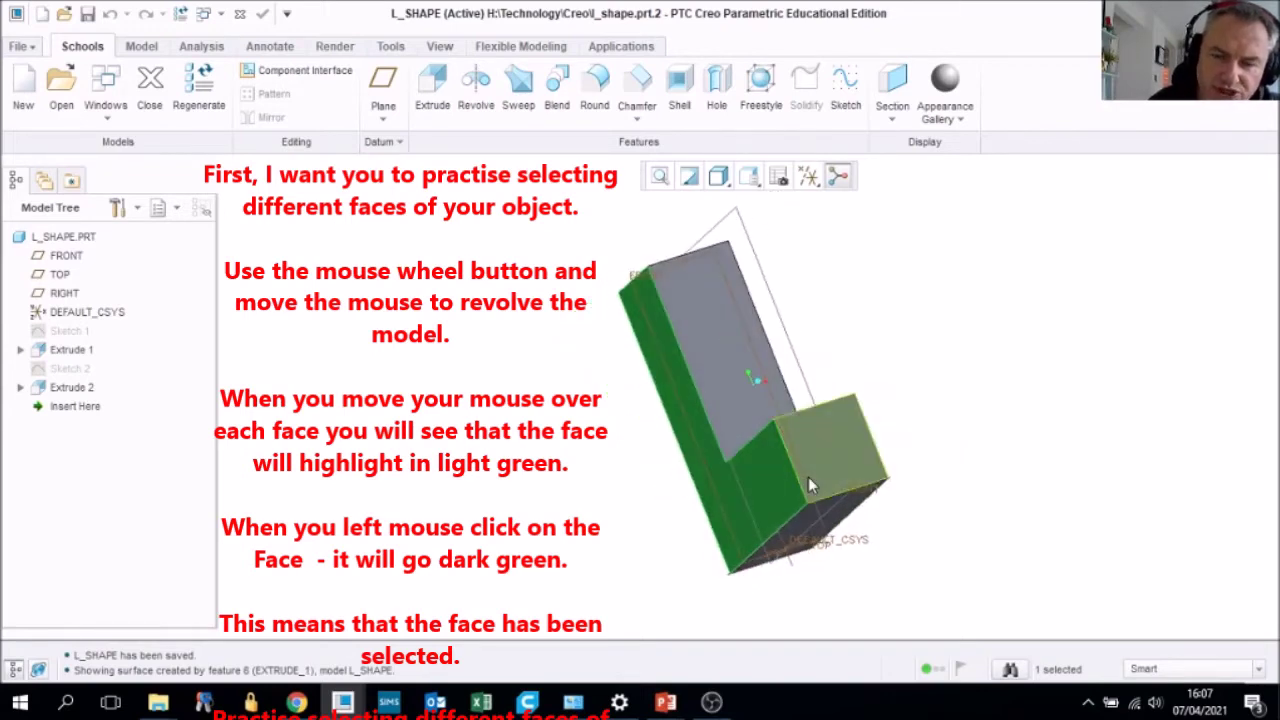
middle_drag(832, 478, 770, 400)
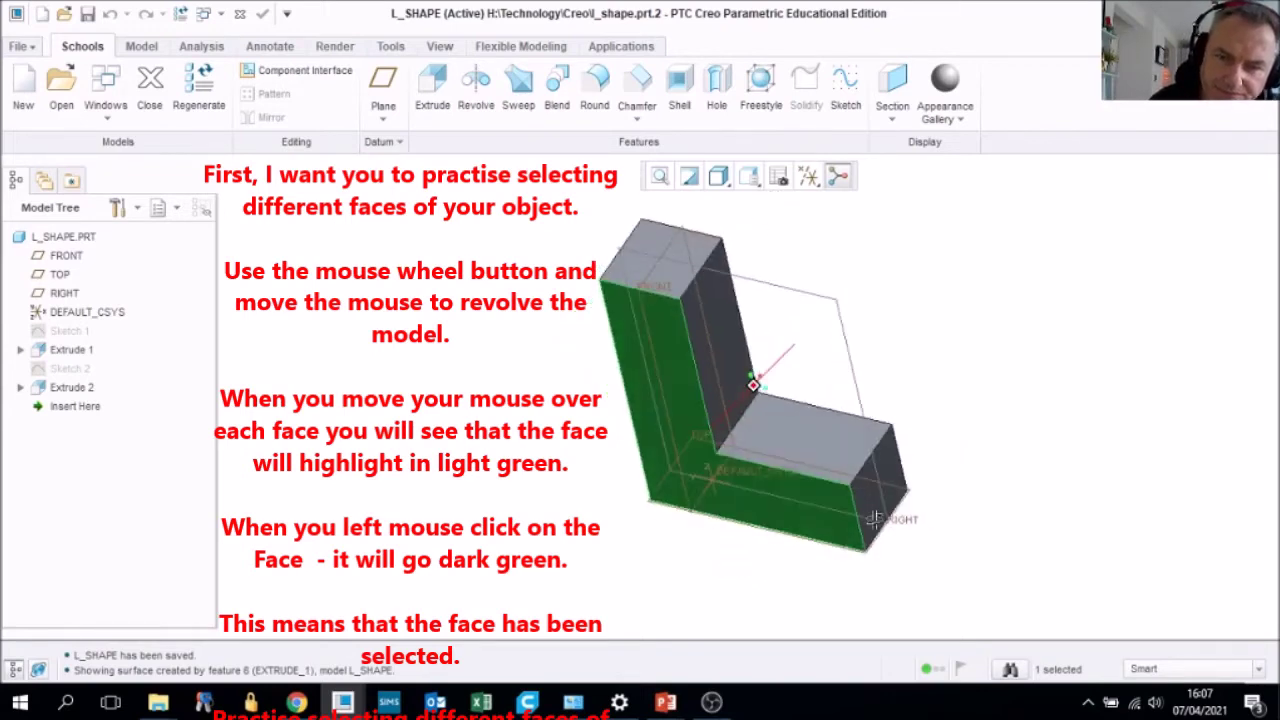
click(675, 340)
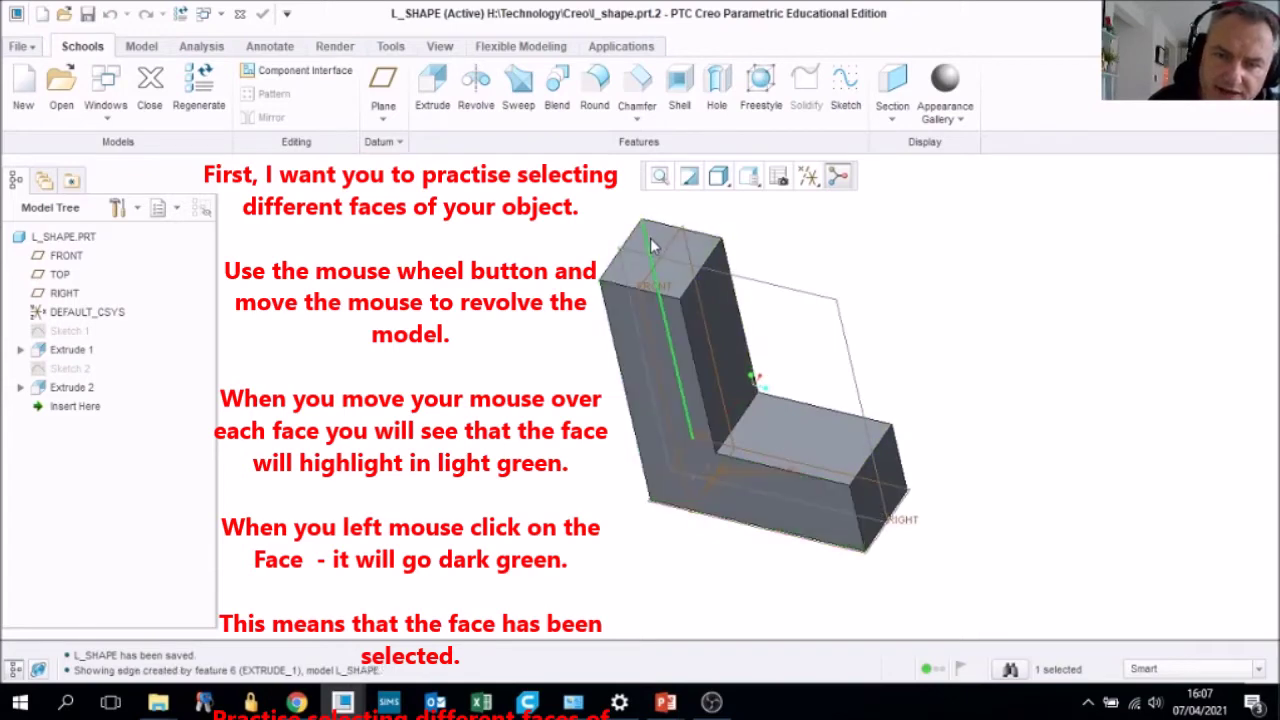
click(660, 250)
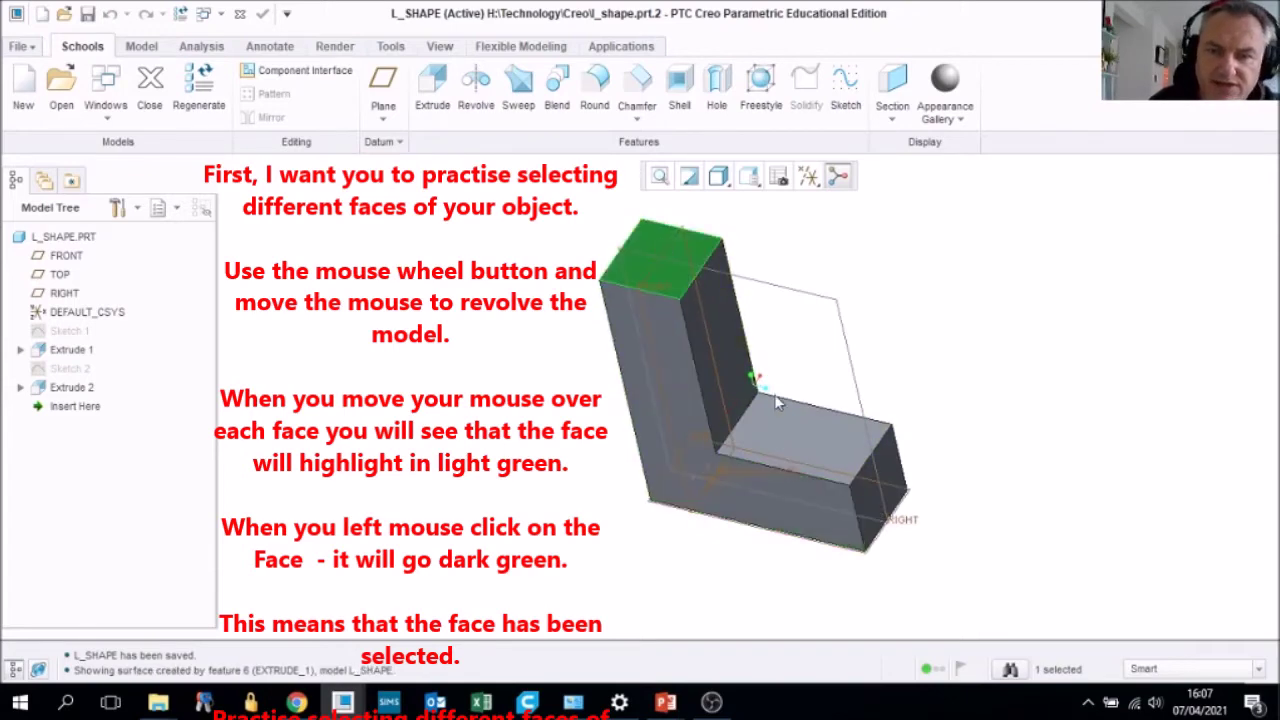
mouse_move(794, 408)
middle_down()
mouse_move(802, 385)
mouse_move(751, 380)
mouse_move(789, 374)
mouse_move(786, 340)
mouse_move(773, 346)
mouse_move(789, 389)
middle_up()
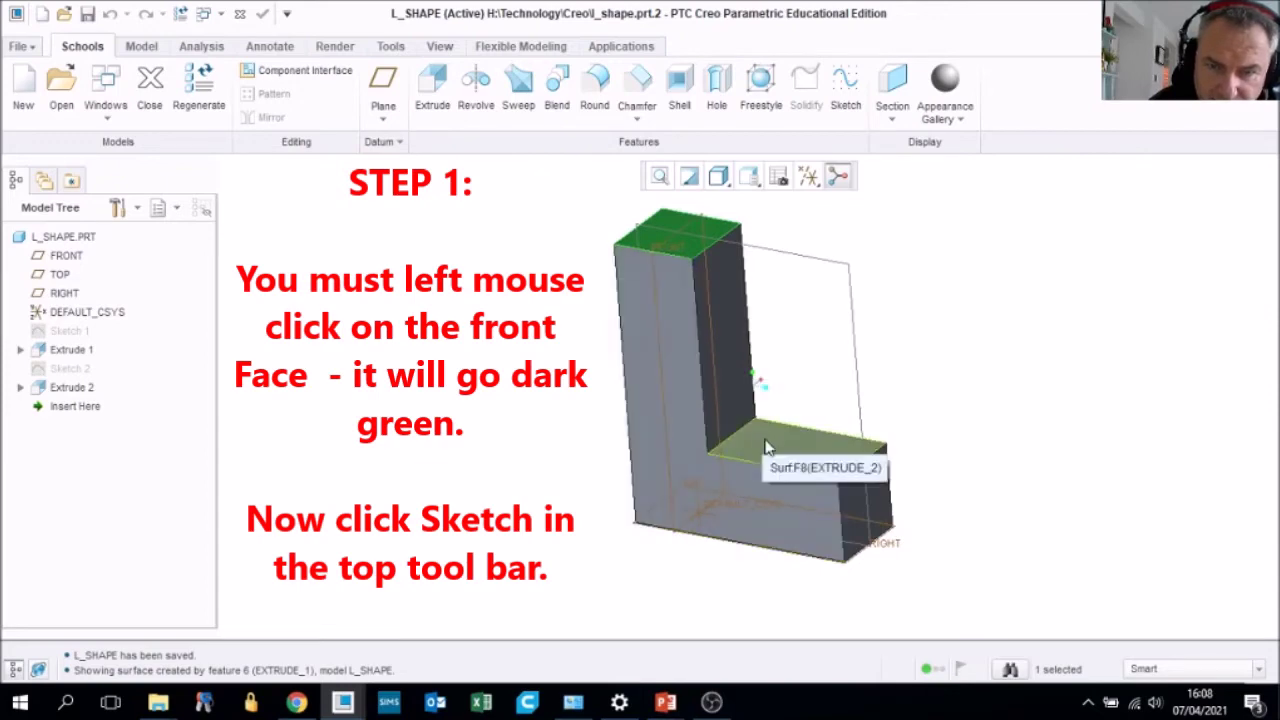
Select the L-shape's front face and start a sketch on it
click(708, 486)
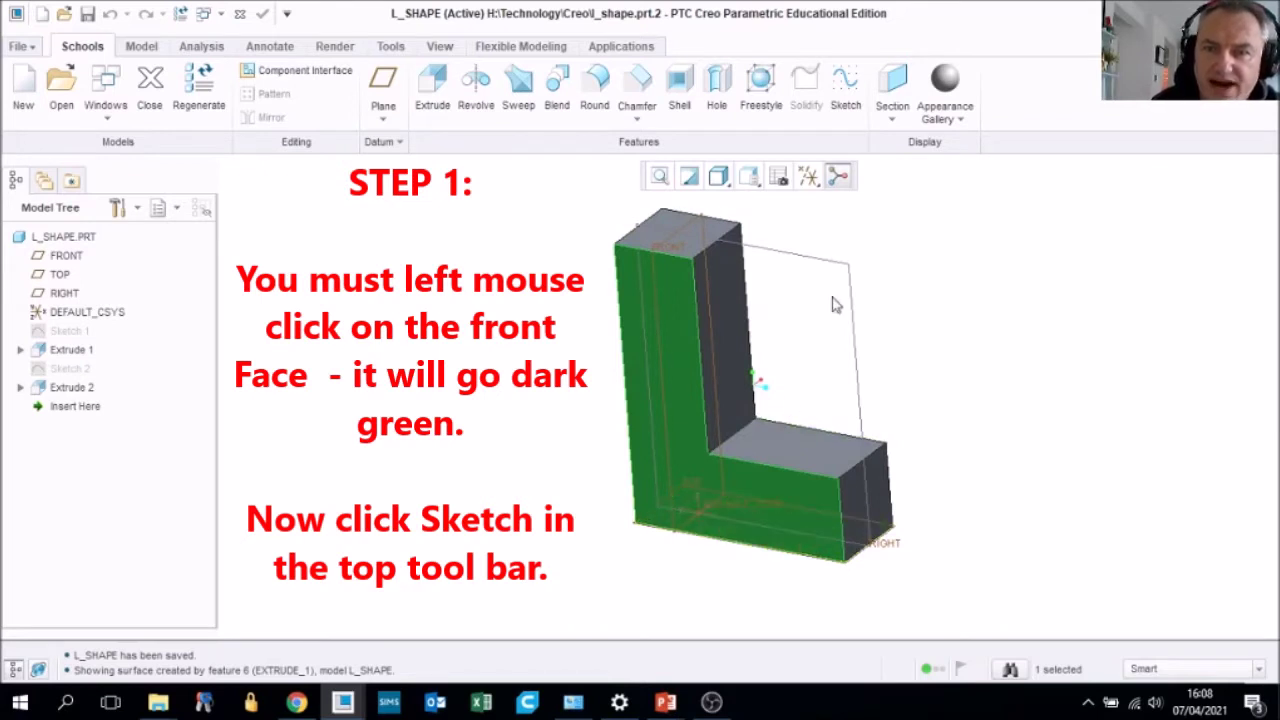
click(848, 88)
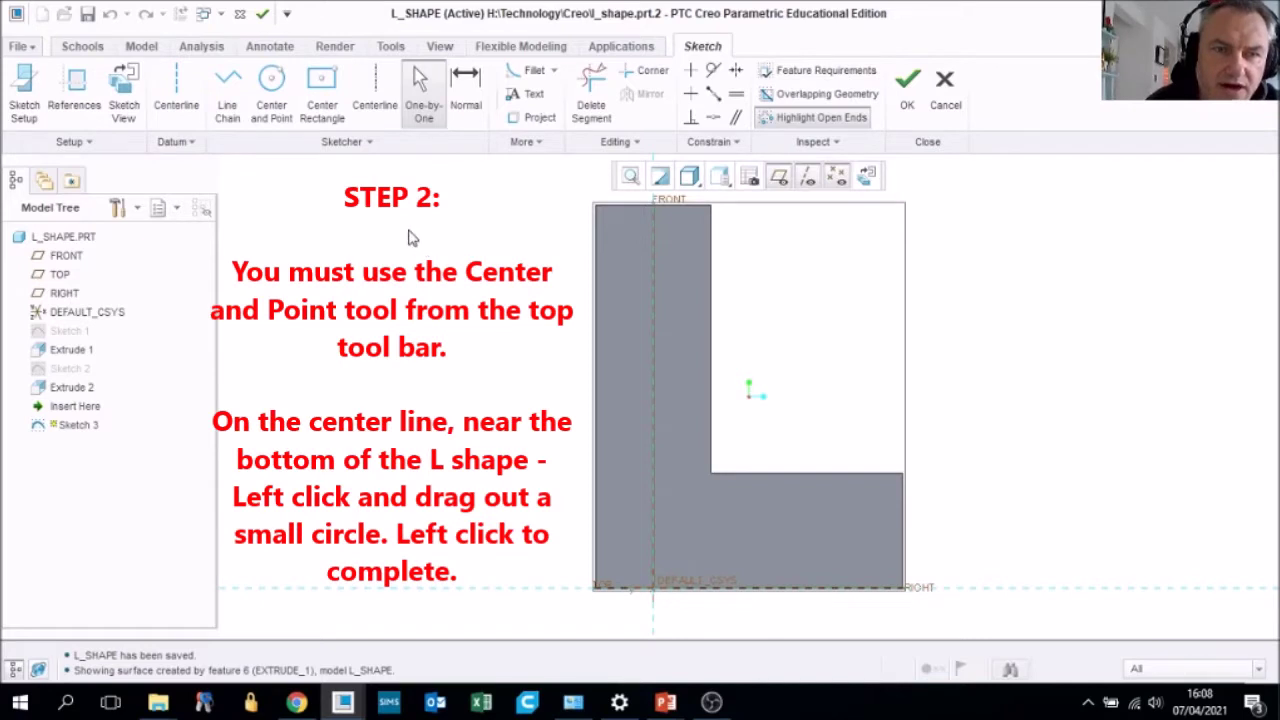
Draw a centre-and-point circle on the centre line near the bottom of the L
click(275, 85)
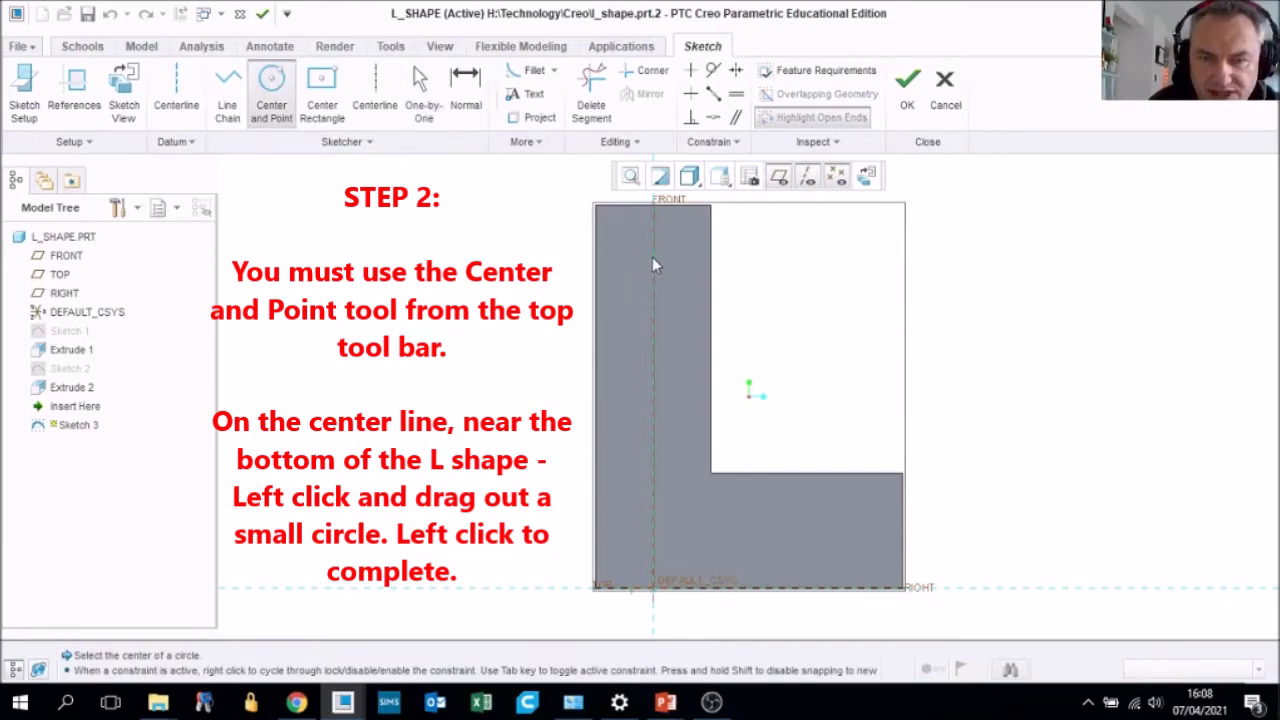
click(653, 531)
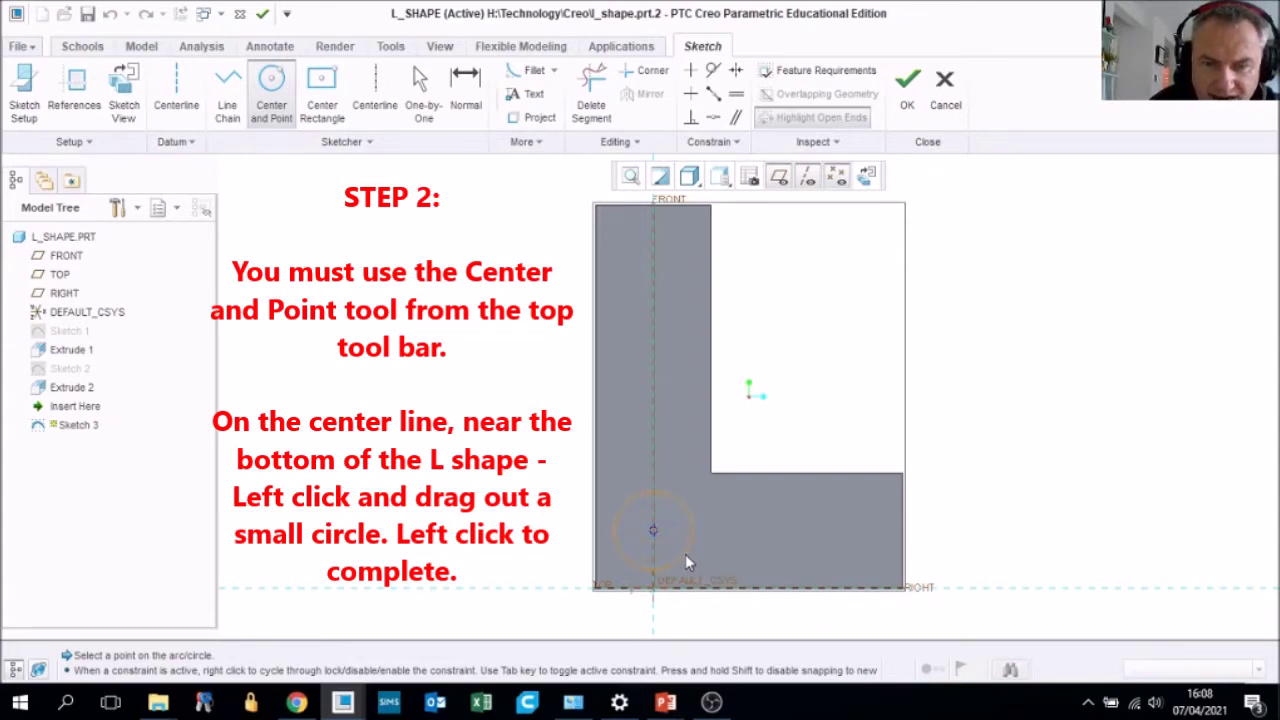
click(683, 553)
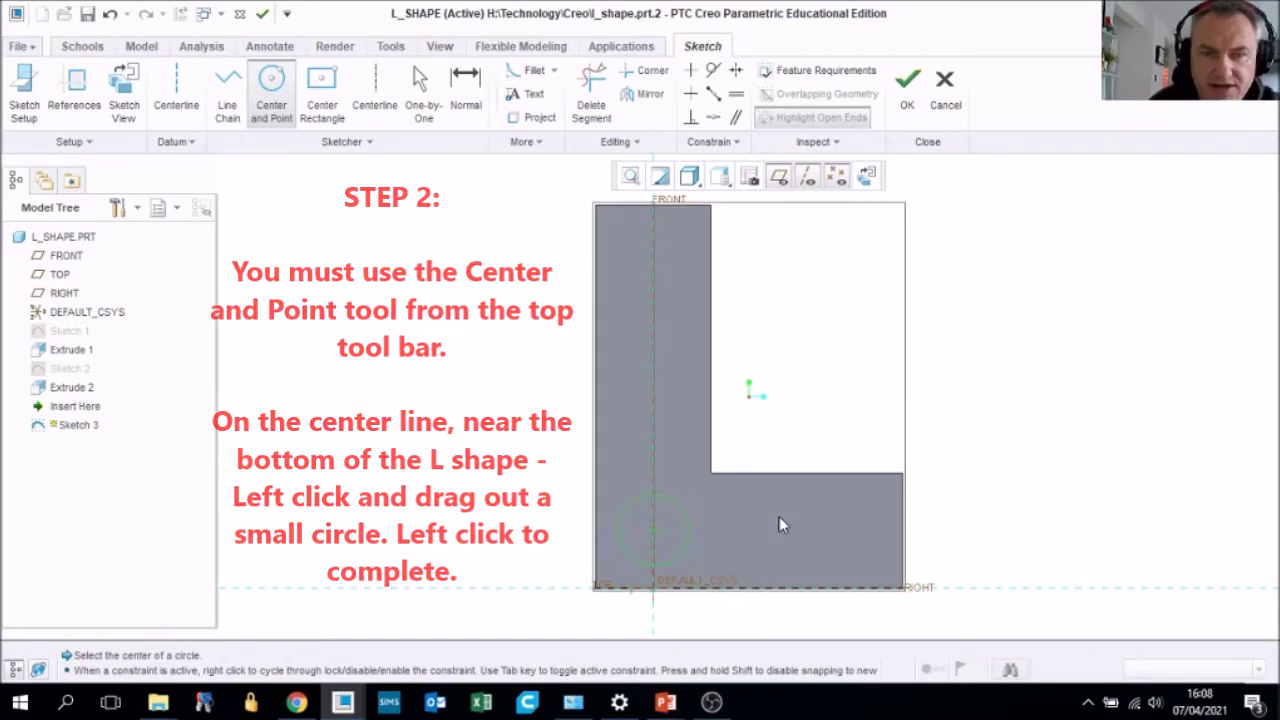
Dimension the first circle to a 15 mm diameter, 15 mm above the bottom edge
click(465, 90)
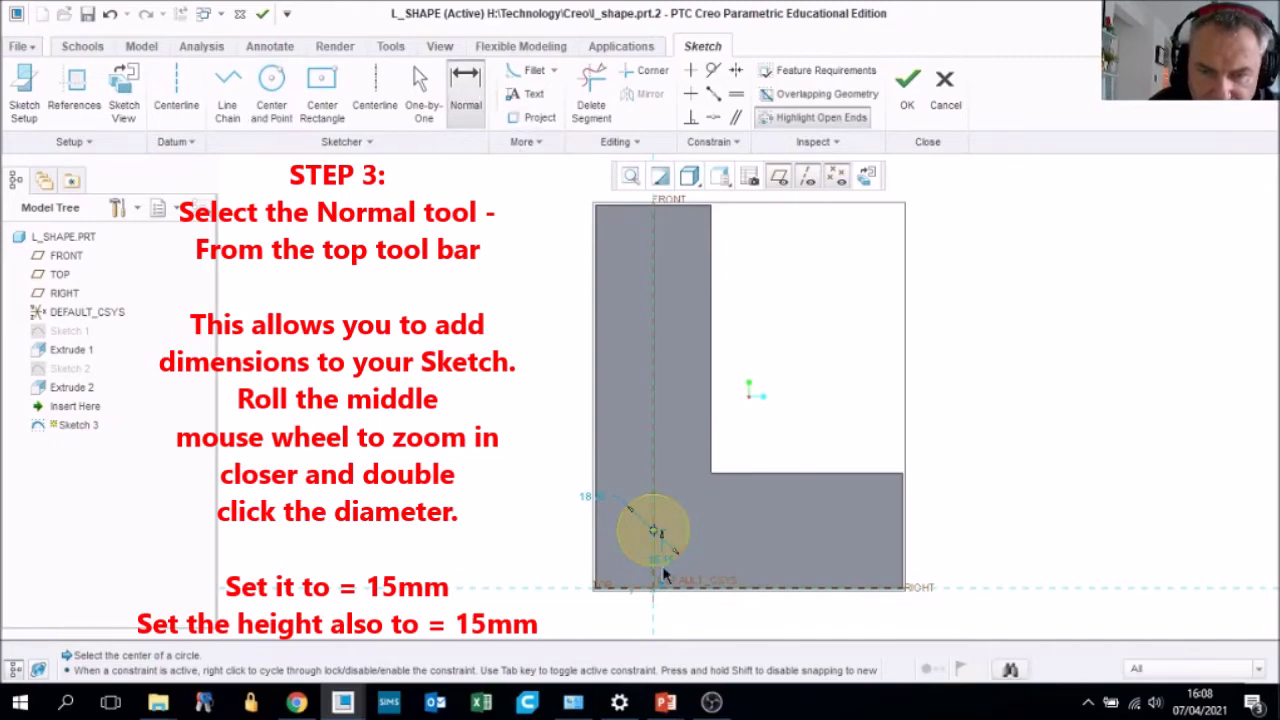
scroll(668, 570, up, 2)
scroll(665, 564, up, 2)
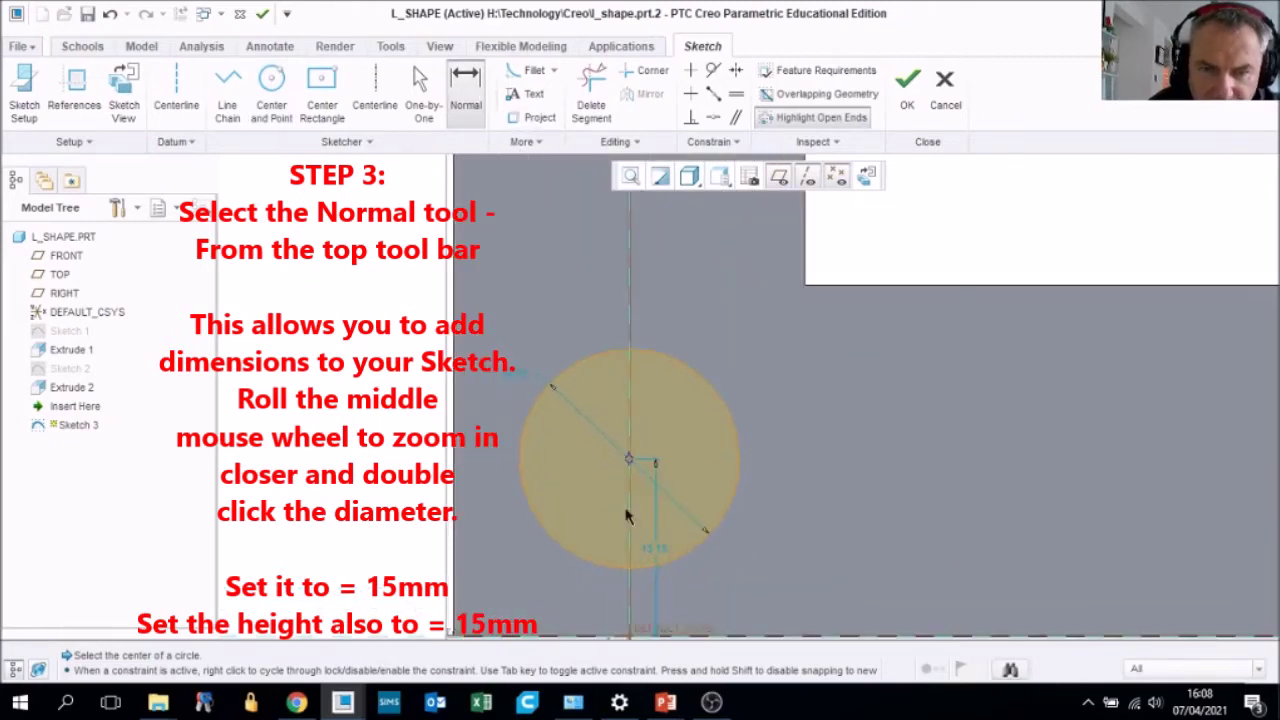
double_click(518, 376)
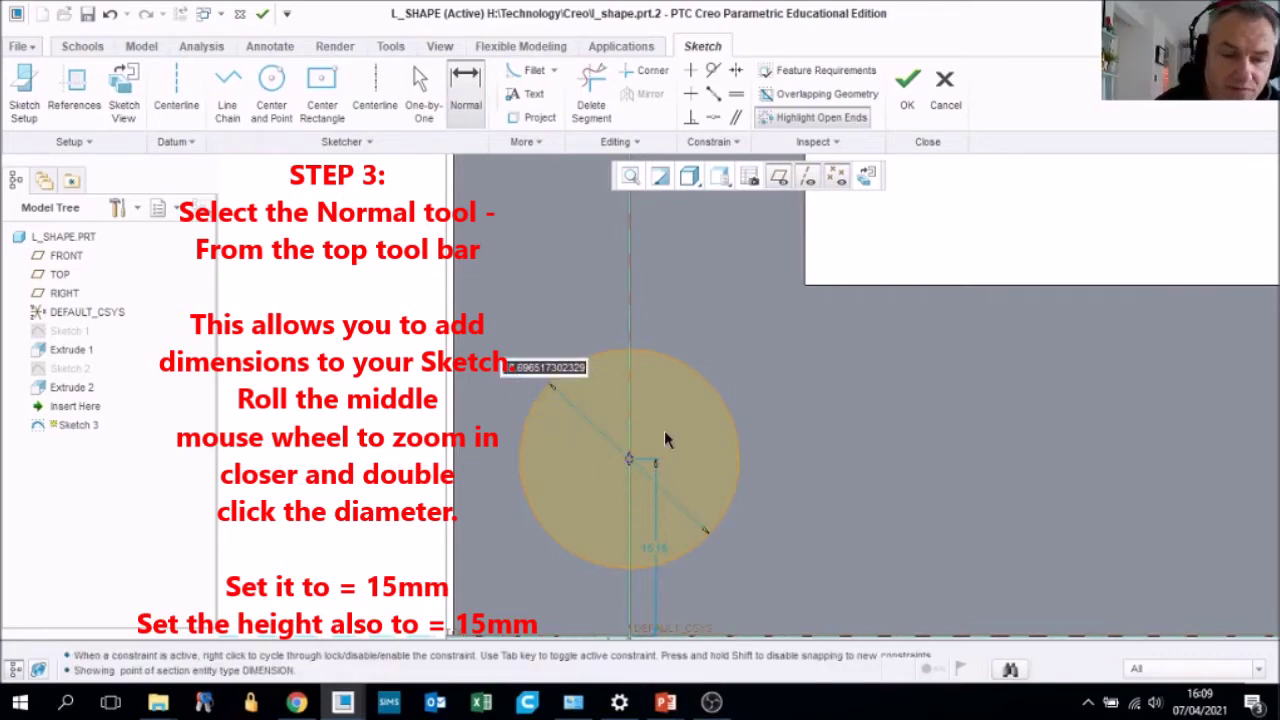
key(BackSpace)
text(1)
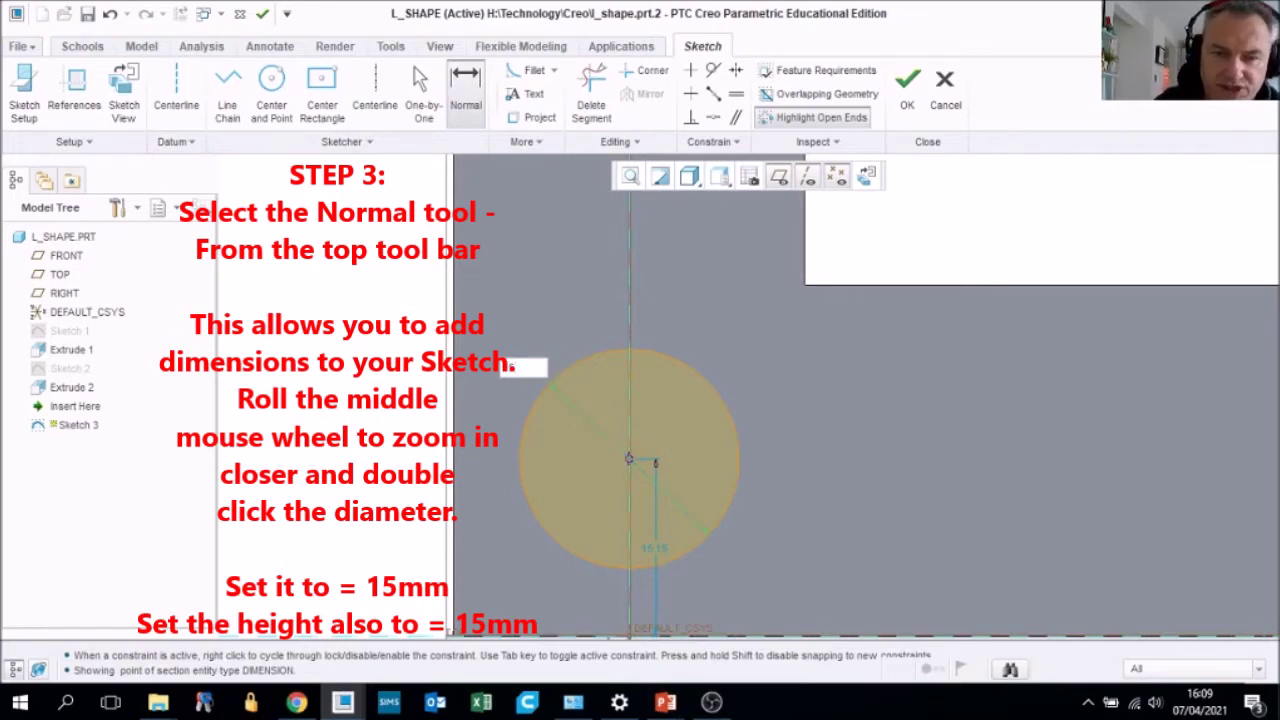
text(5)
key(Return)
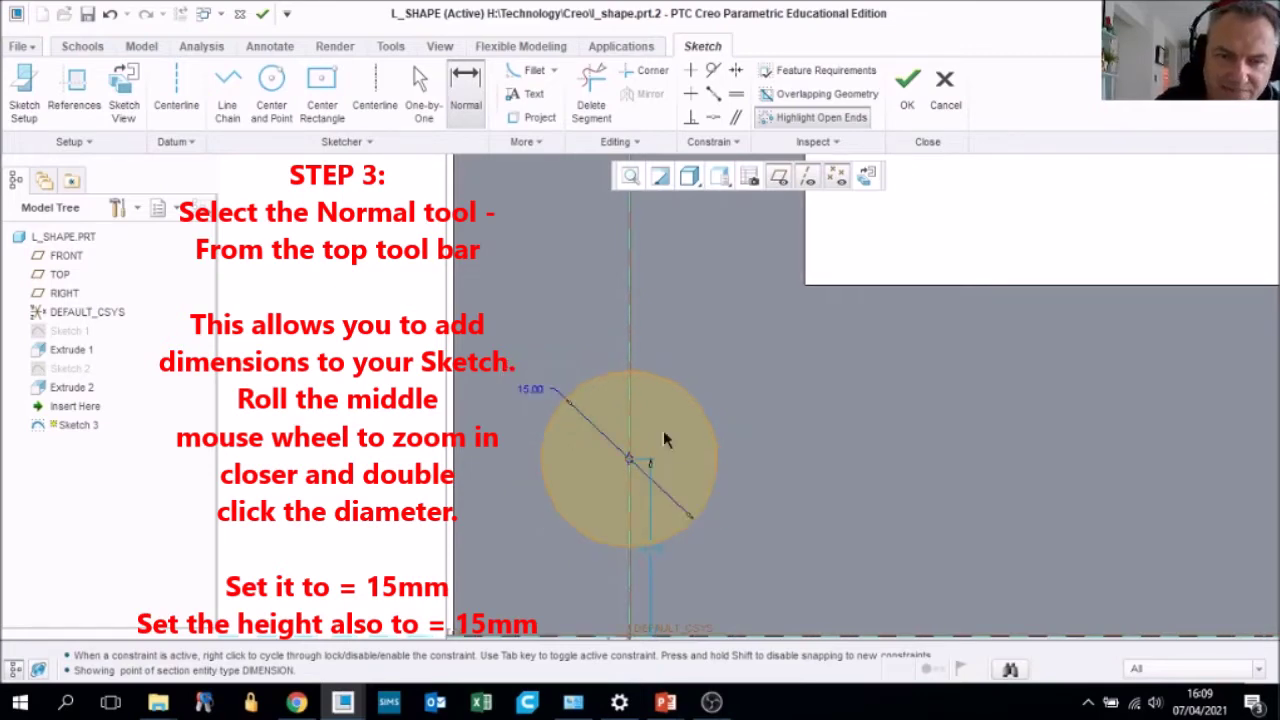
double_click(653, 547)
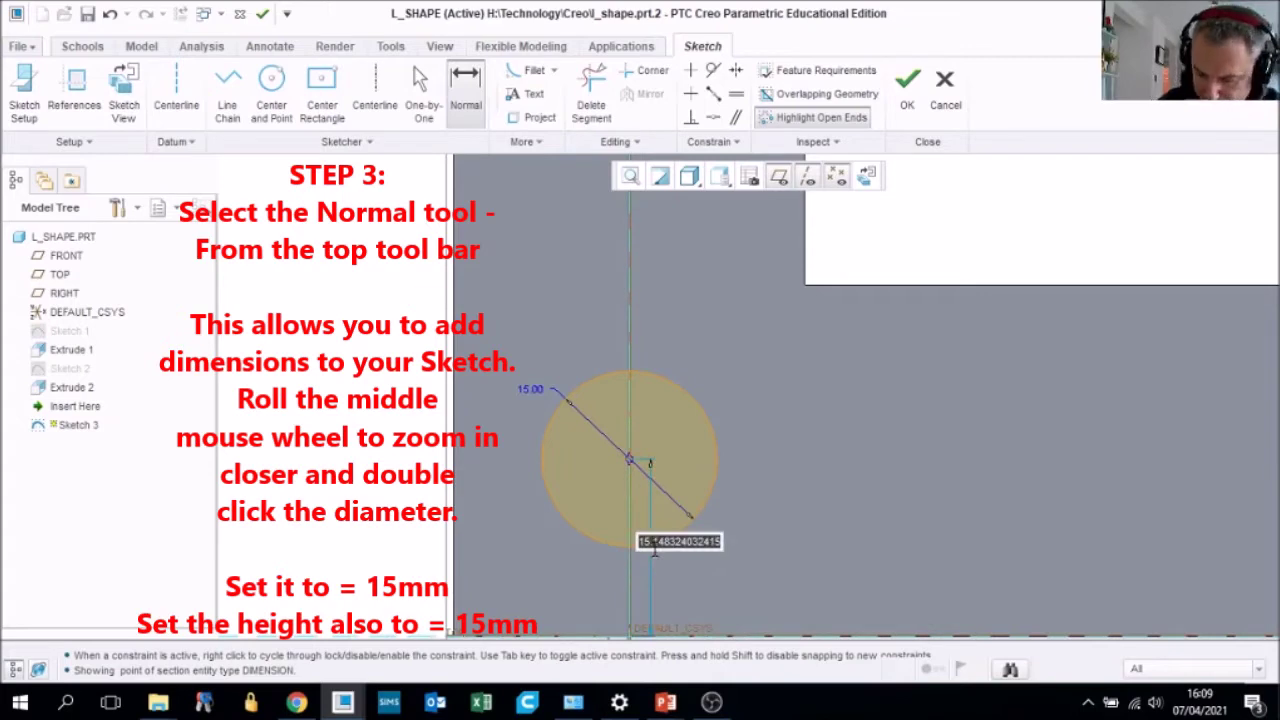
text(15)
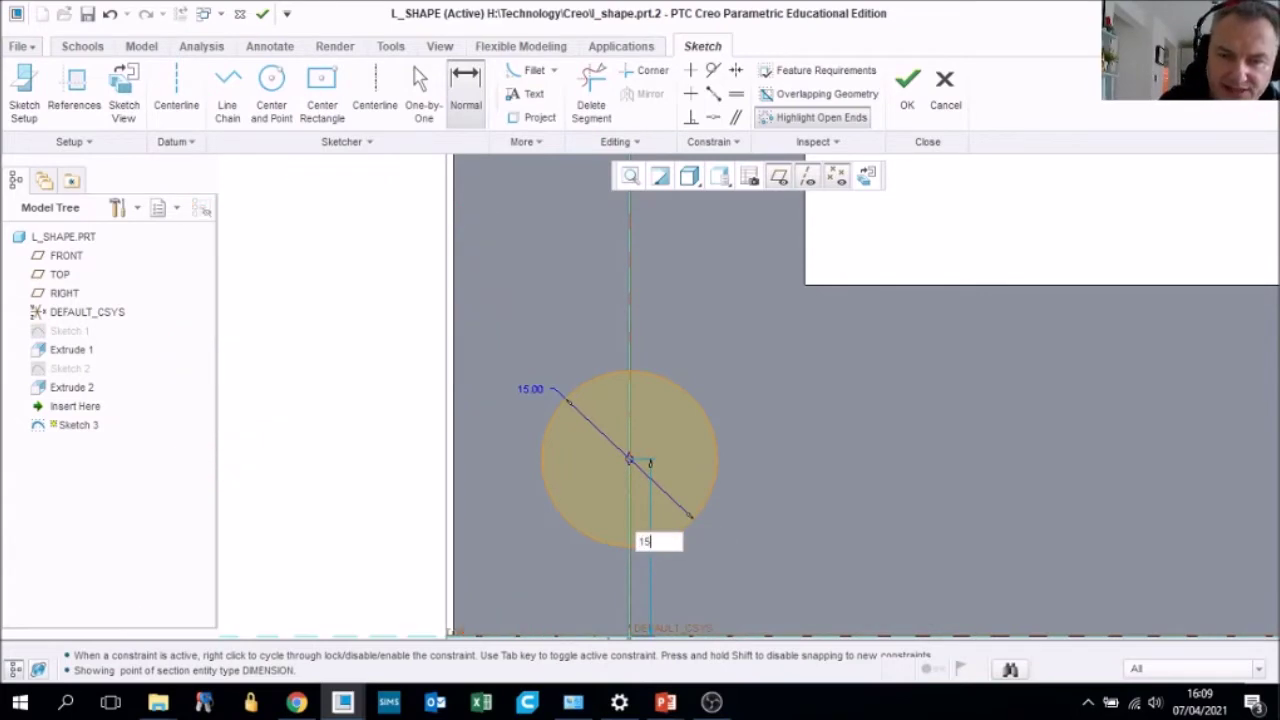
key(Return)
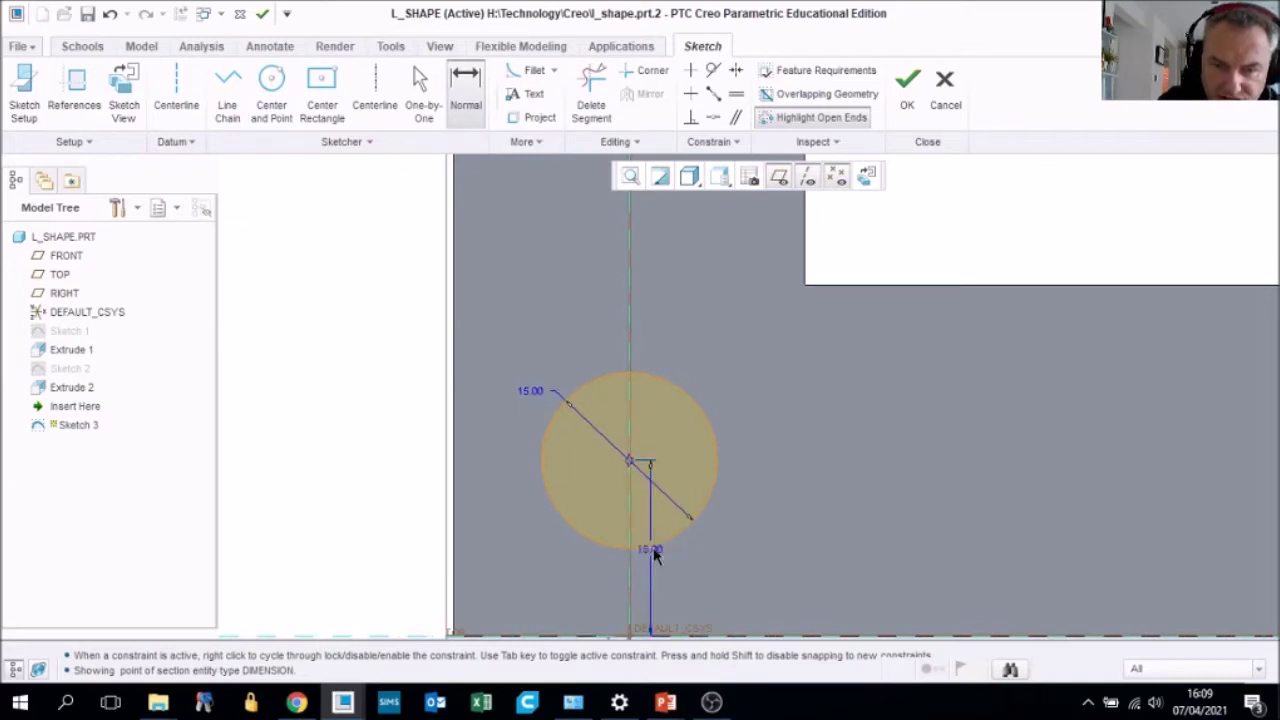
scroll(766, 500, up, 5)
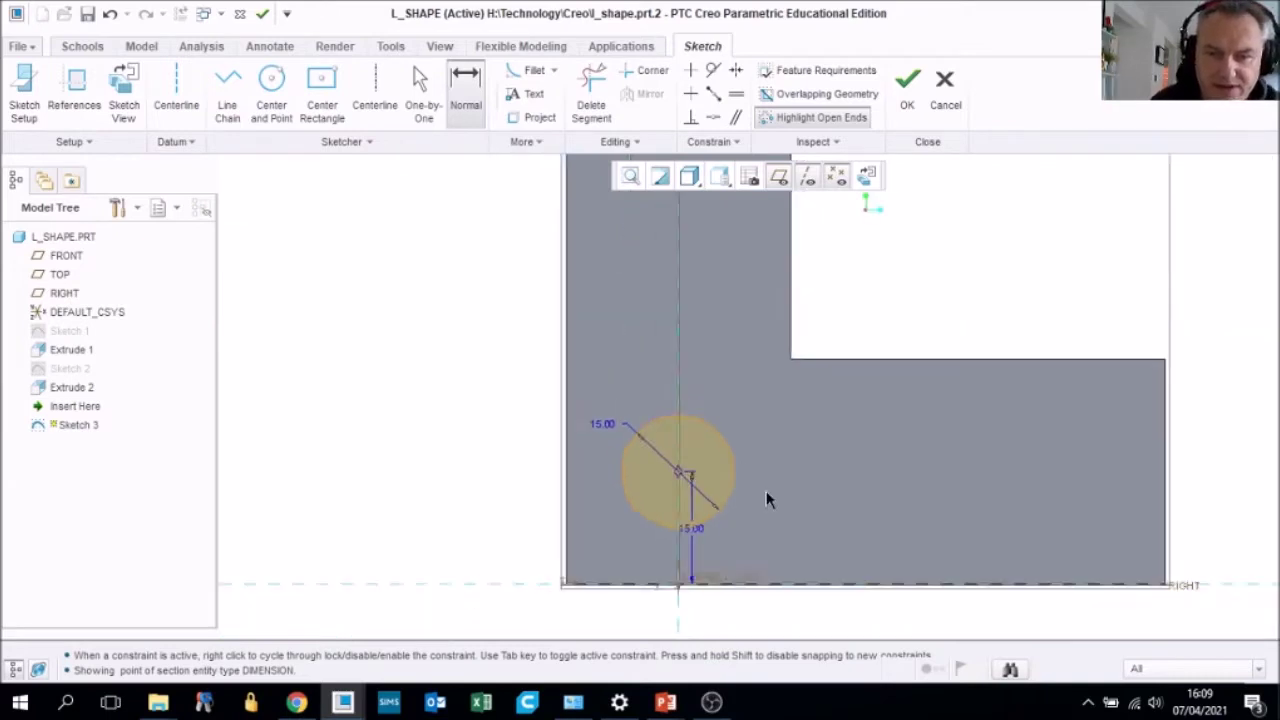
scroll(767, 267, up, 4)
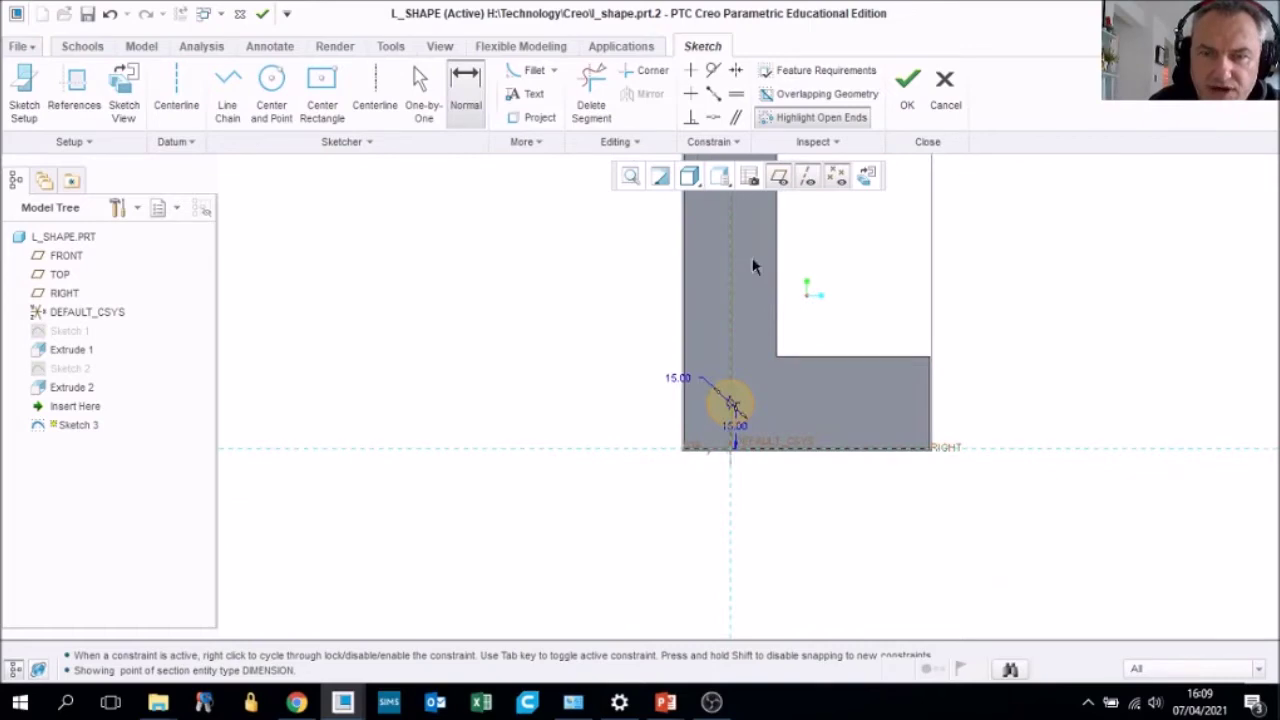
Draw a second centre-and-point circle above the first one on the tall column
click(276, 86)
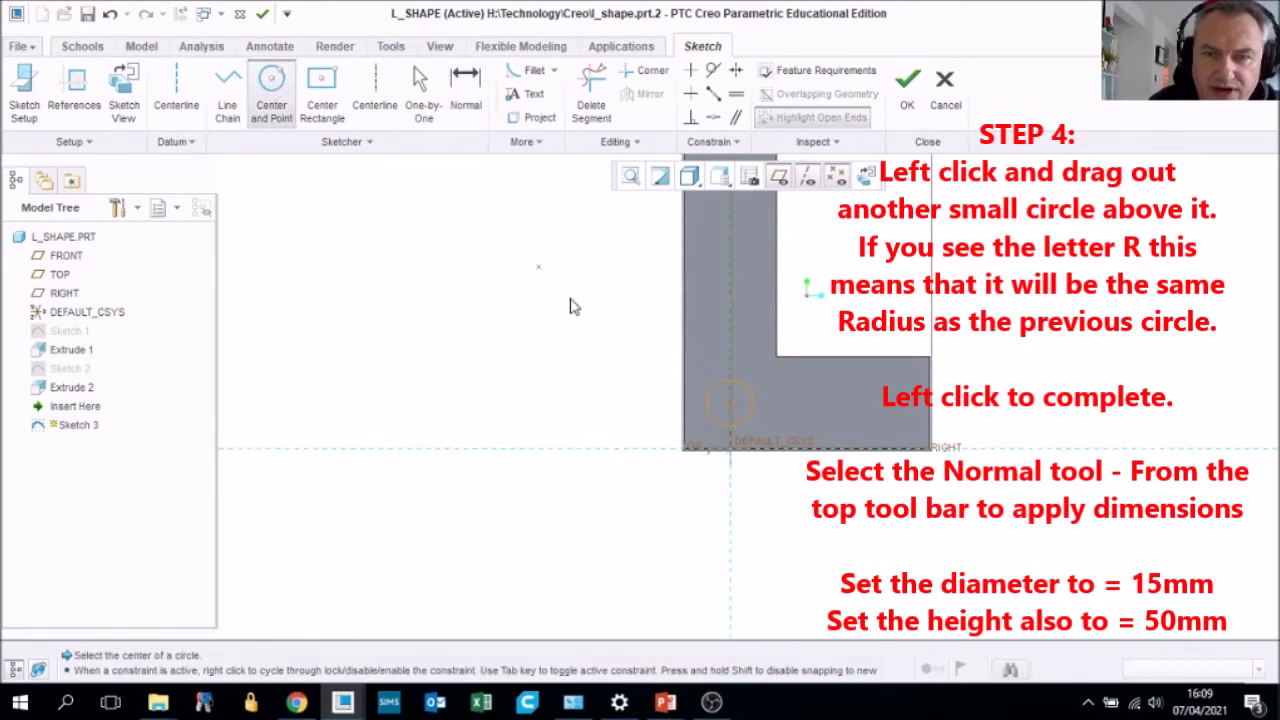
click(729, 257)
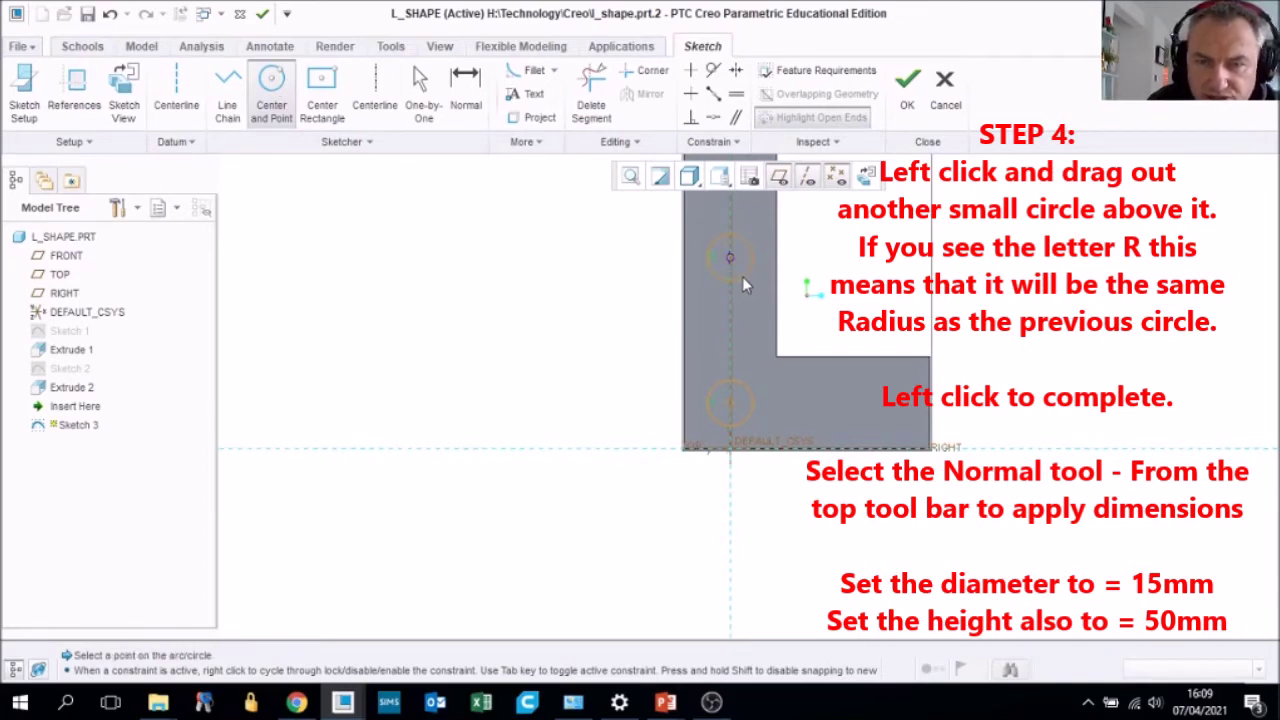
scroll(742, 285, down, 2)
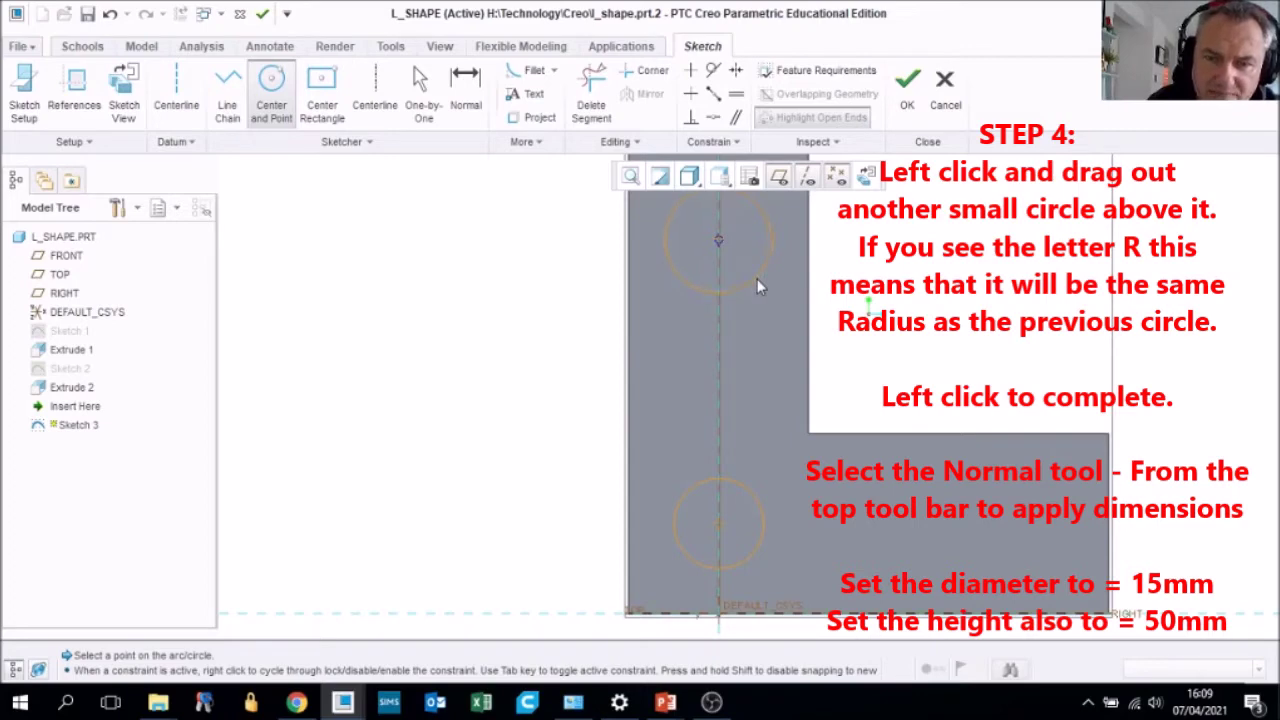
click(757, 283)
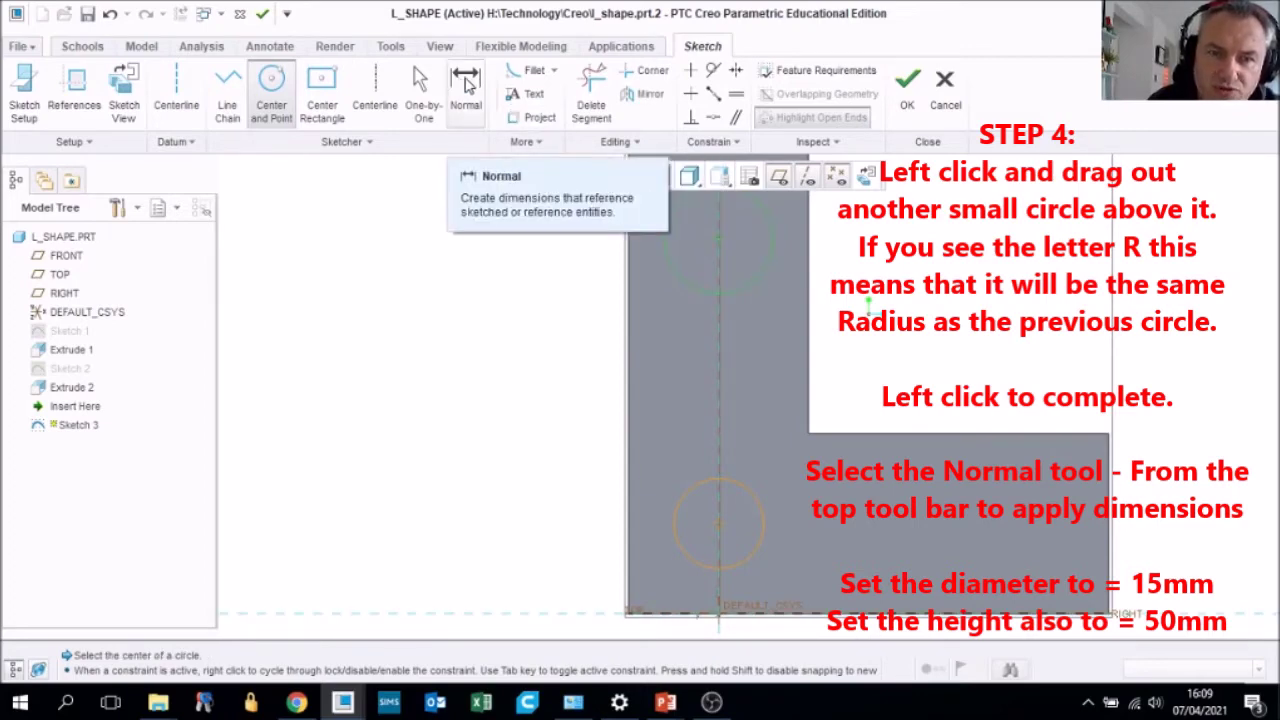
Dimension the upper circle to a 15 mm diameter with a 50 mm height
click(467, 84)
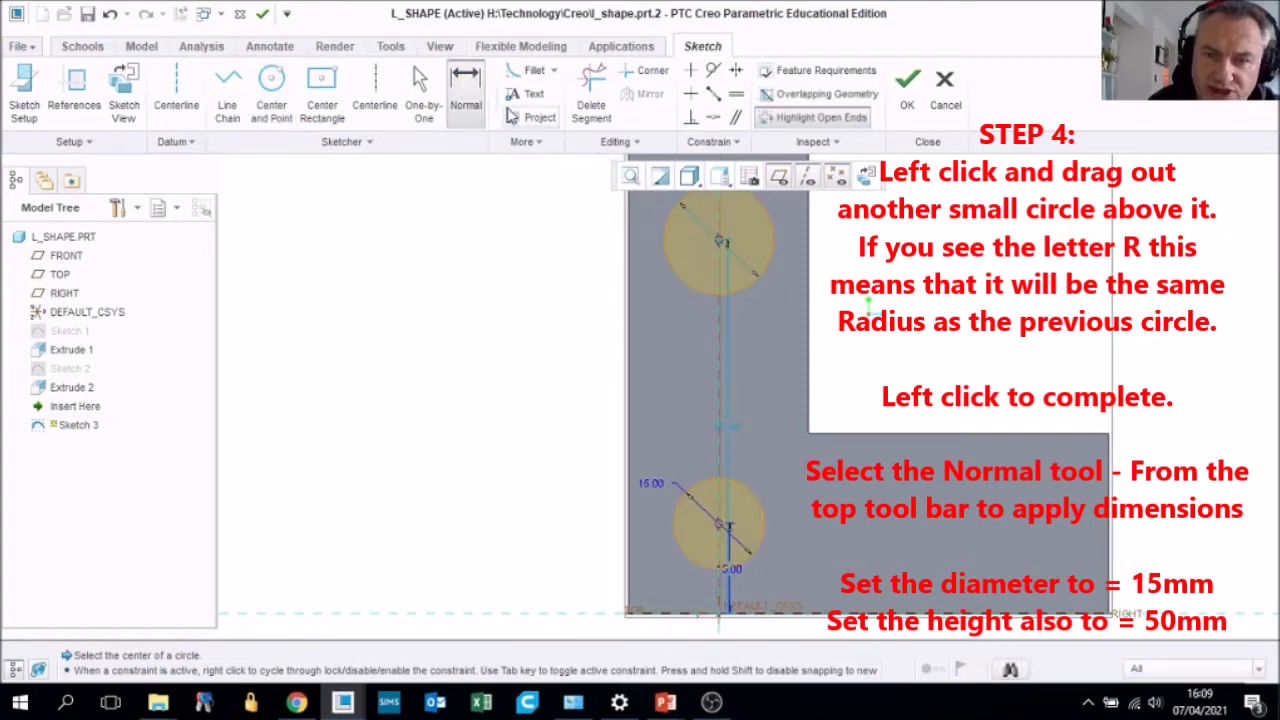
scroll(720, 238, up, 4)
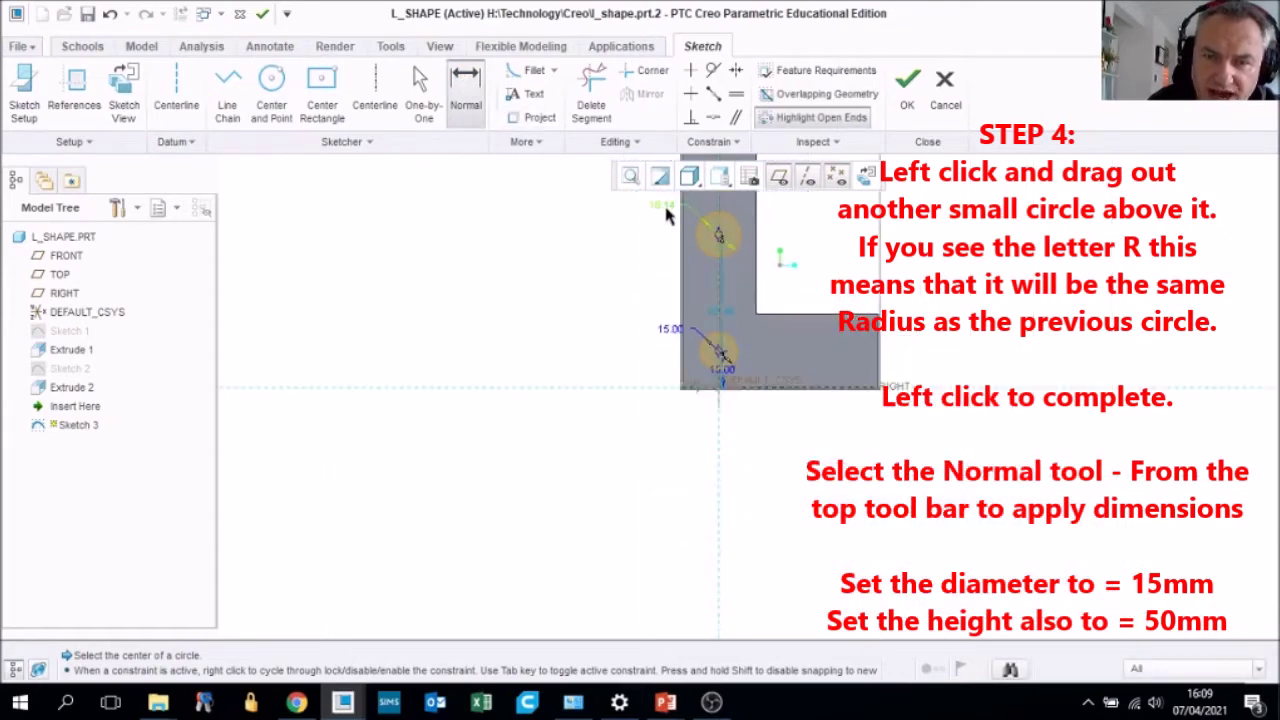
mouse_move(660, 207)
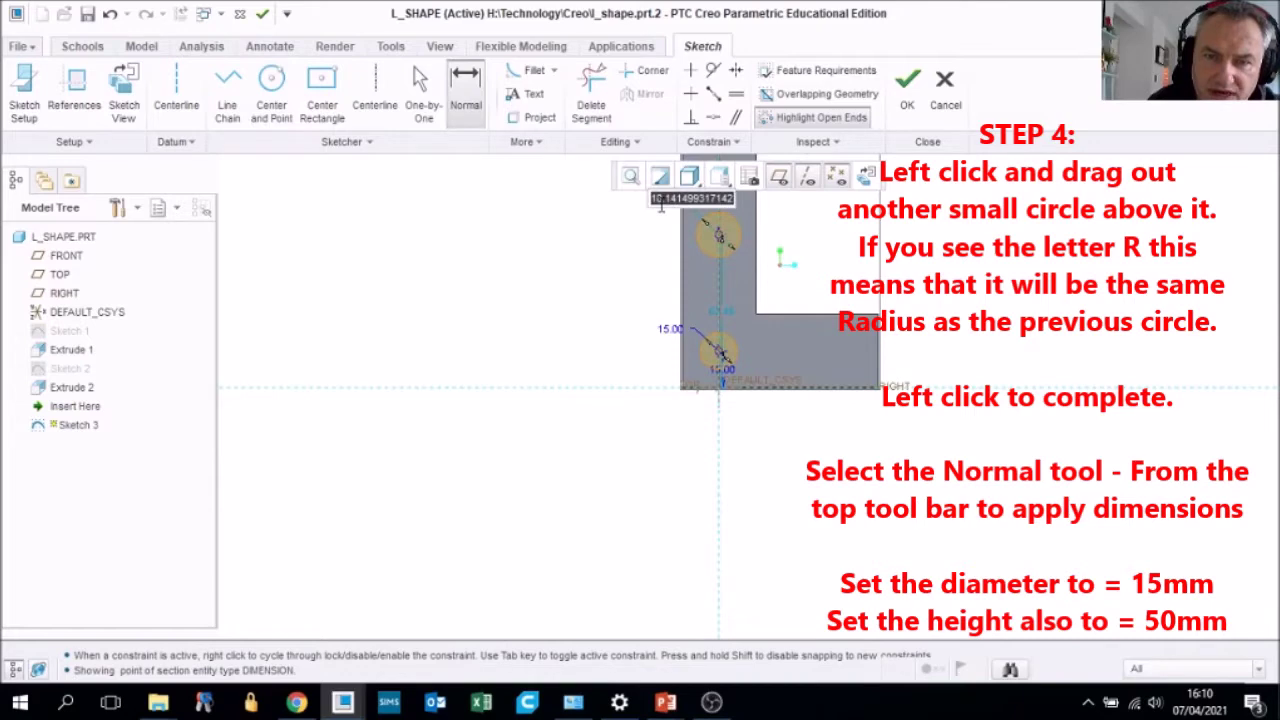
text(15)
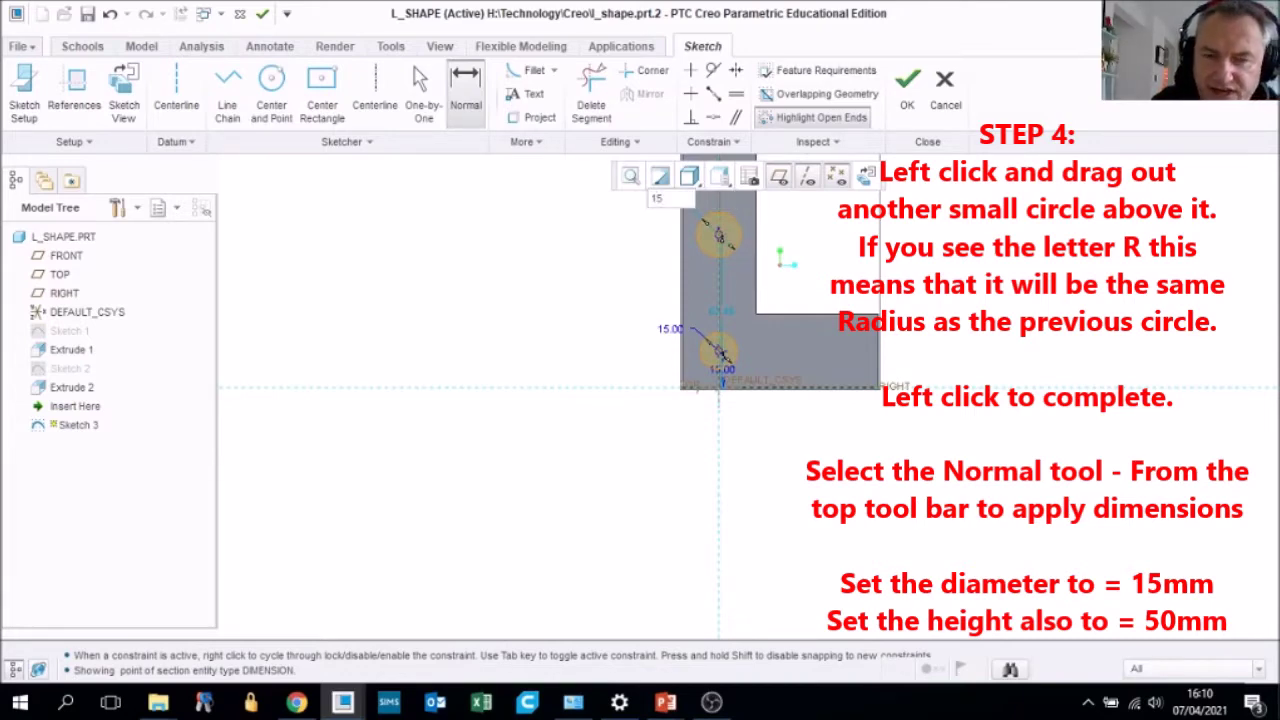
key(Return)
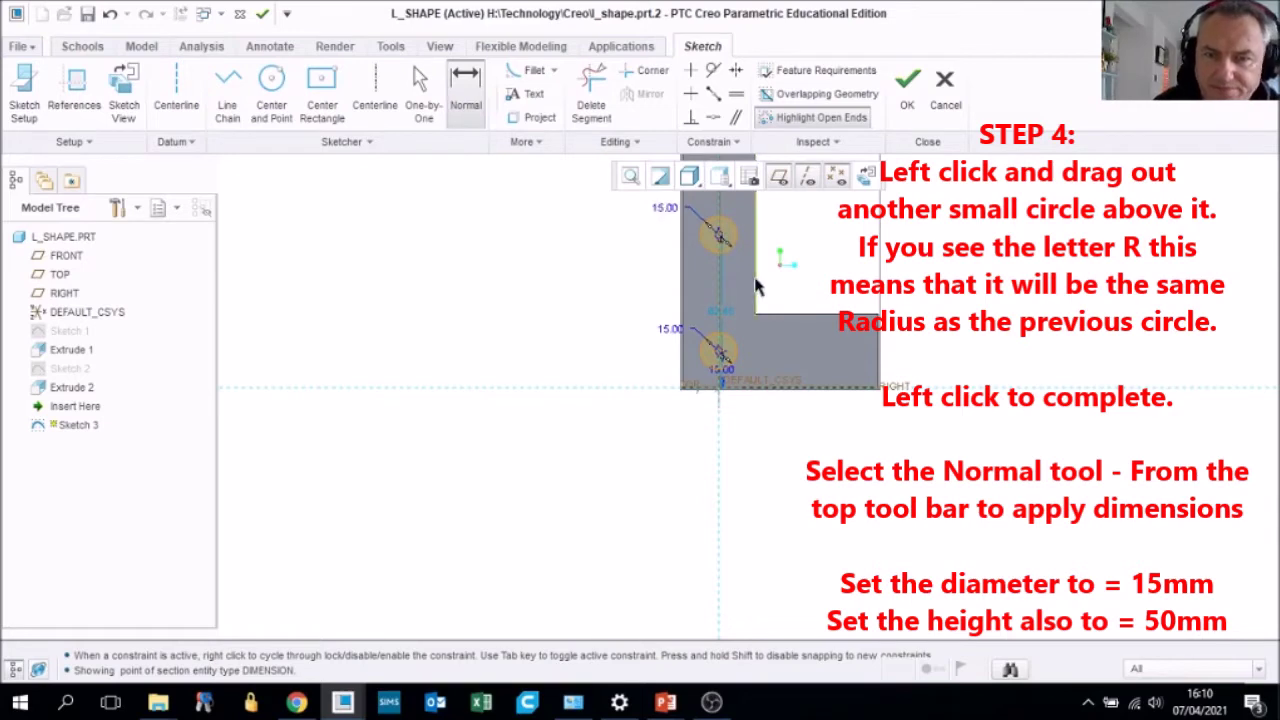
scroll(752, 292, up, 5)
scroll(718, 302, down, 1)
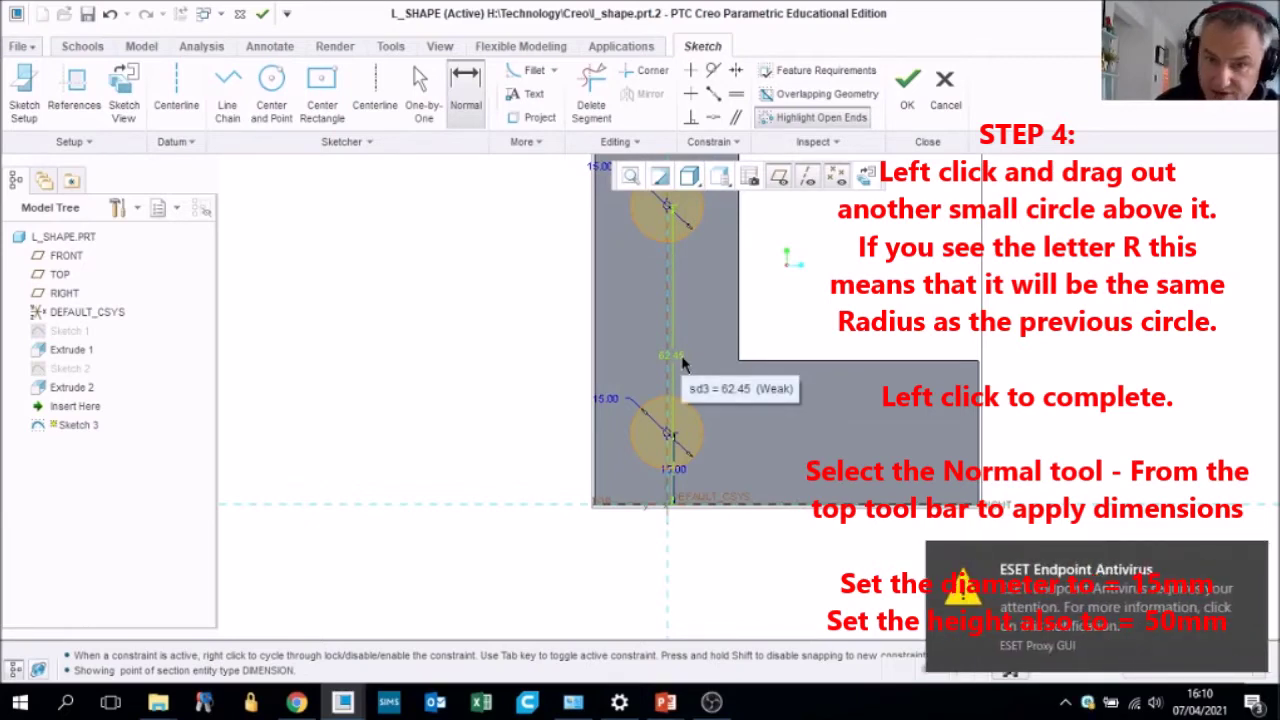
double_click(683, 364)
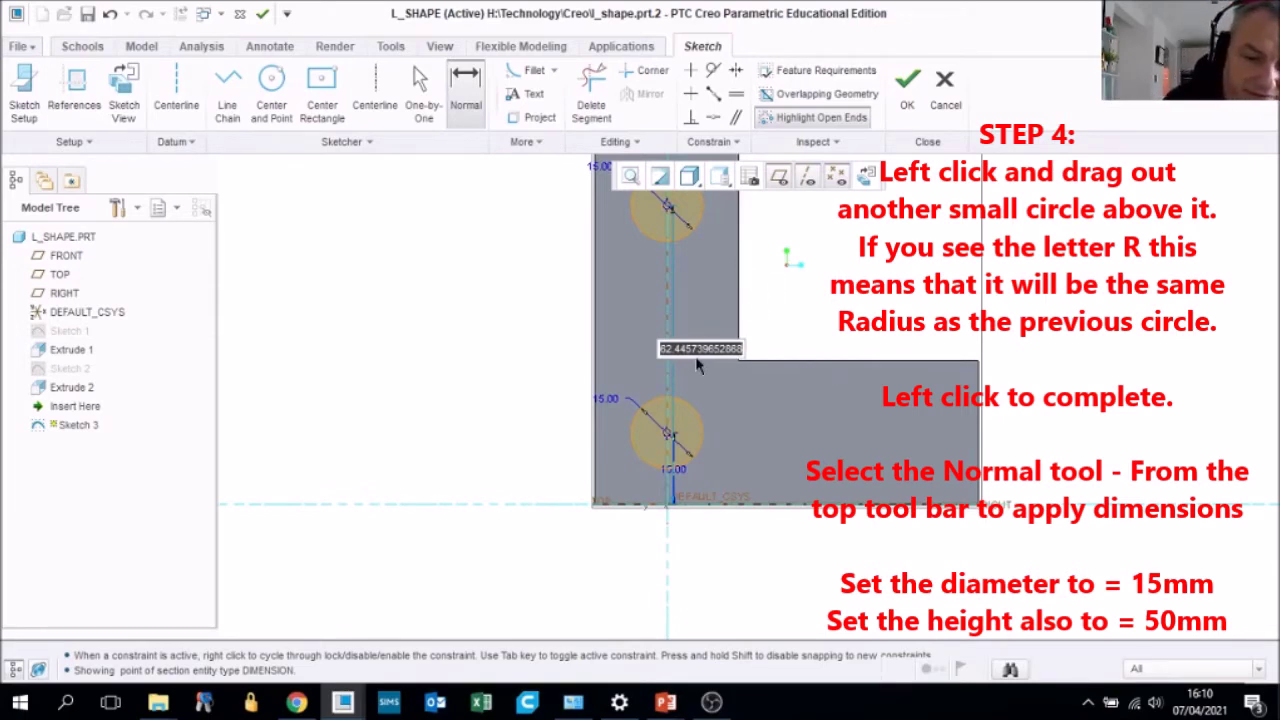
text(50)
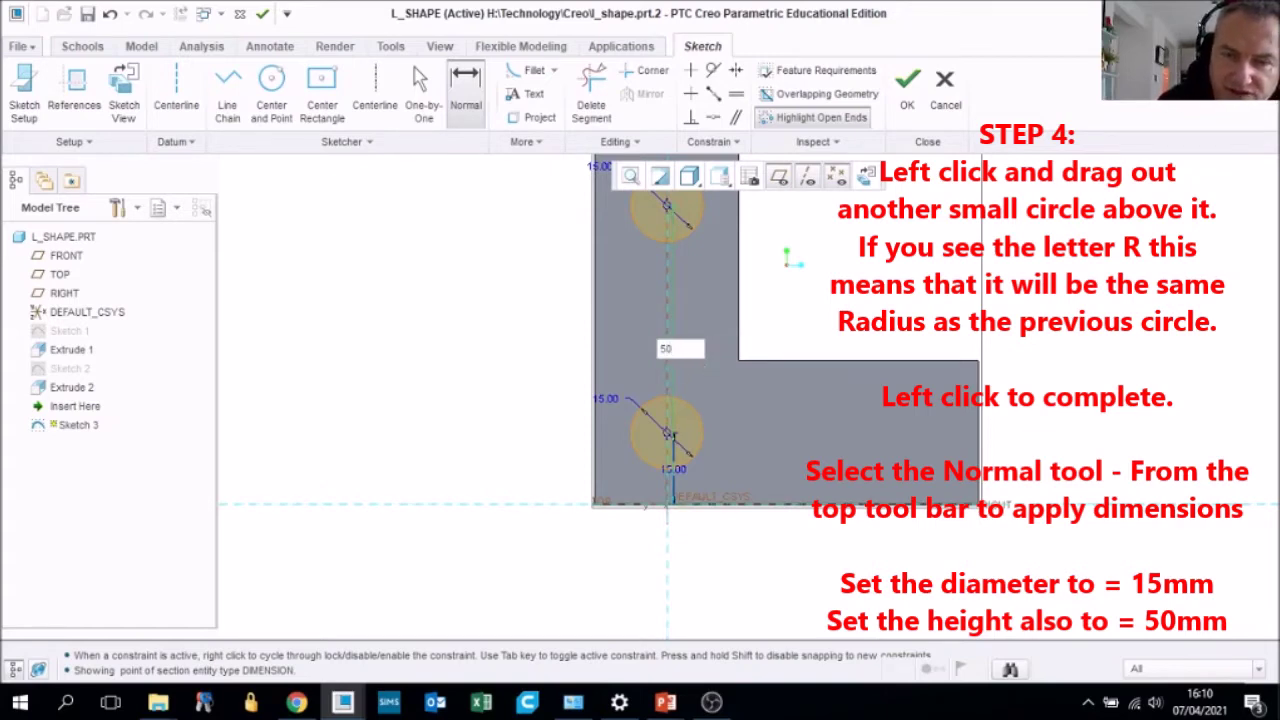
key(Return)
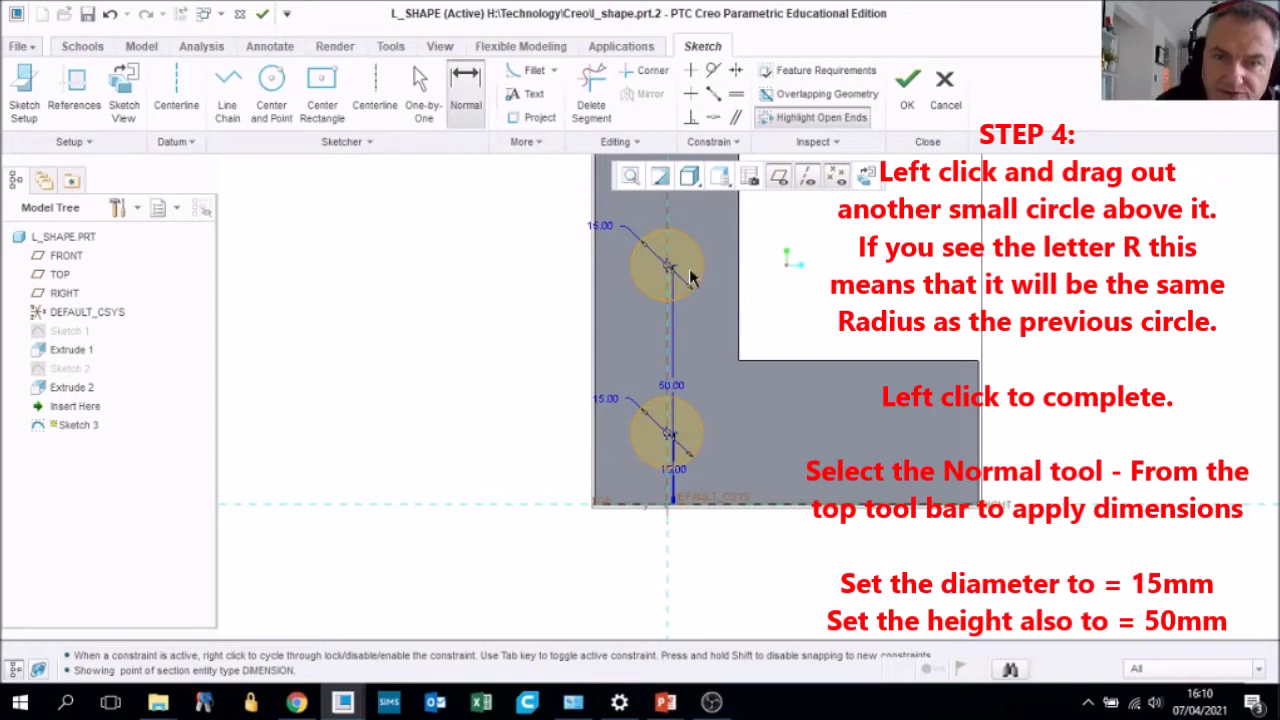
scroll(690, 278, down, 5)
scroll(712, 214, up, 4)
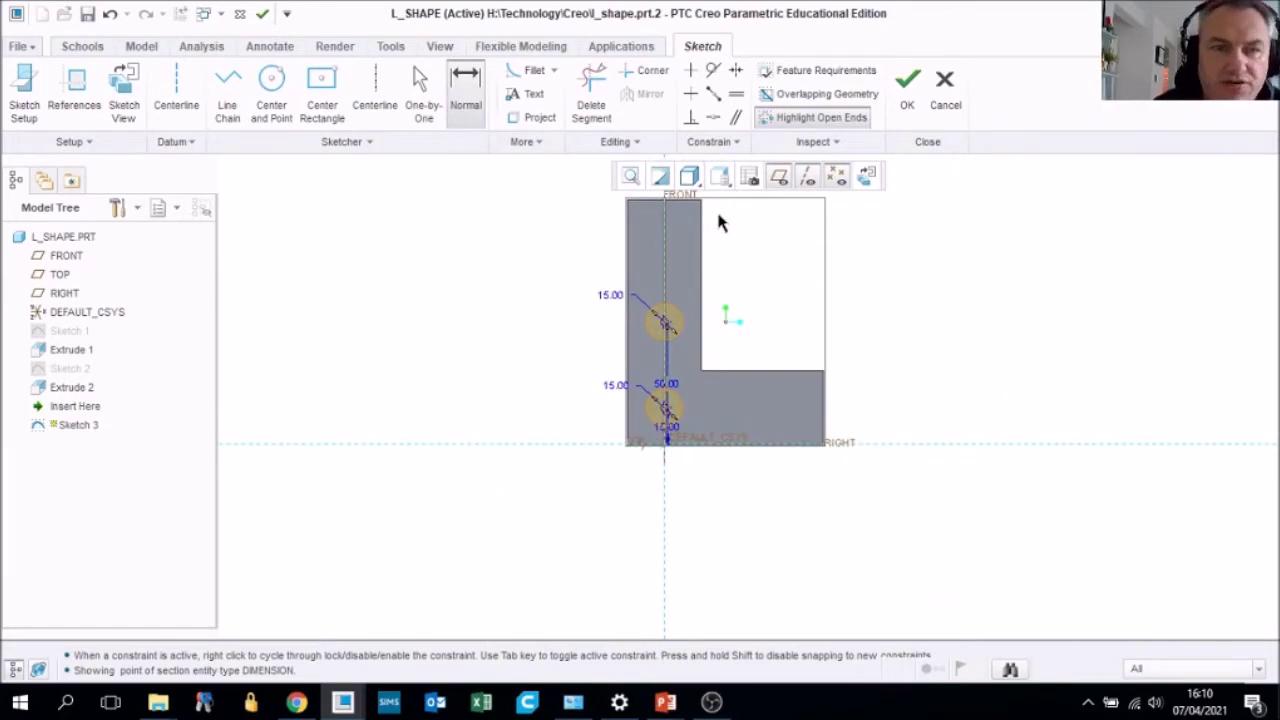
Draw a third circle near the top of the column with a 15 mm diameter
click(273, 83)
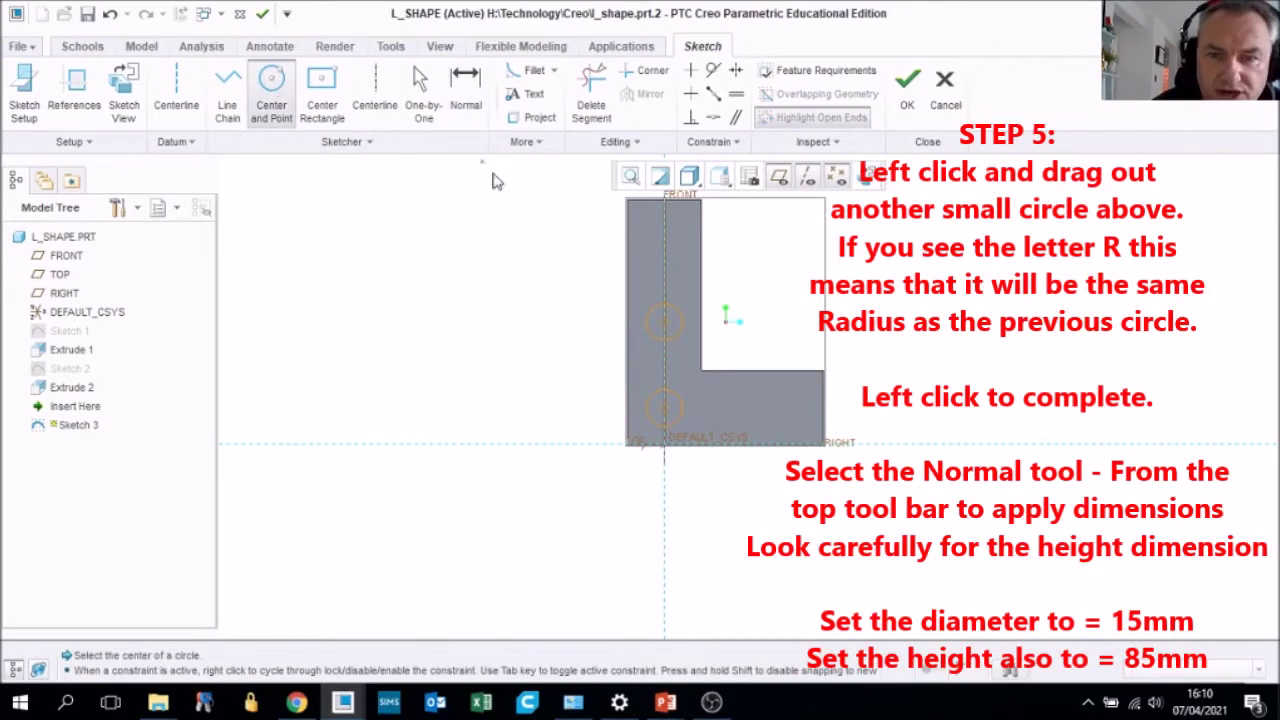
click(664, 235)
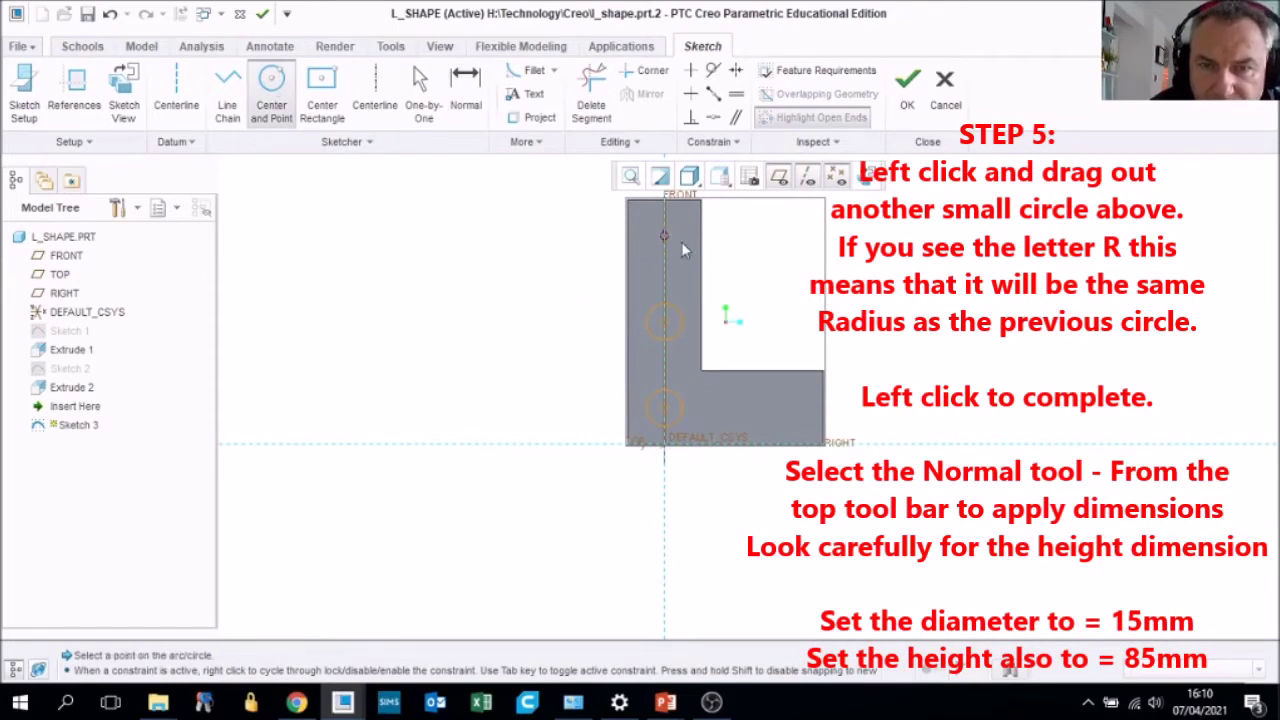
click(727, 268)
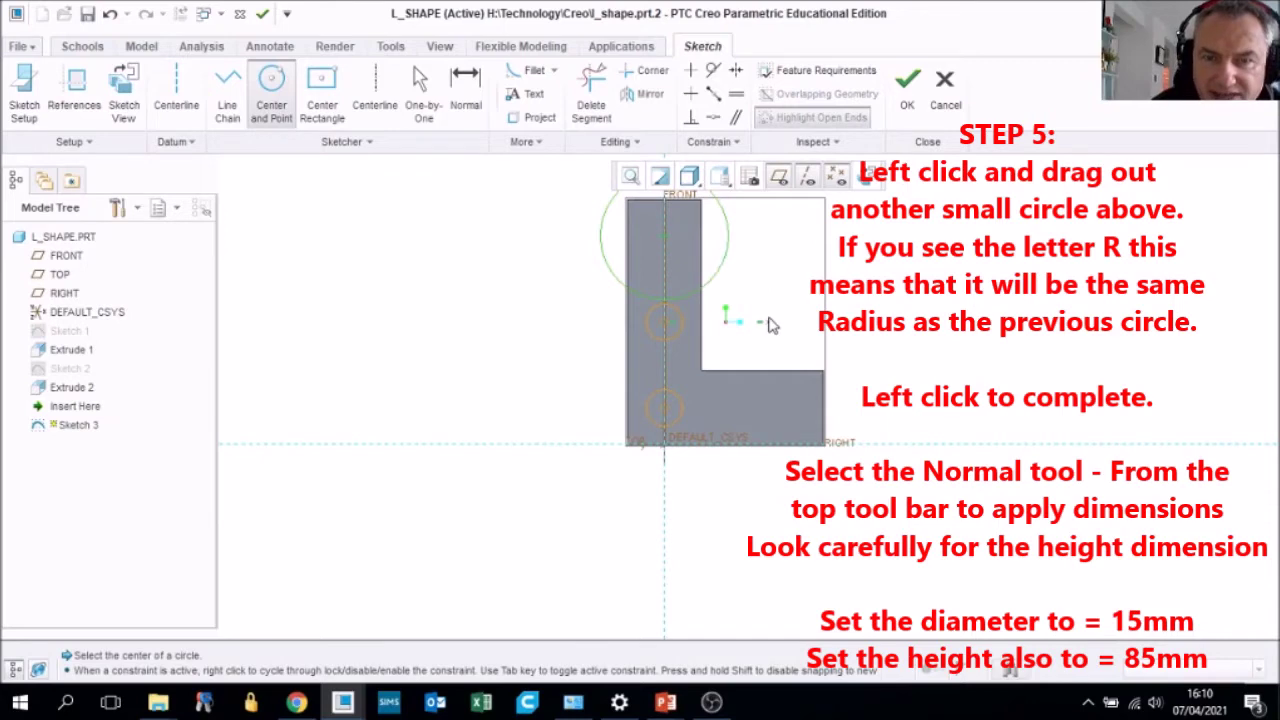
click(466, 92)
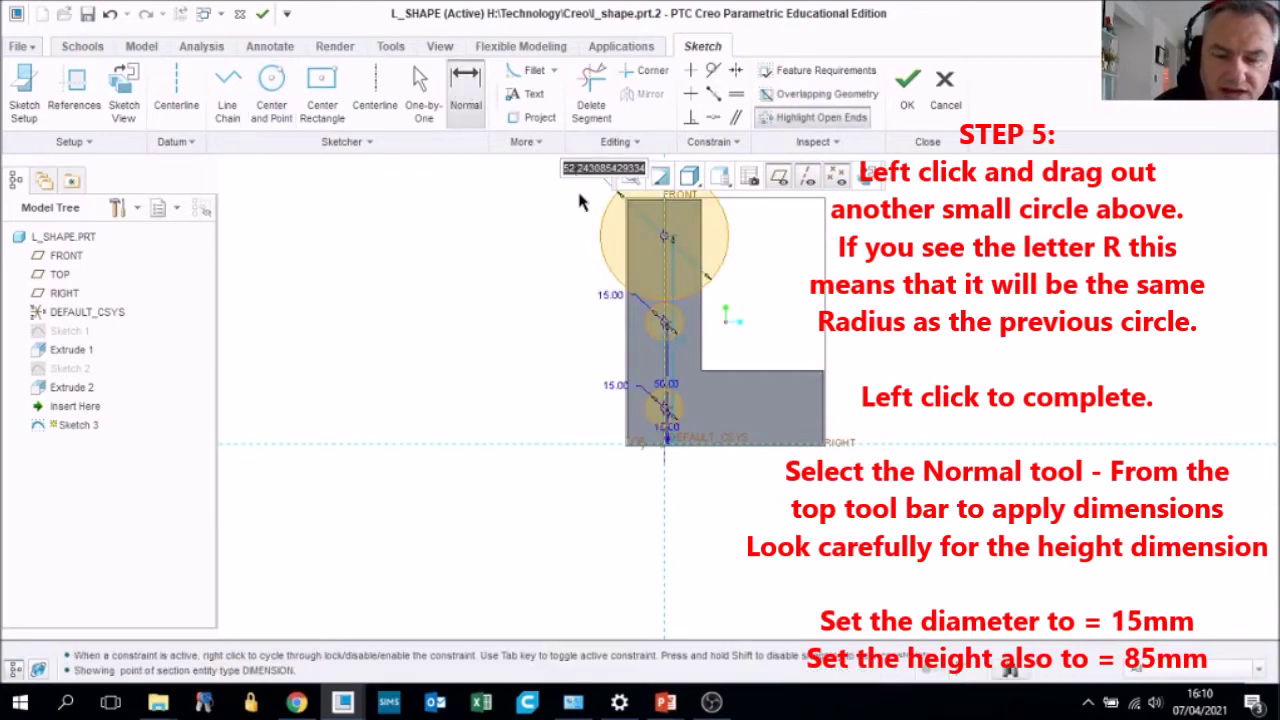
text(15)
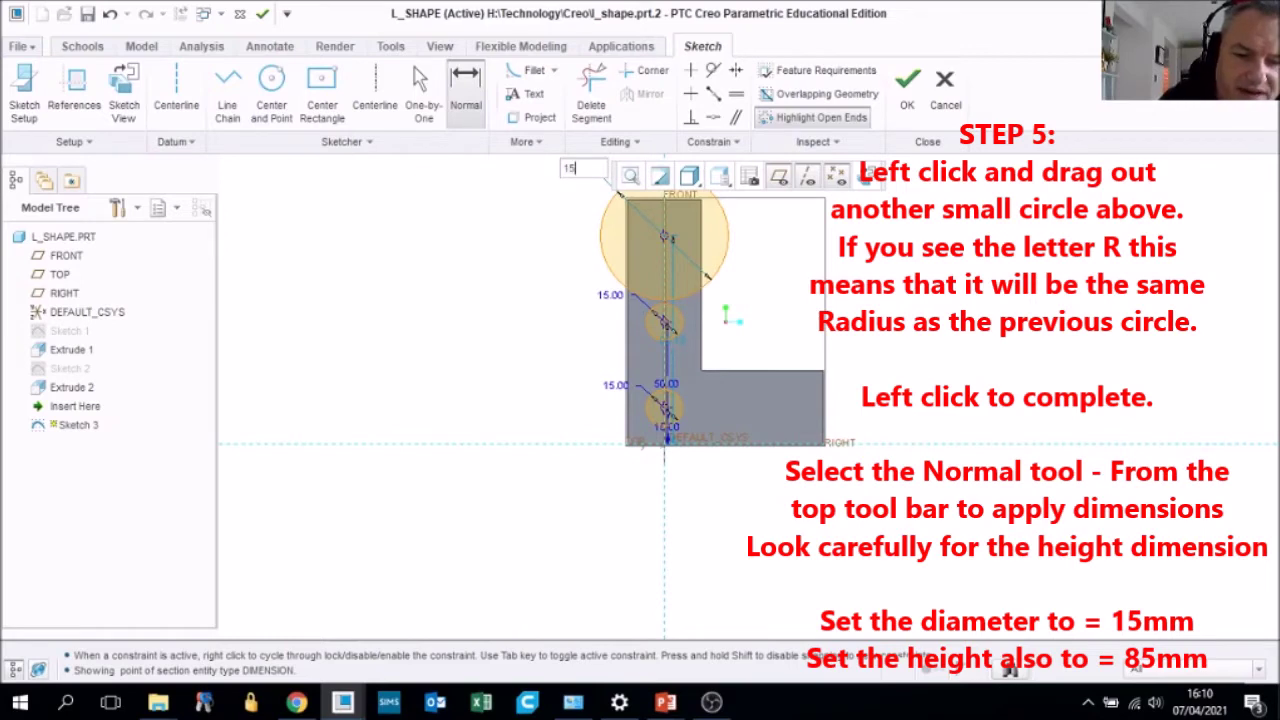
key(Return)
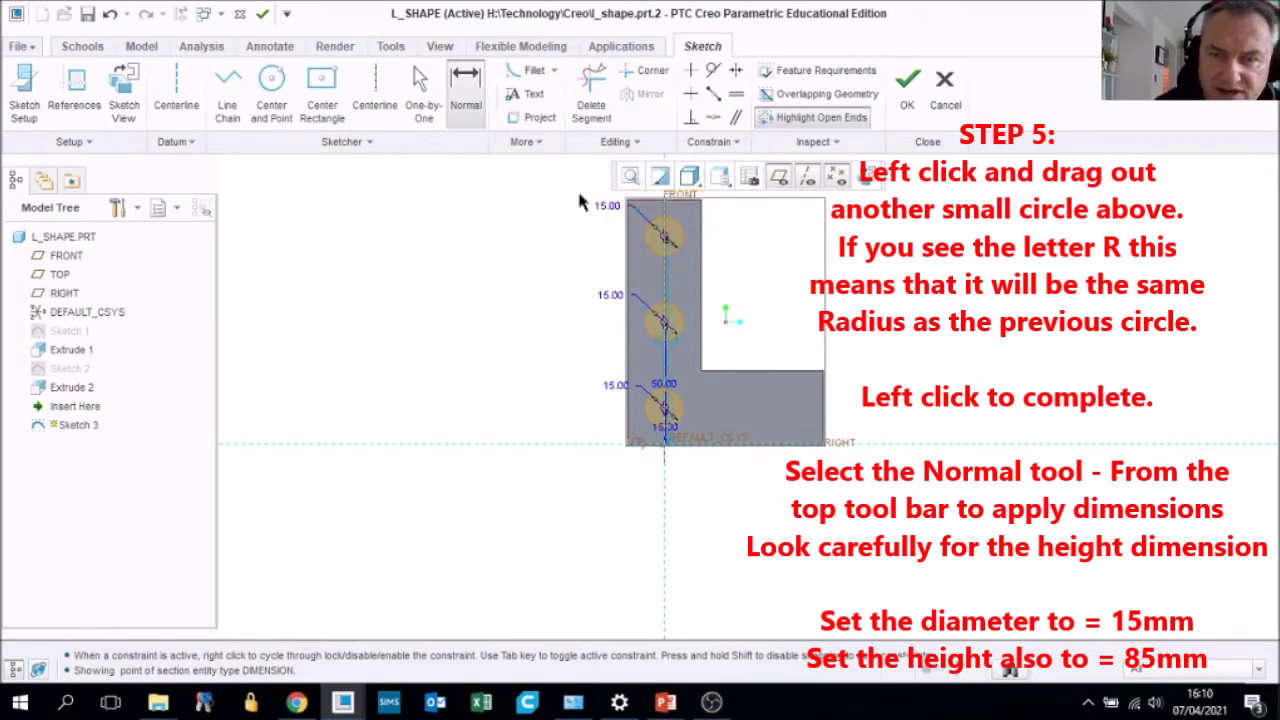
Set the top circle's height dimension to 85 mm above the base
scroll(734, 209, up, 3)
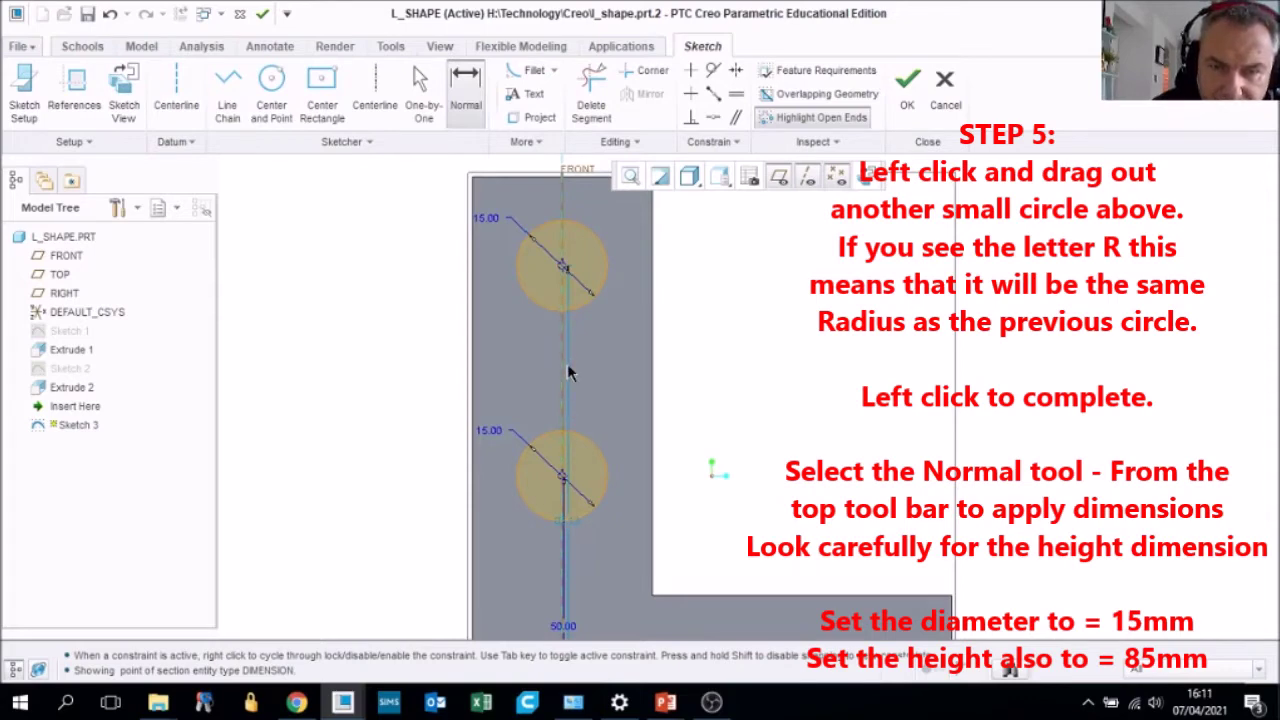
click(470, 85)
scroll(575, 385, down, 5)
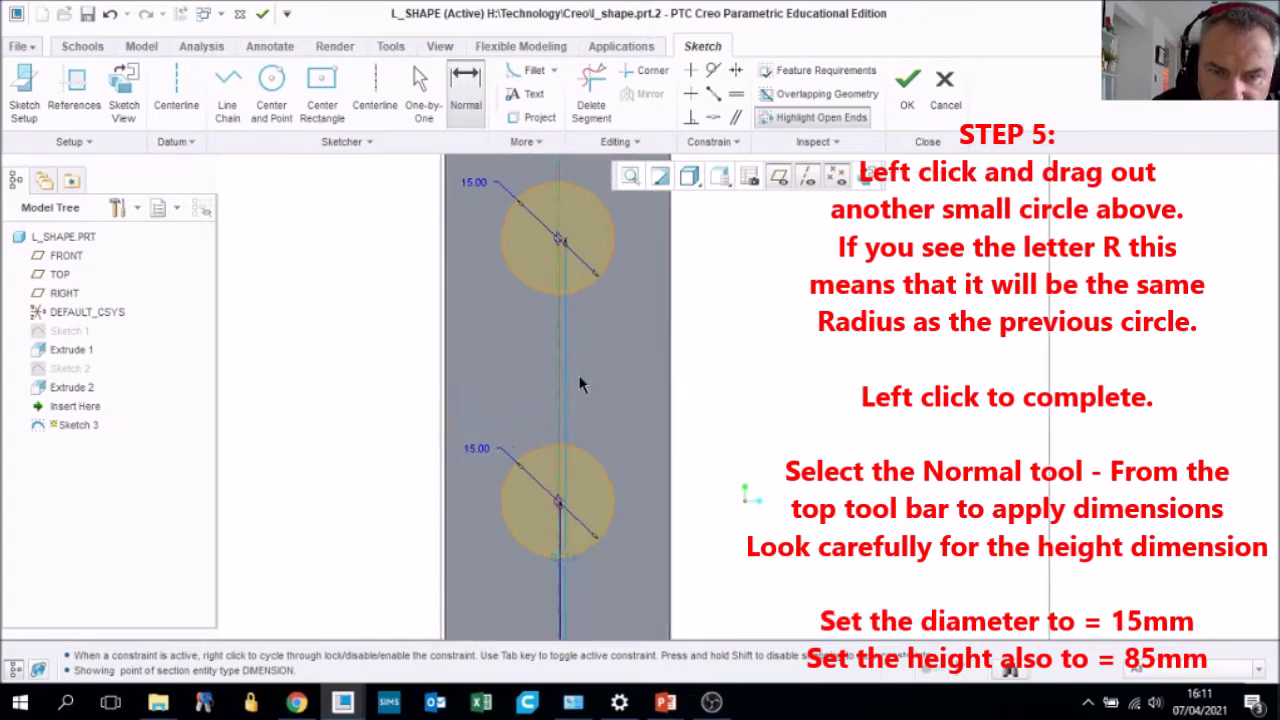
scroll(578, 600, up, 5)
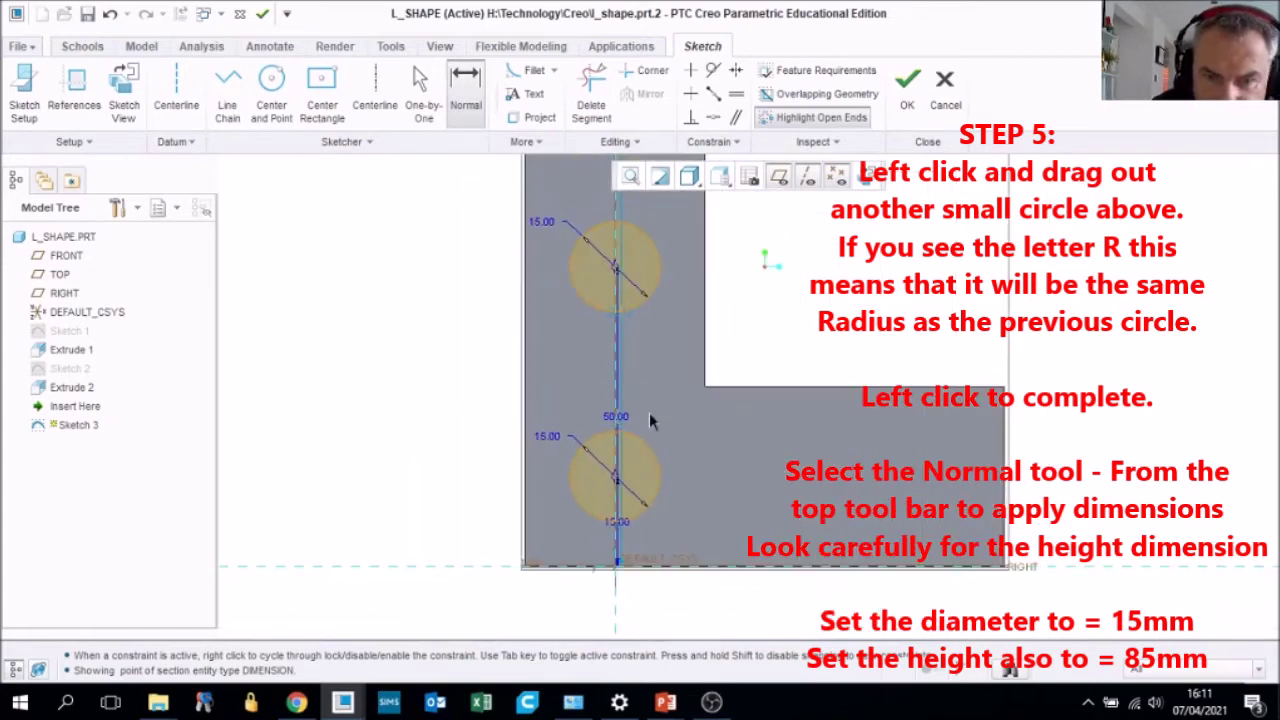
scroll(645, 320, up, 3)
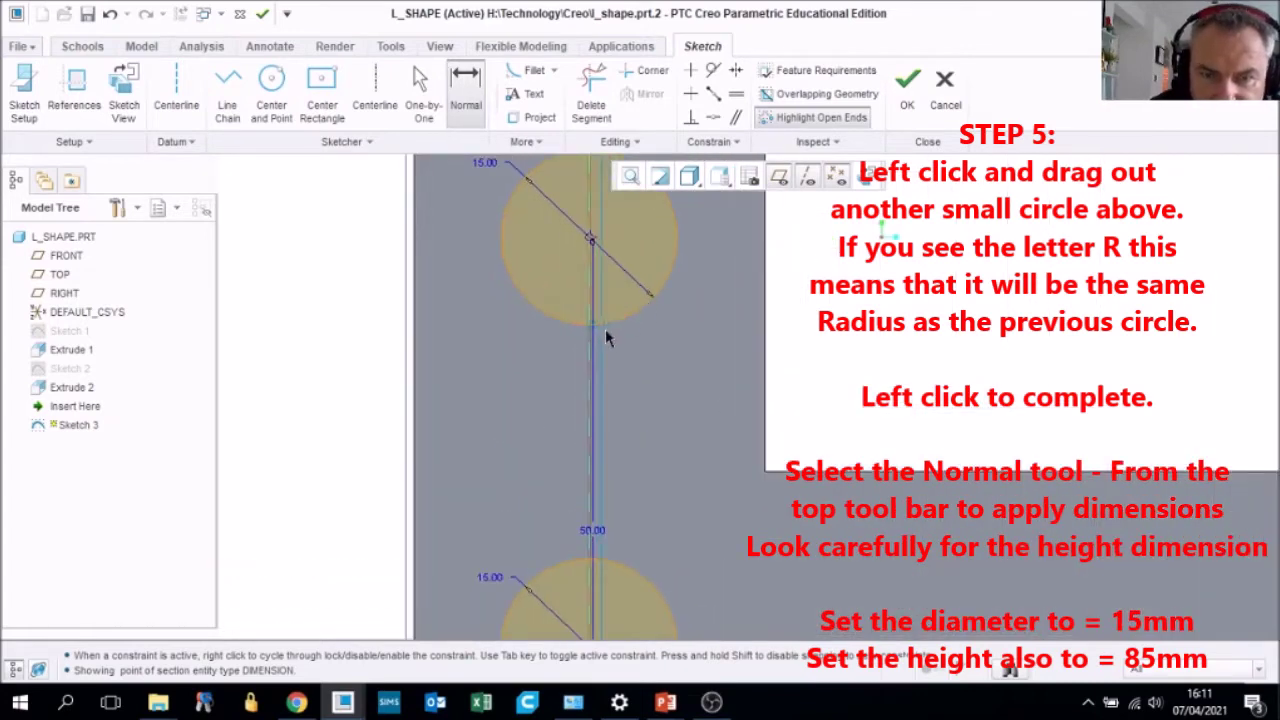
scroll(606, 332, up, 3)
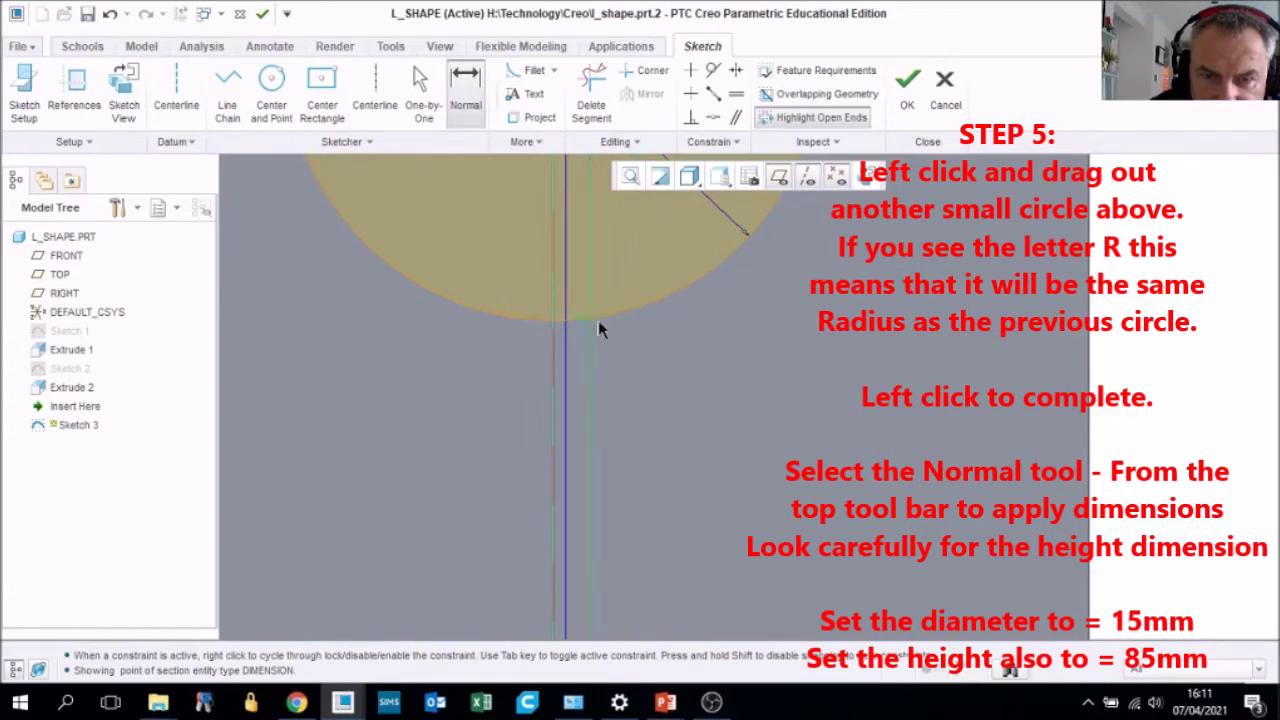
double_click(595, 320)
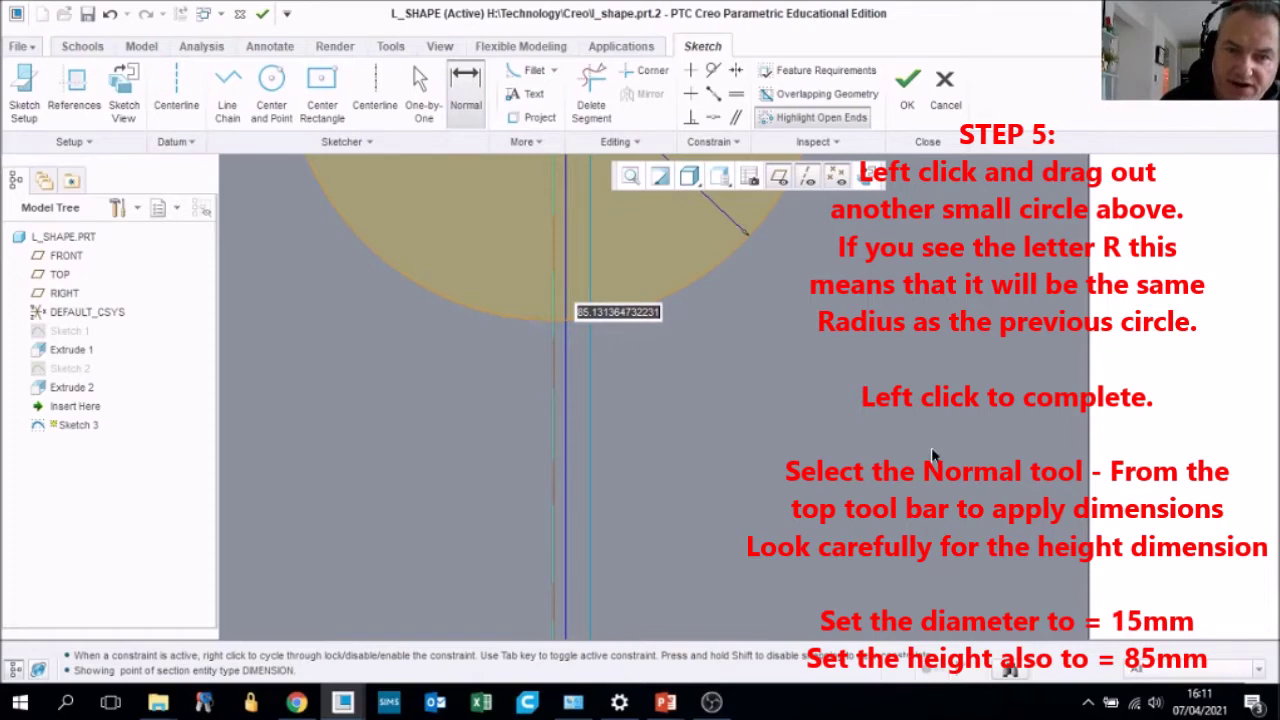
text(85)
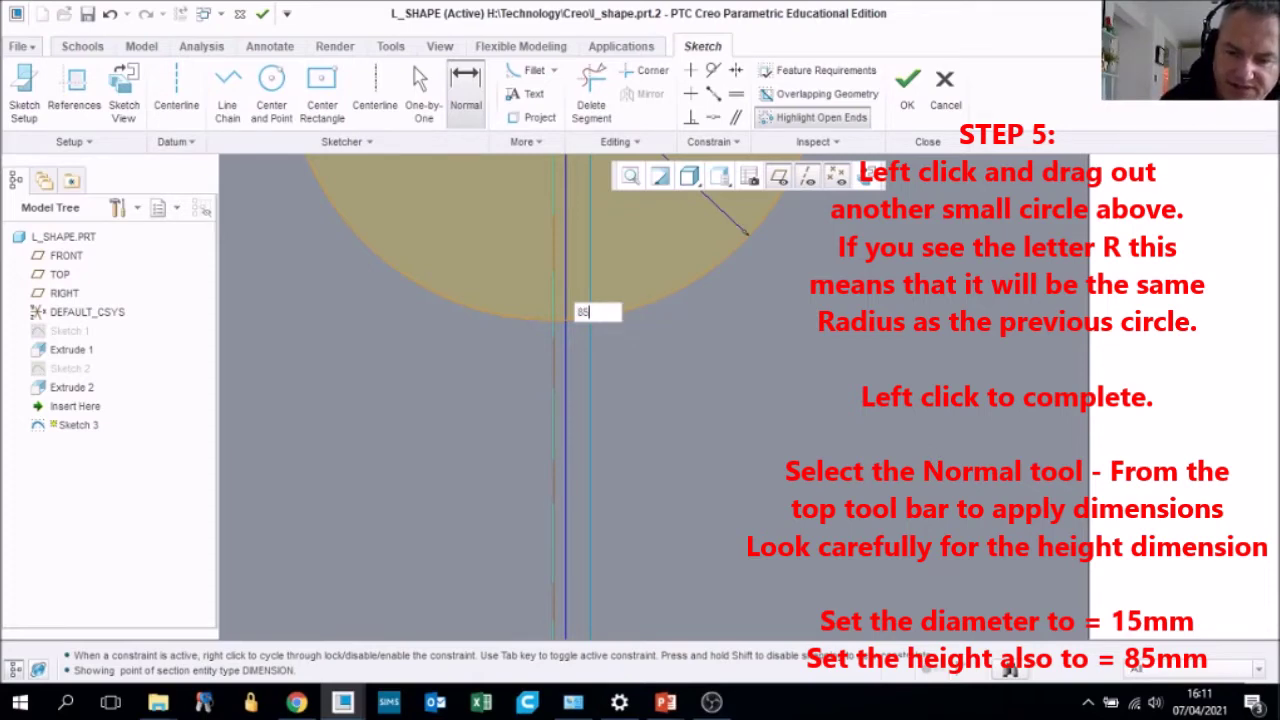
key(Return)
scroll(840, 430, down, 5)
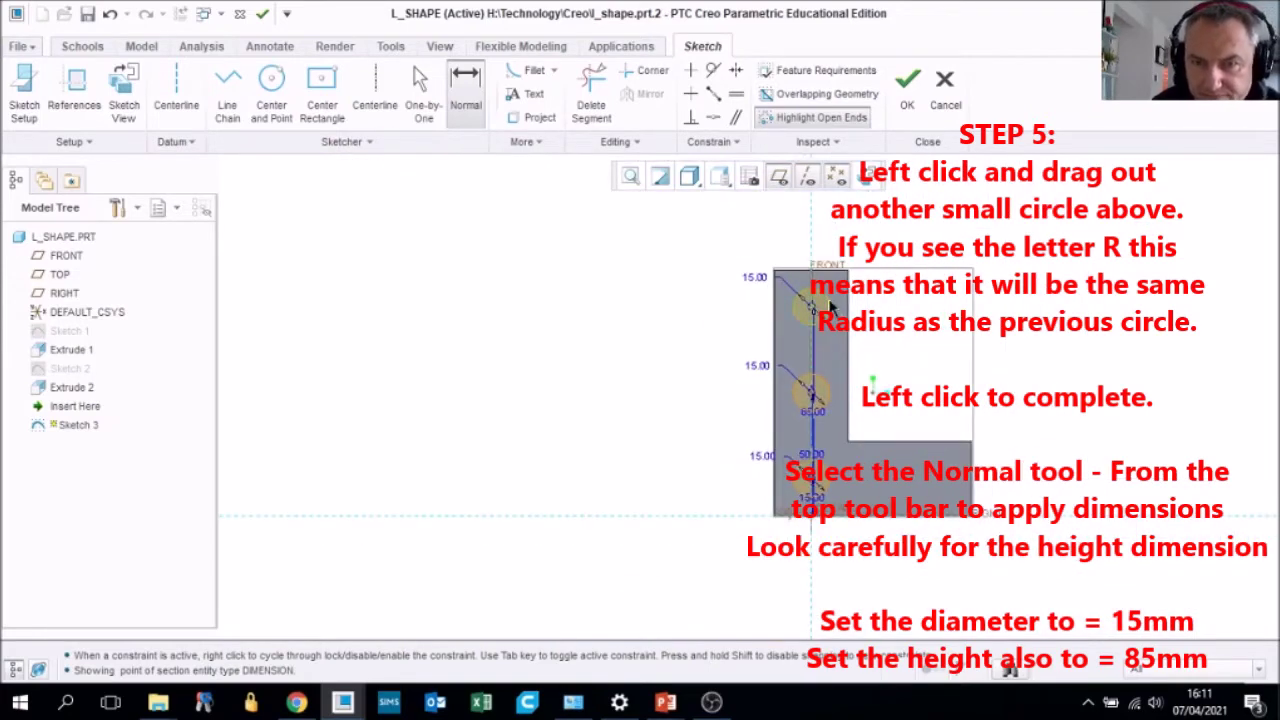
scroll(828, 305, up, 3)
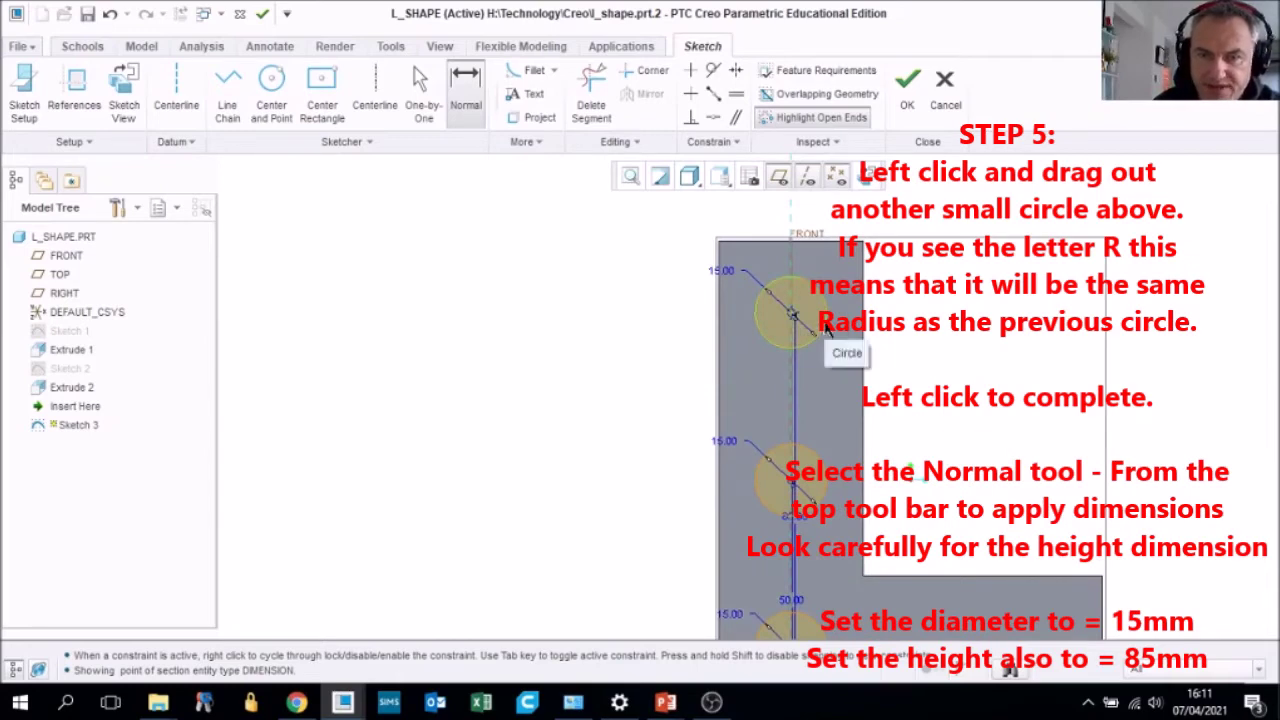
scroll(805, 482, down, 2)
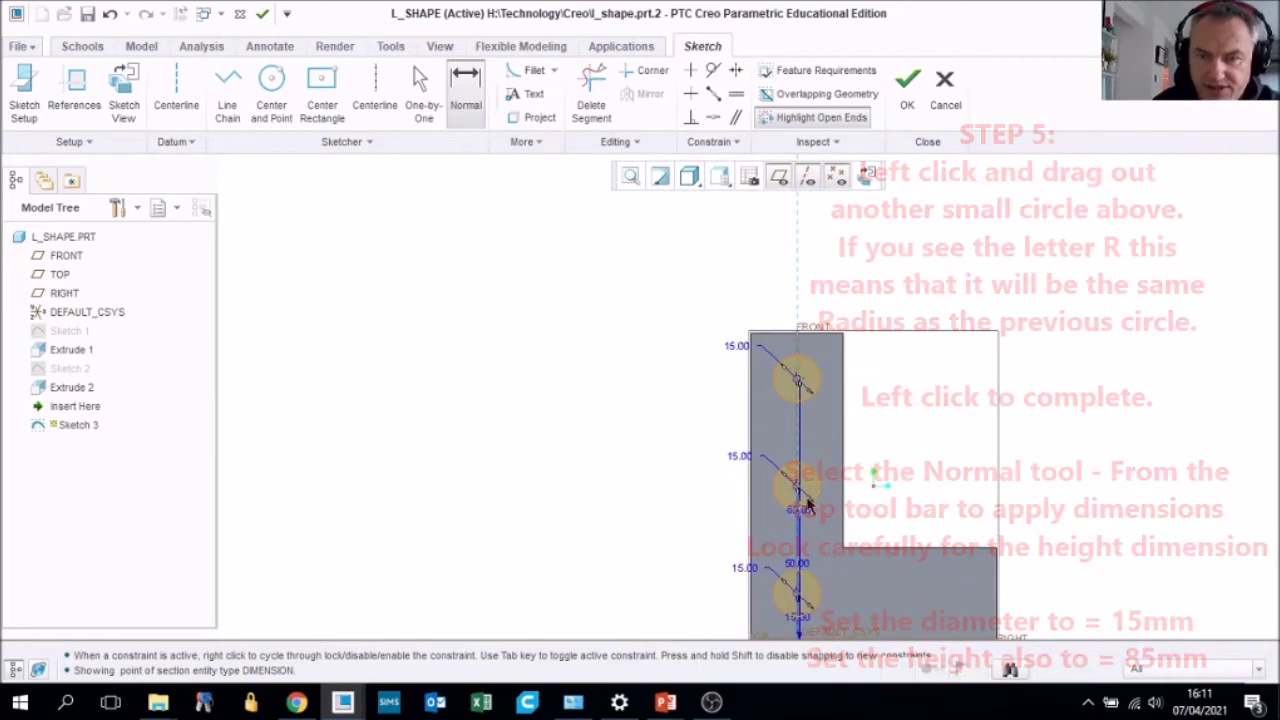
scroll(866, 571, down, 1)
scroll(983, 627, up, 2)
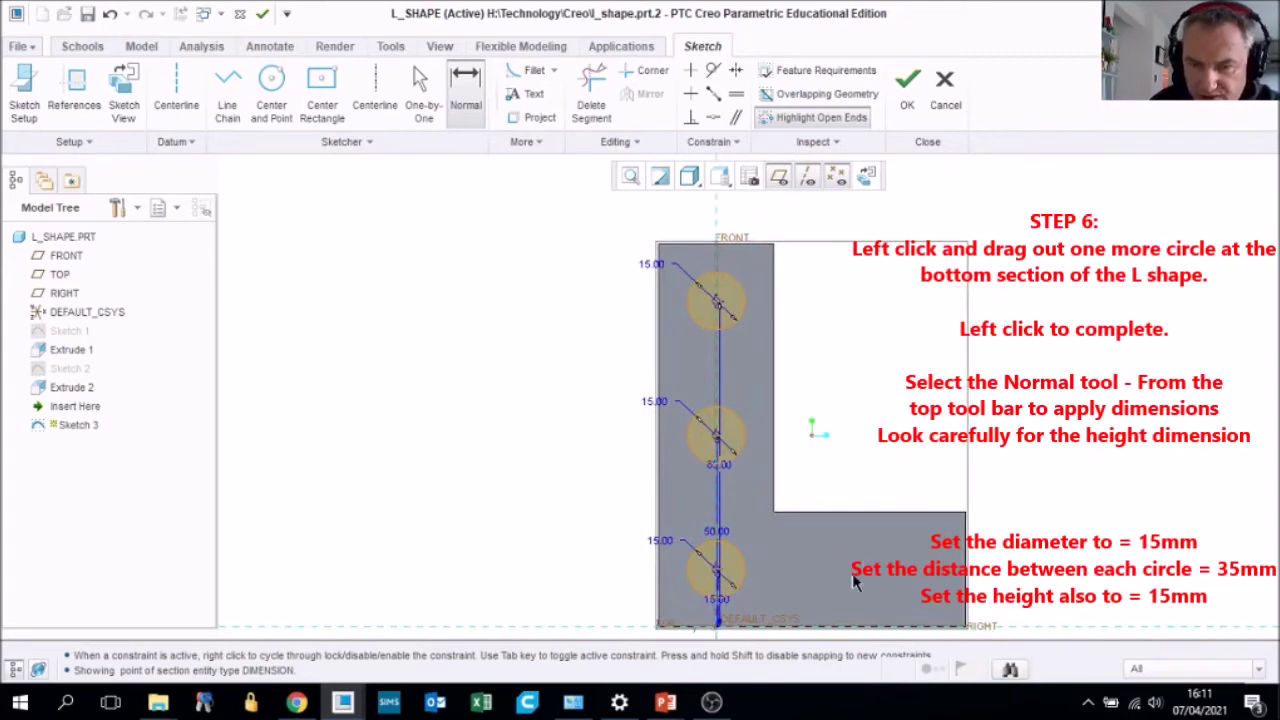
Draw a circle in the L's bottom leg with a 15 mm diameter
click(273, 84)
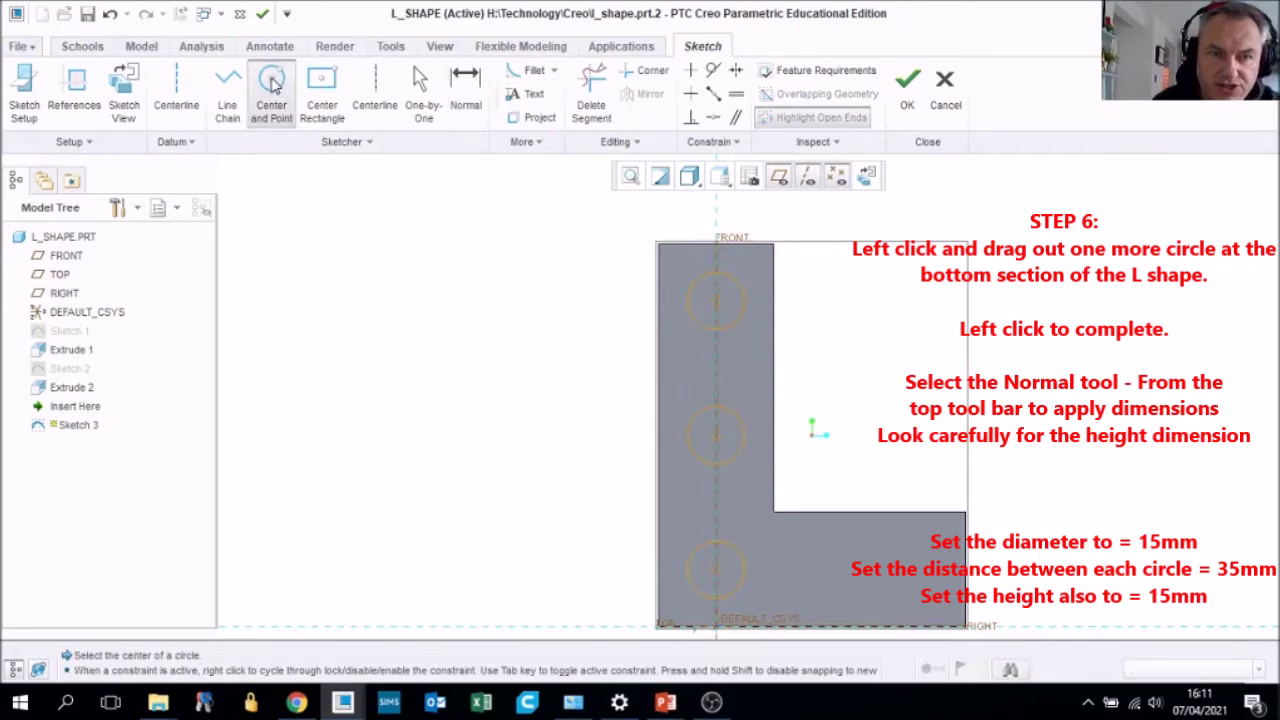
click(867, 537)
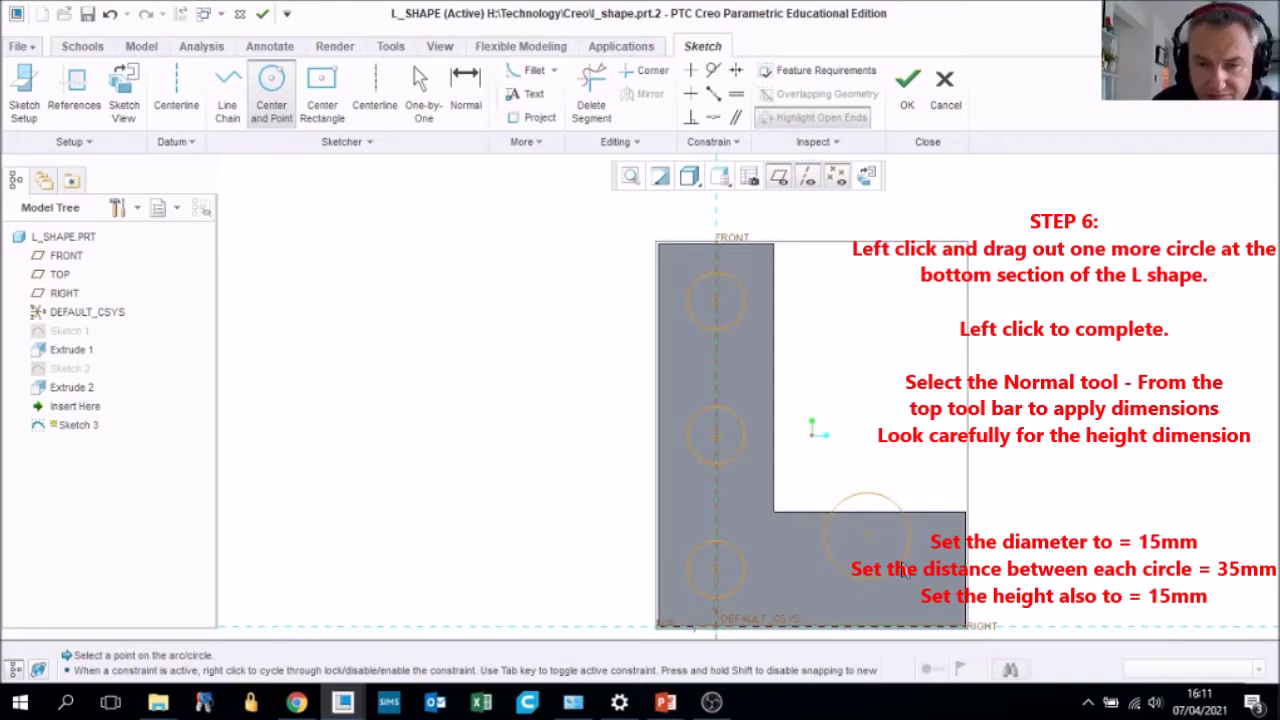
click(903, 569)
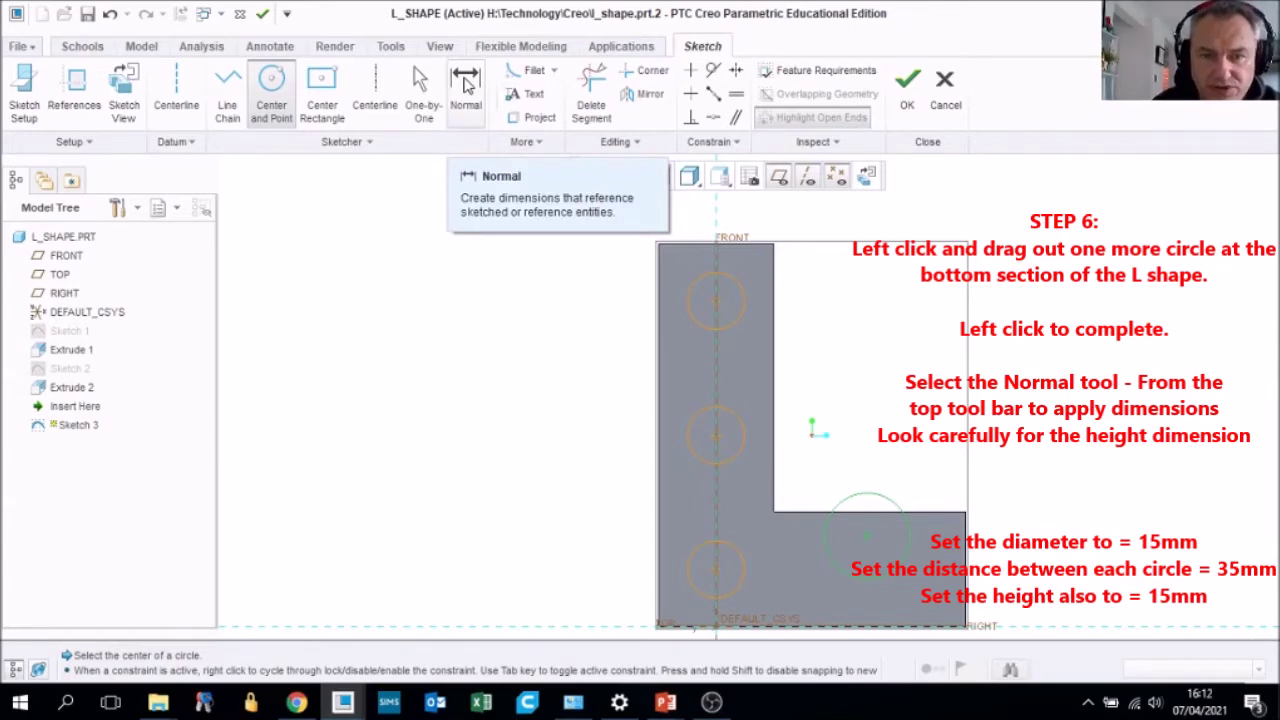
click(466, 86)
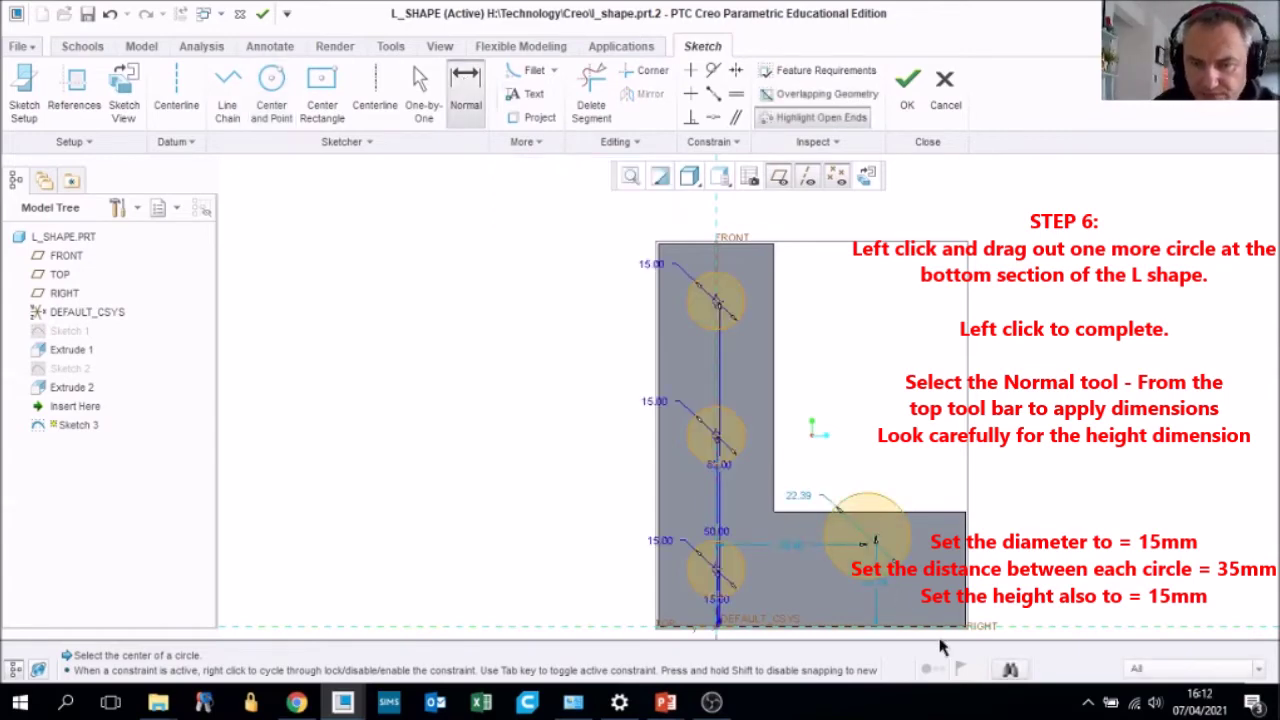
scroll(937, 645, up, 3)
scroll(900, 640, down, 3)
scroll(873, 632, up, 2)
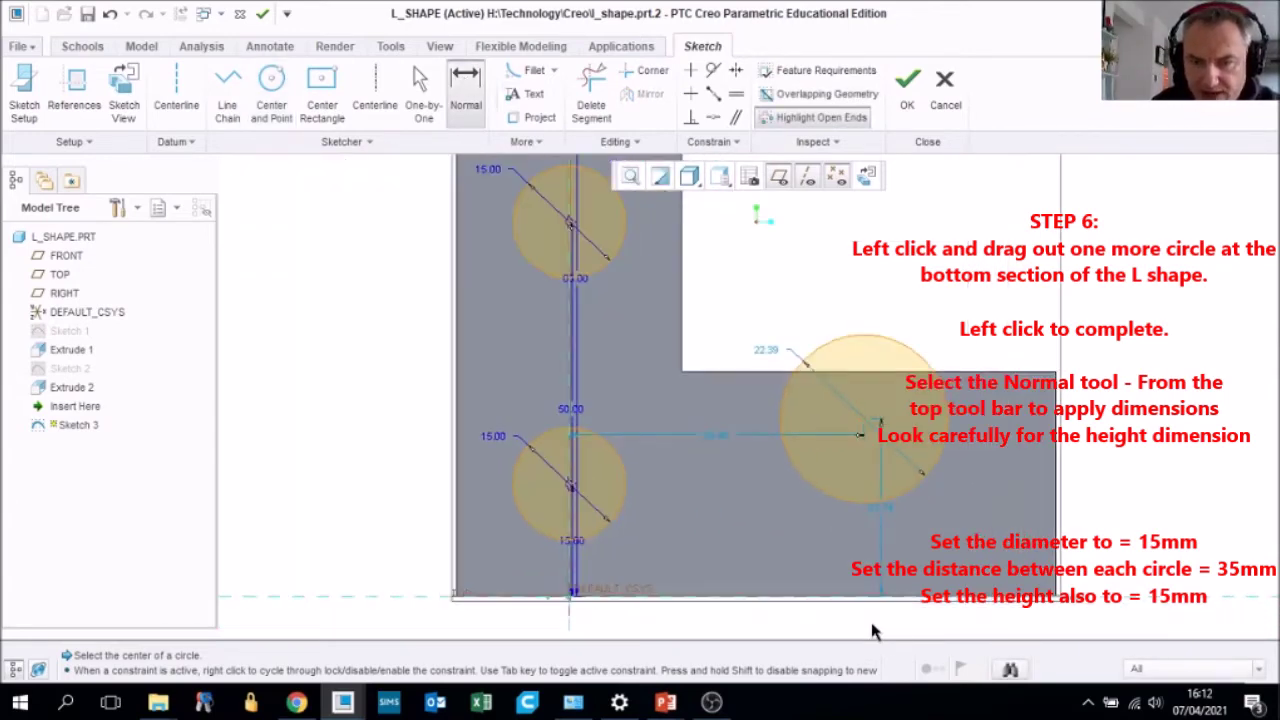
double_click(766, 356)
text(1)
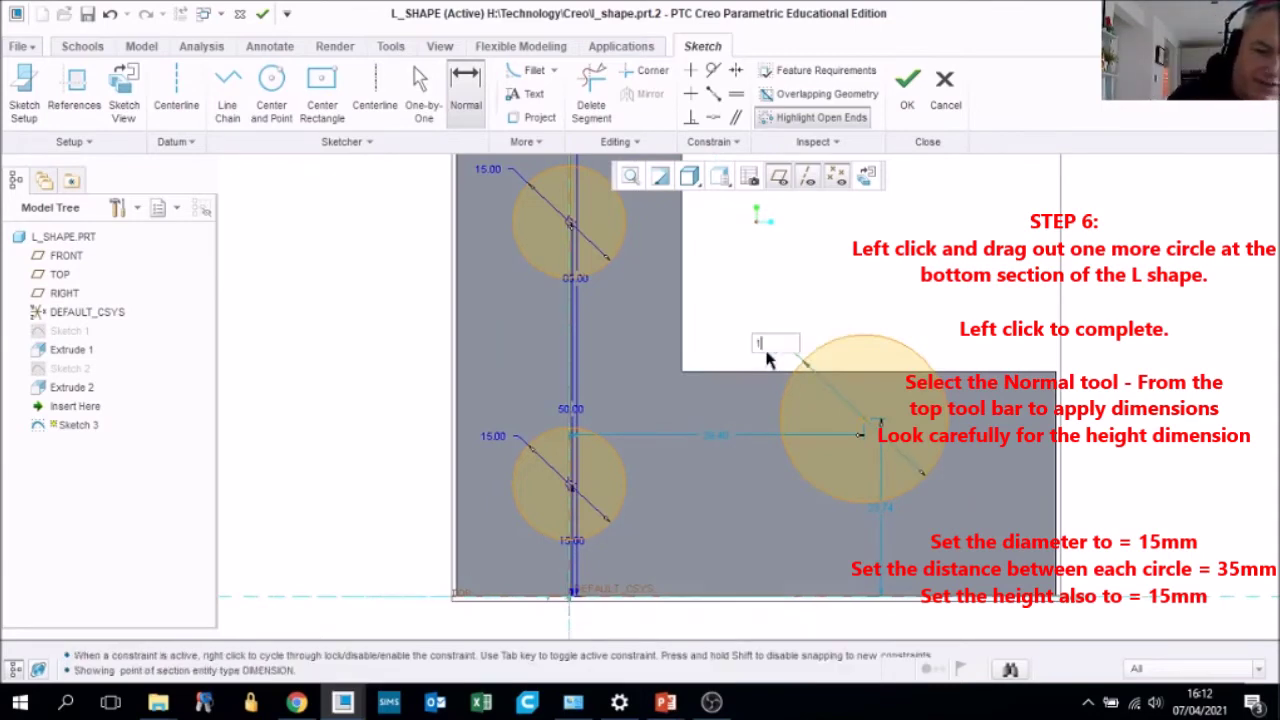
text(5)
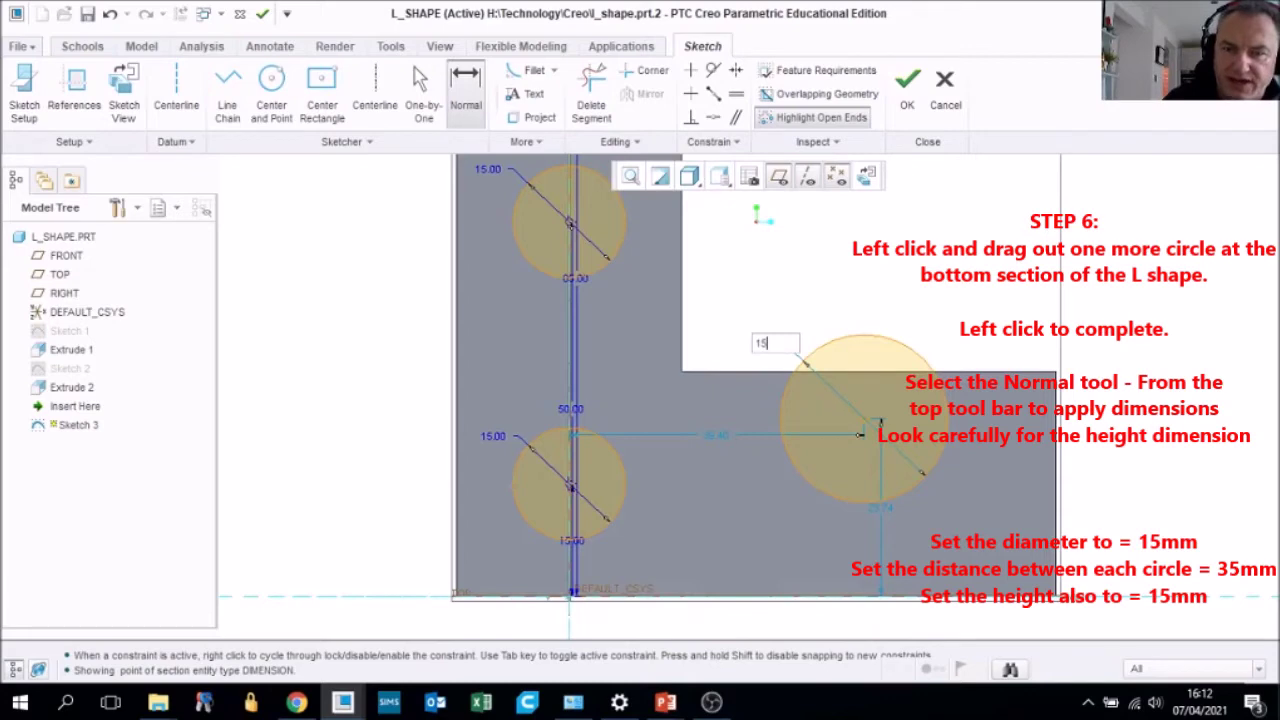
key(Return)
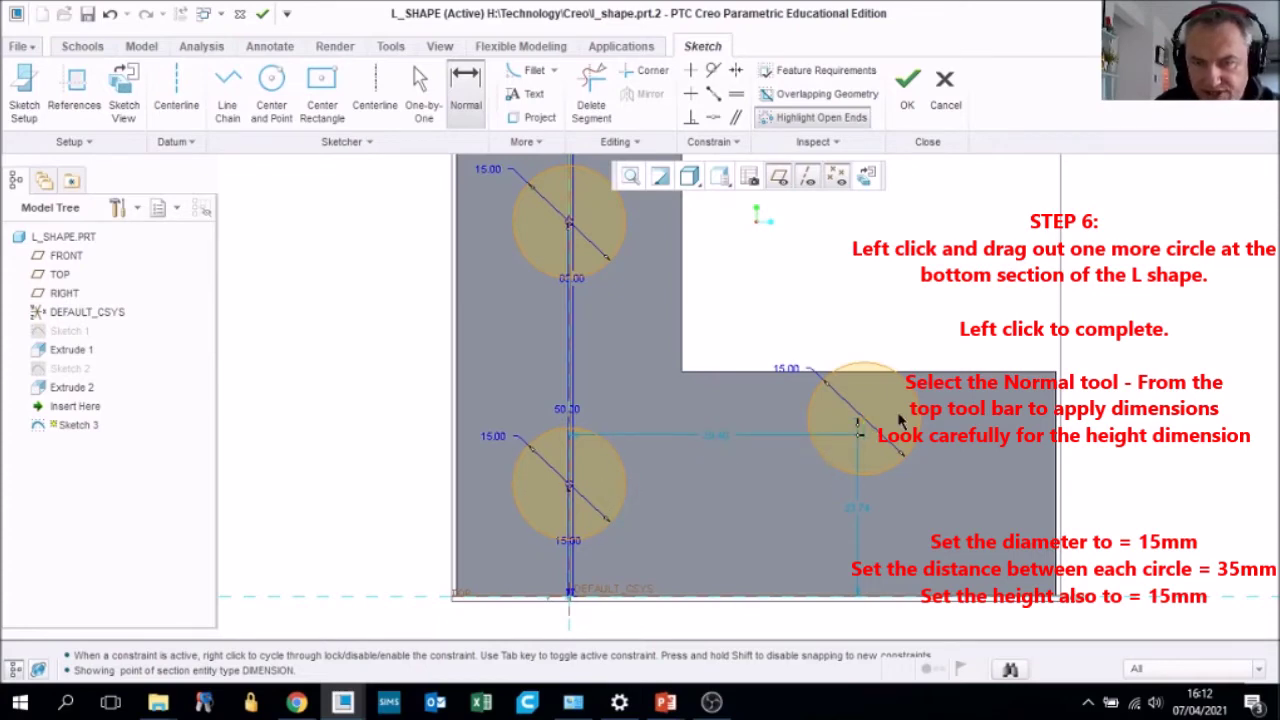
Place the new circle 35 mm across from the lower circle and 15 mm up
double_click(722, 440)
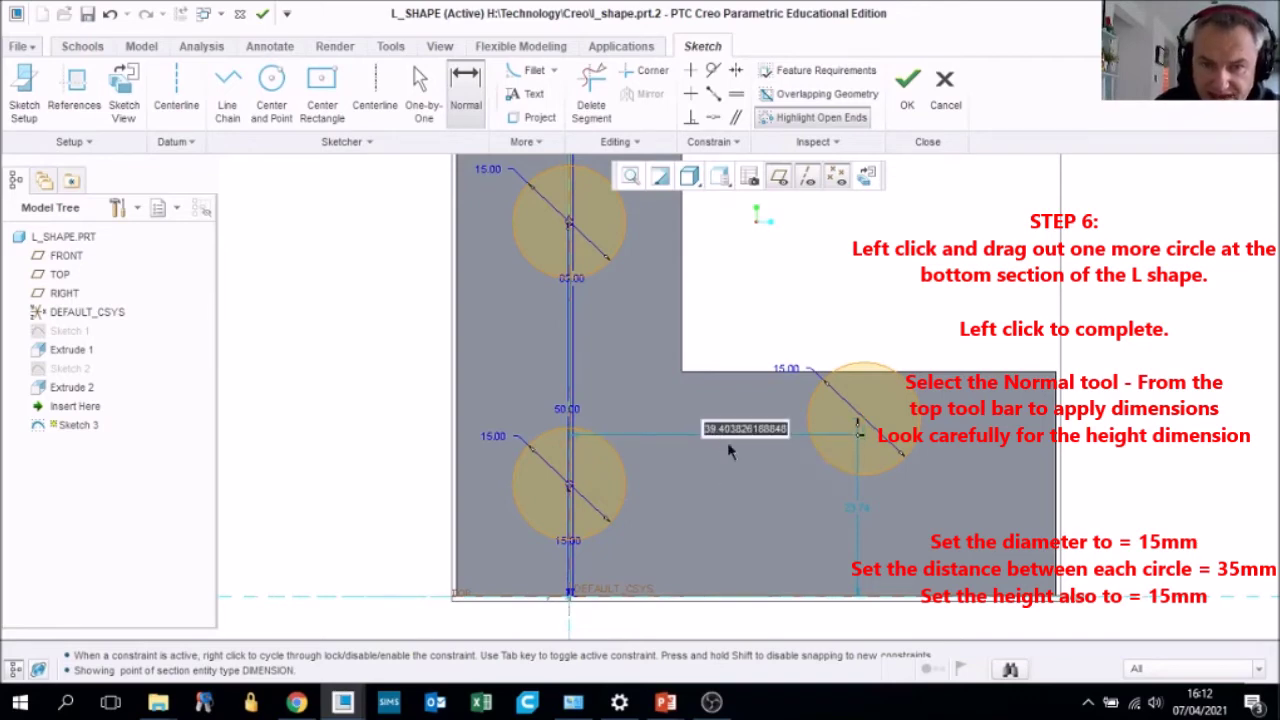
key(BackSpace)
text(35)
key(Return)
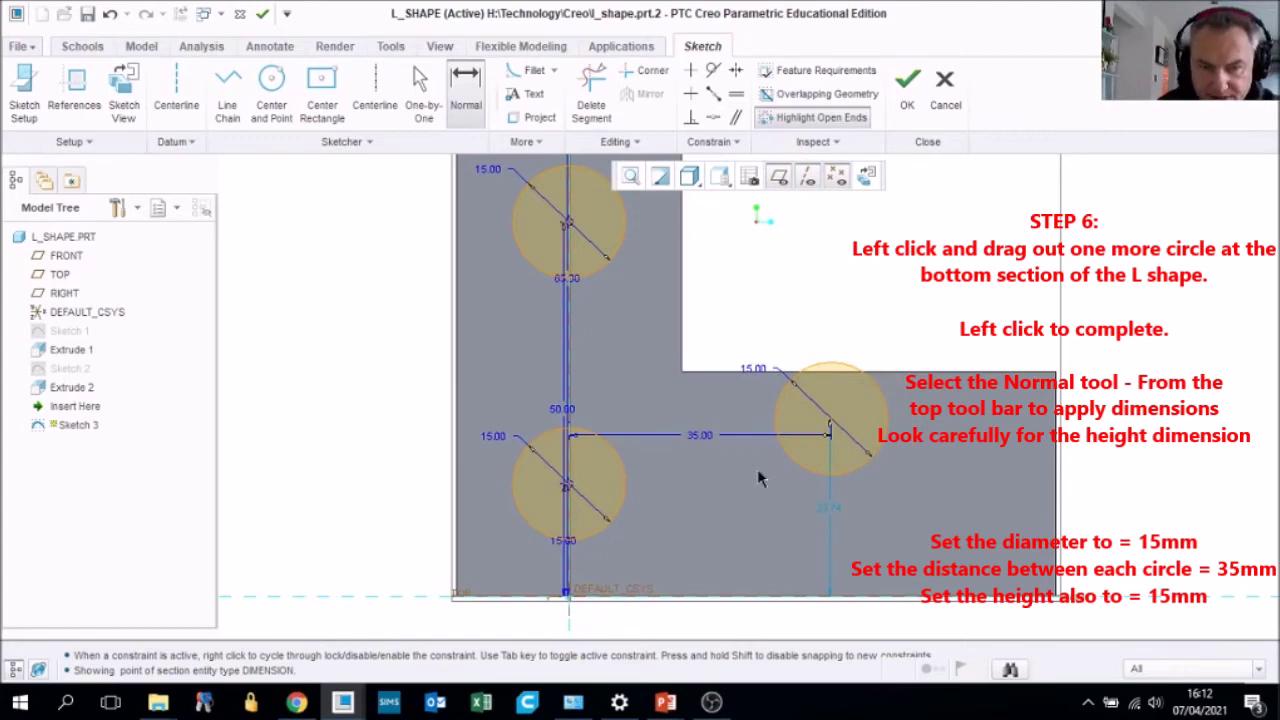
click(834, 512)
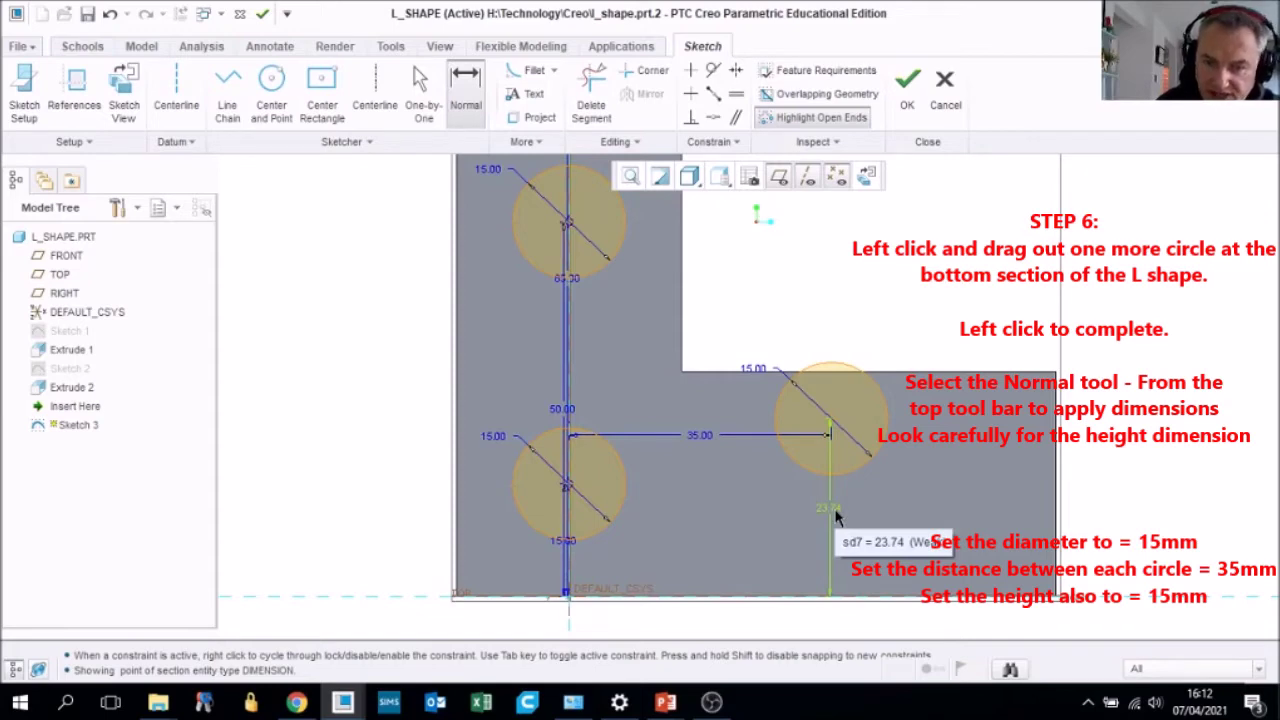
double_click(838, 516)
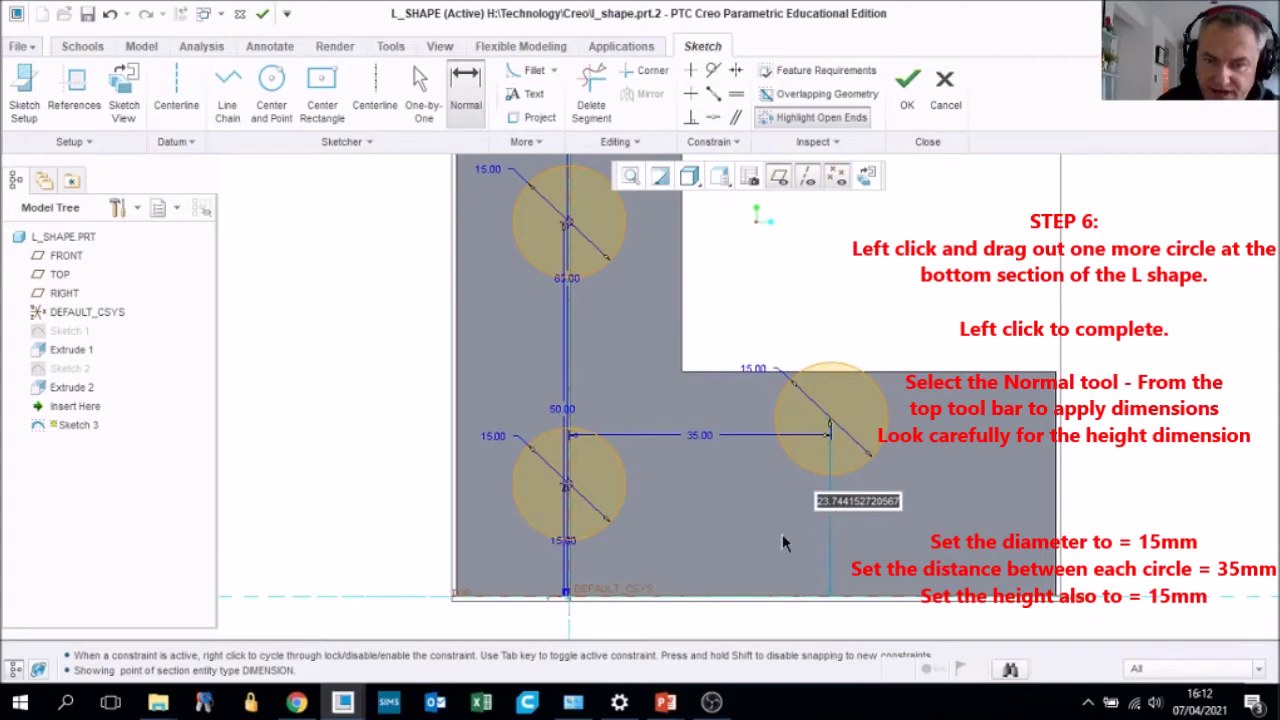
text(15)
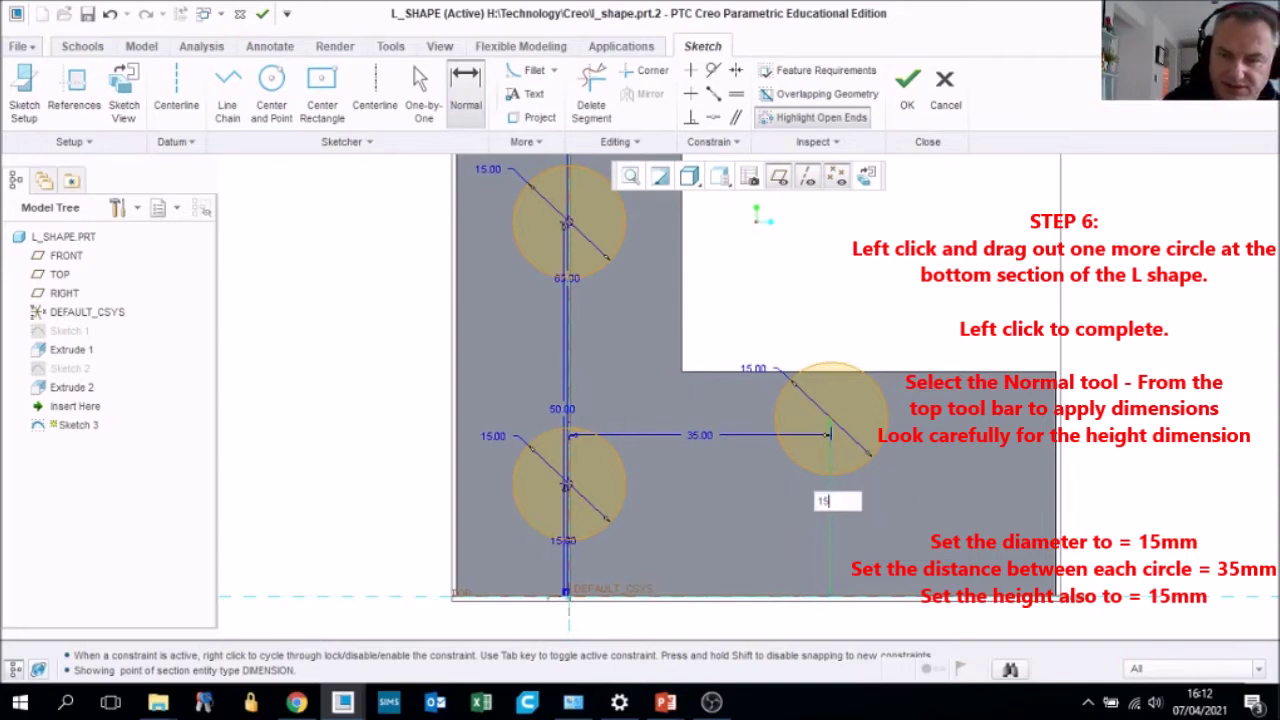
key(Return)
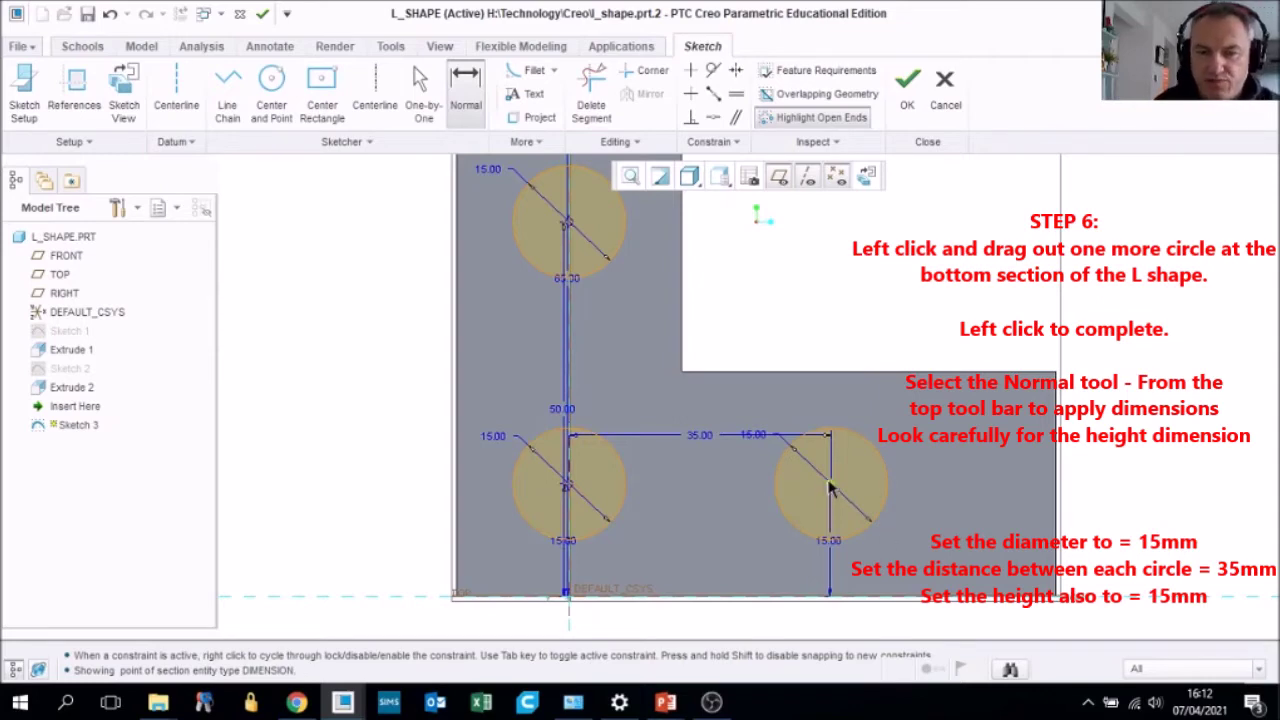
scroll(690, 378, up, 3)
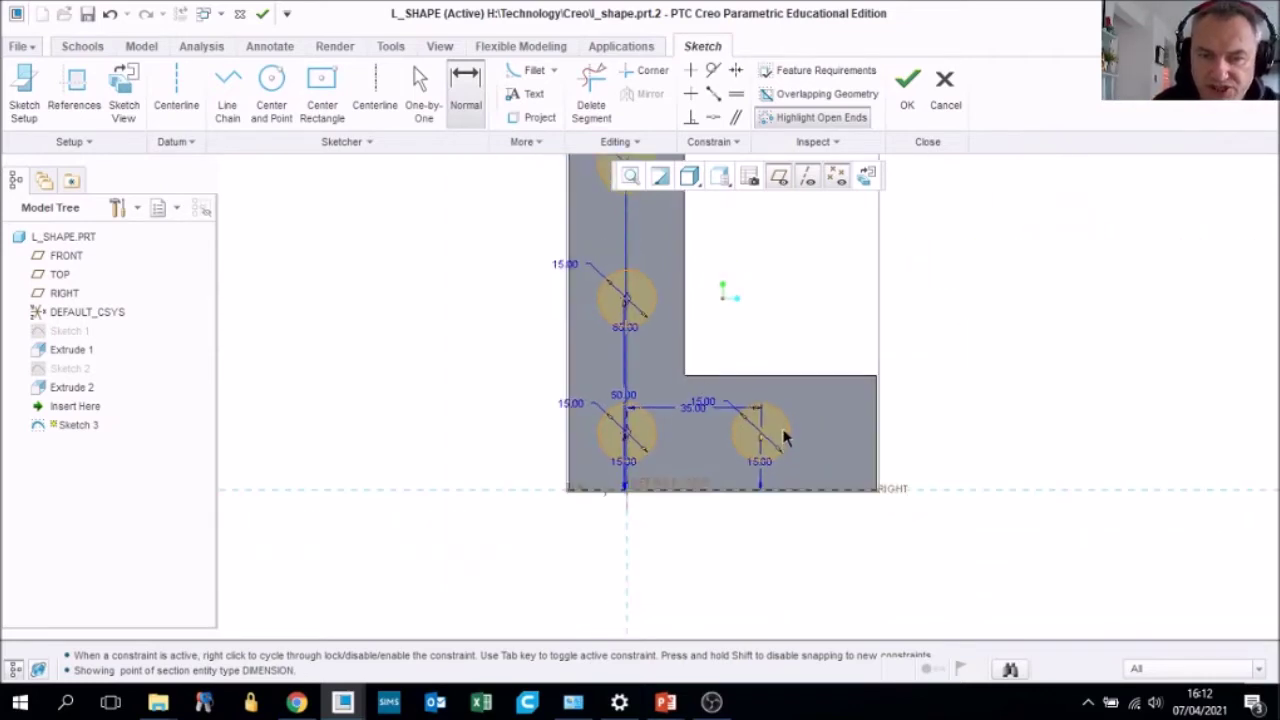
mouse_move(766, 429)
middle_down()
mouse_move(757, 423)
mouse_move(757, 438)
middle_up()
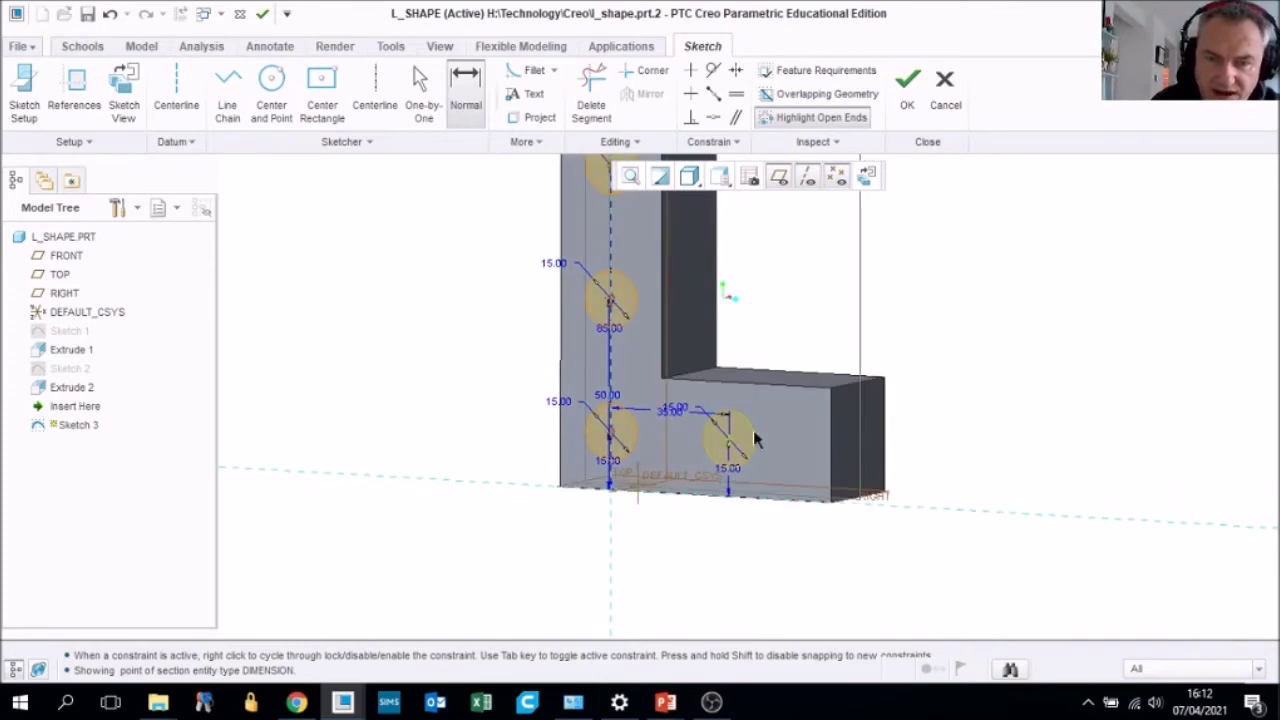
scroll(673, 415, down, 3)
double_click(672, 414)
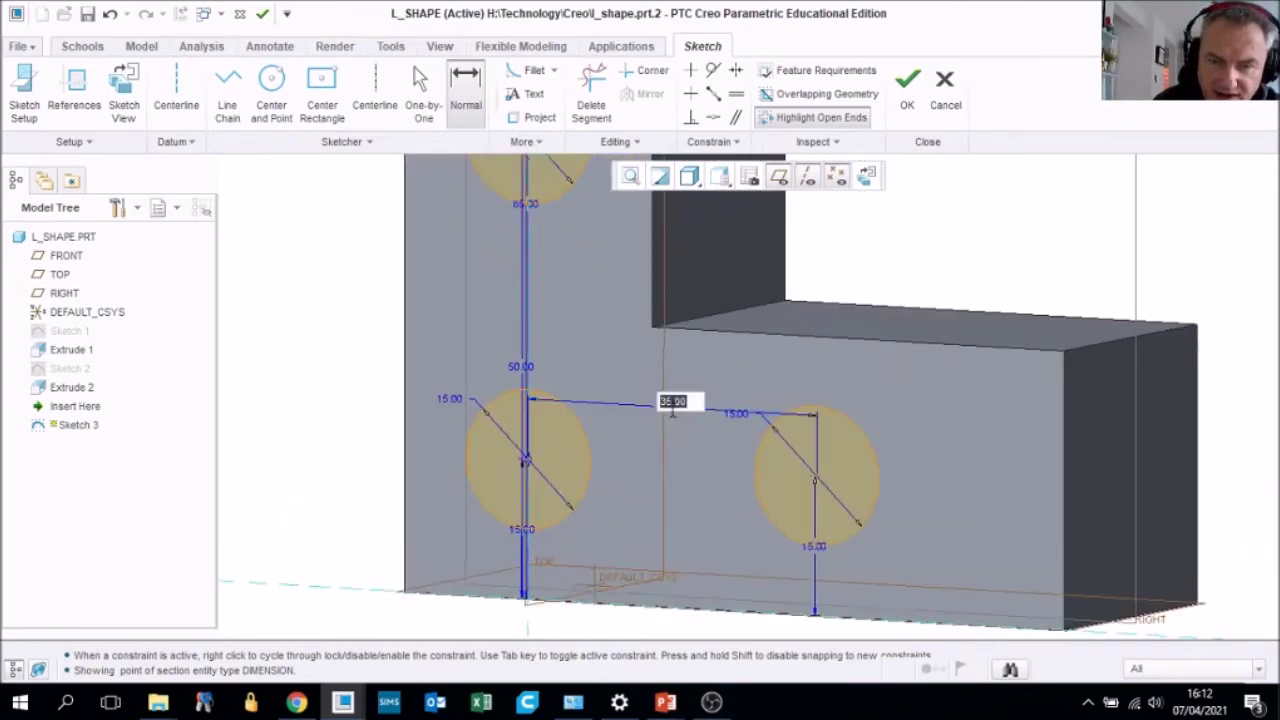
text(40)
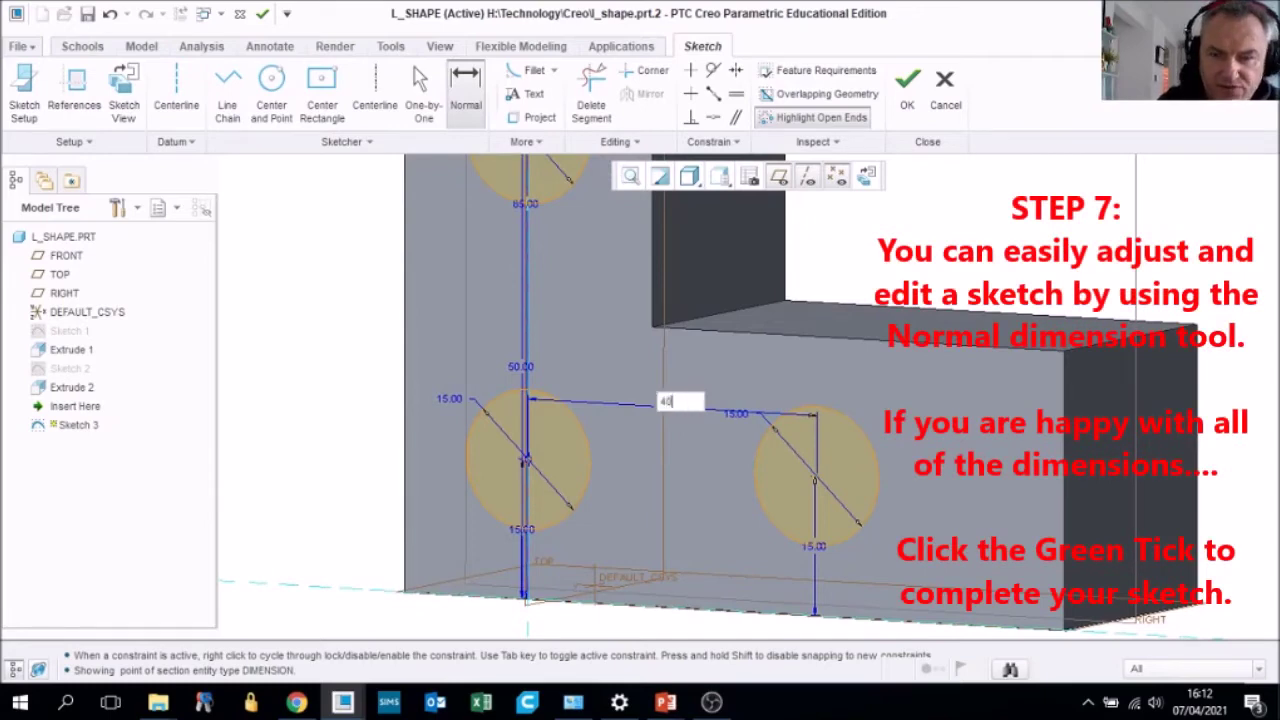
key(Return)
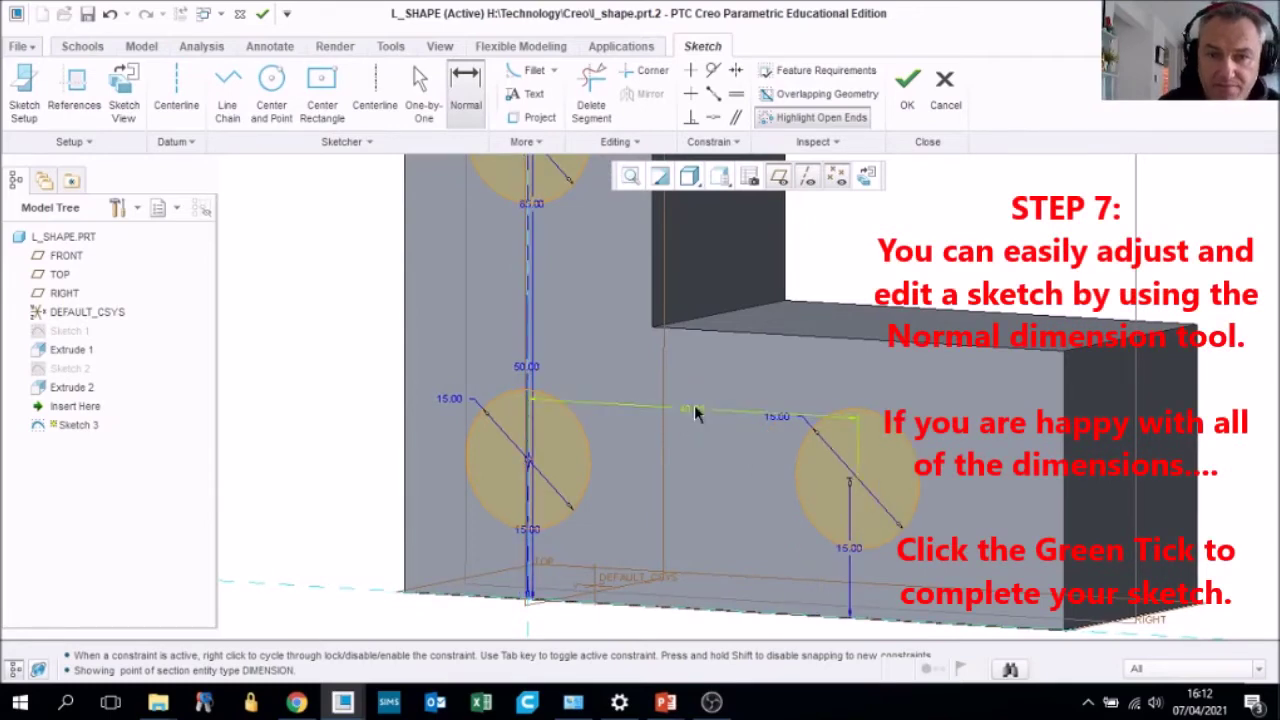
double_click(694, 404)
text(35)
key(Return)
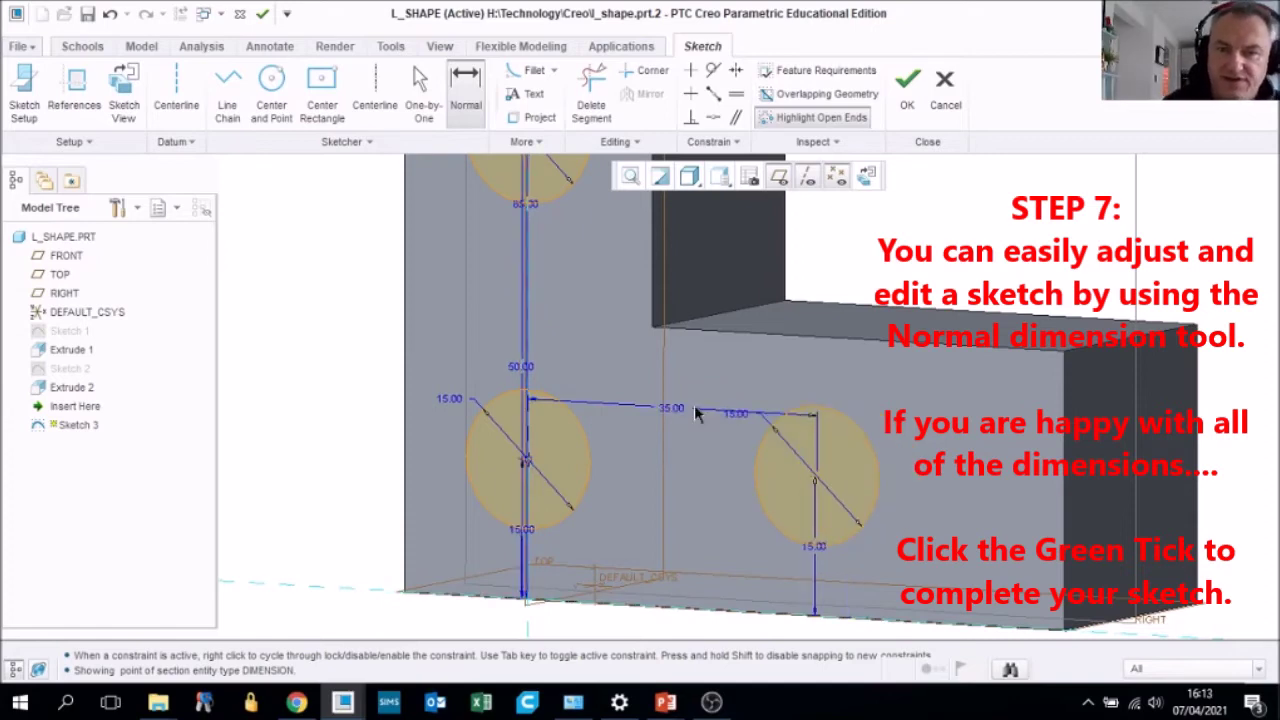
mouse_move(787, 444)
middle_down()
mouse_move(800, 442)
mouse_move(775, 325)
mouse_move(752, 345)
middle_up()
scroll(797, 445, down, 3)
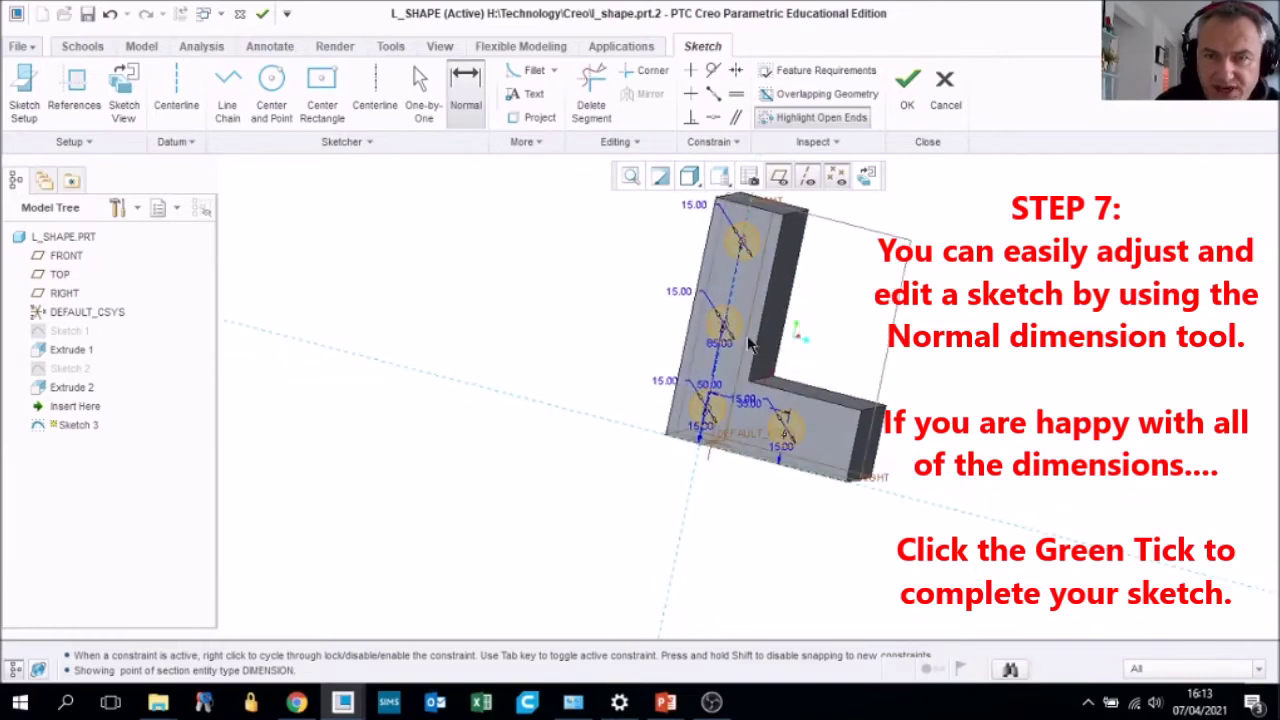
Accept Sketch 3, then refit and orbit the model back to a front view
click(907, 88)
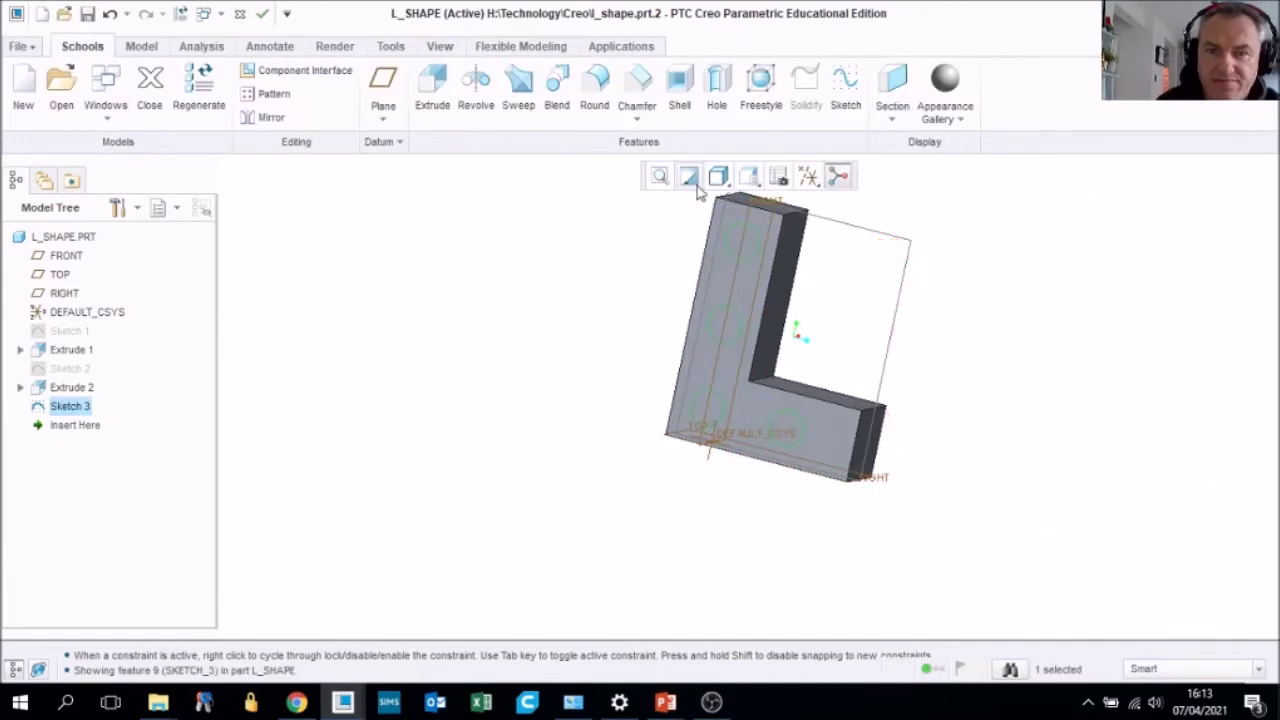
click(660, 176)
mouse_move(690, 375)
middle_down()
mouse_move(697, 337)
mouse_move(635, 363)
mouse_move(600, 354)
mouse_move(654, 337)
mouse_move(689, 346)
mouse_move(675, 350)
middle_up()
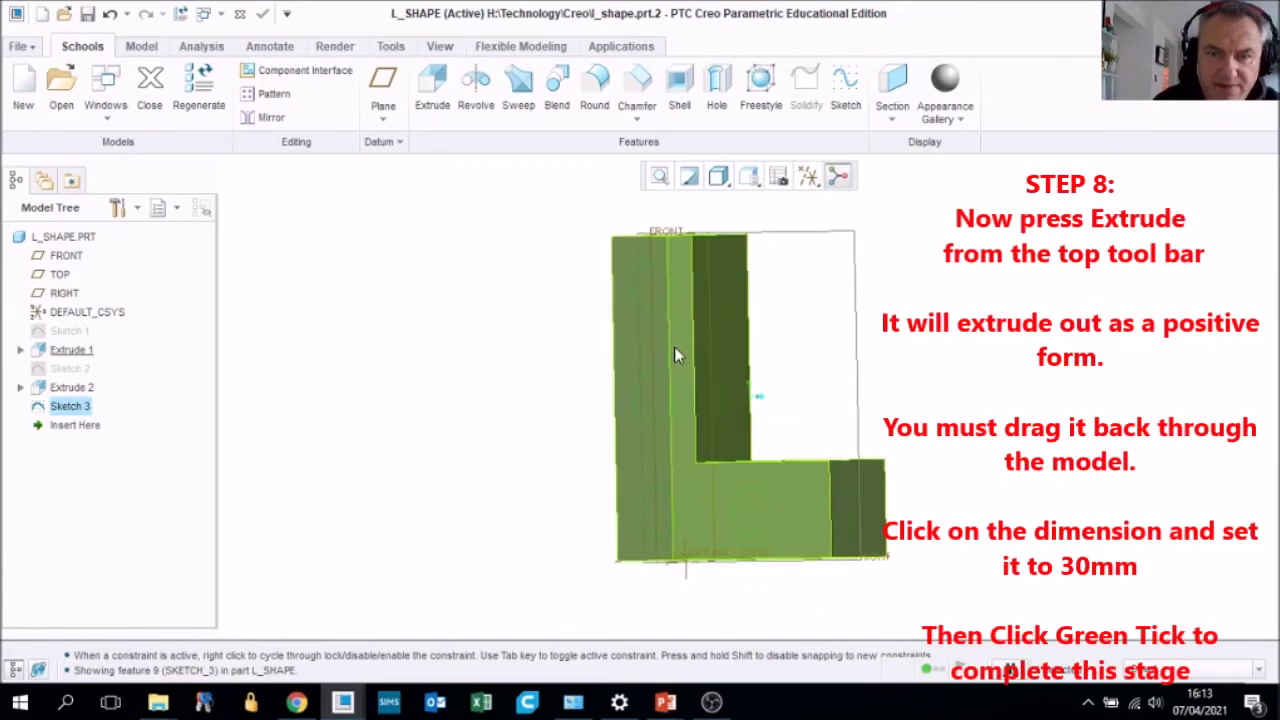
Extrude Sketch 3 back into the part as a 30 mm deep hole cut
click(434, 86)
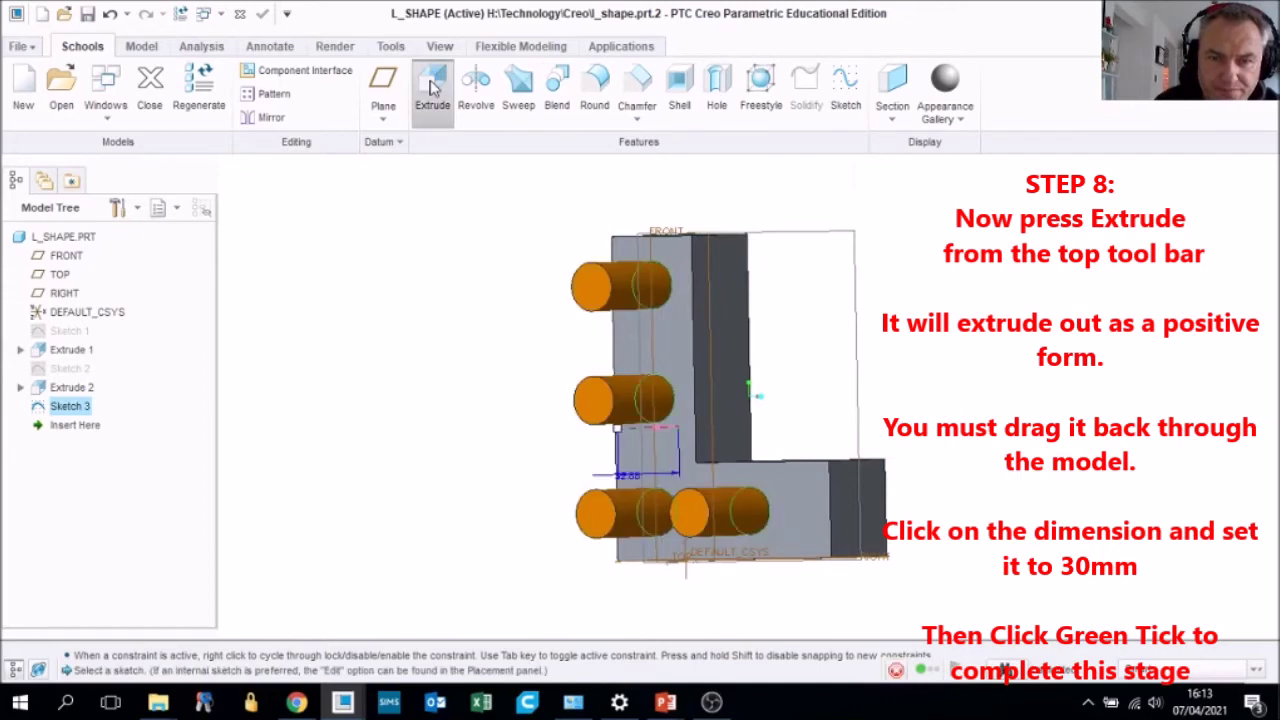
drag(617, 432, 523, 432)
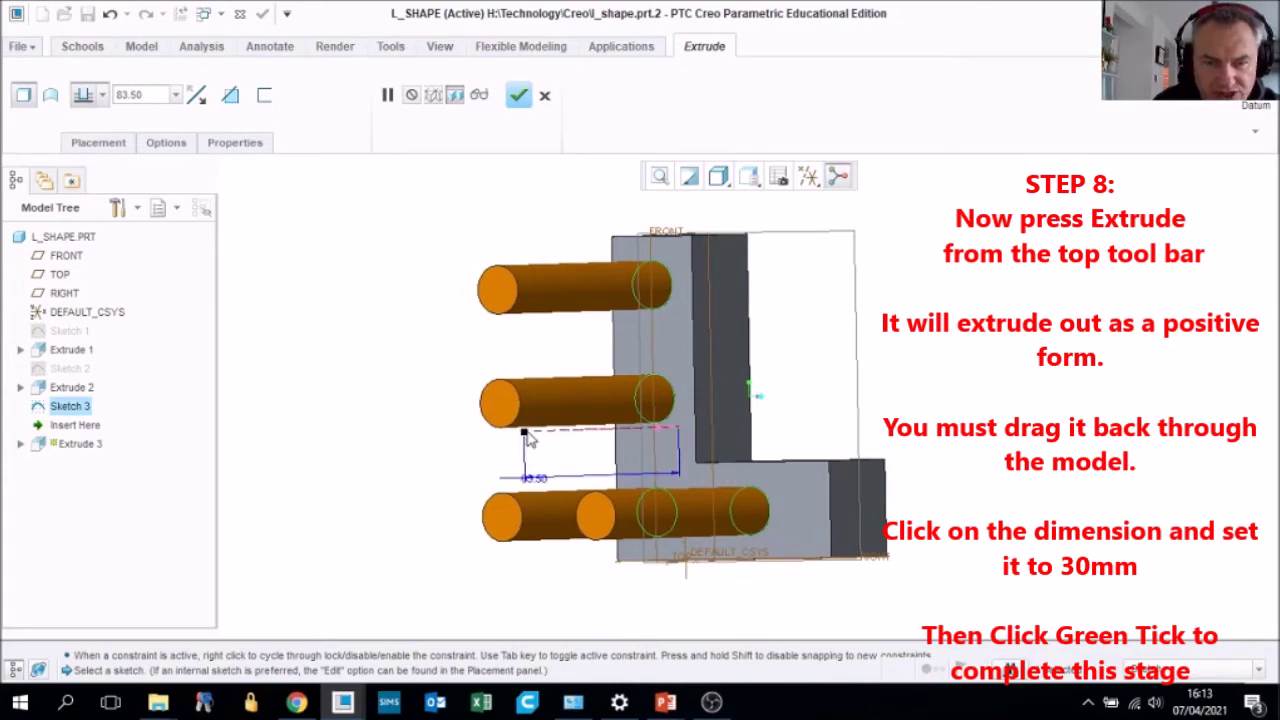
drag(526, 436, 549, 438)
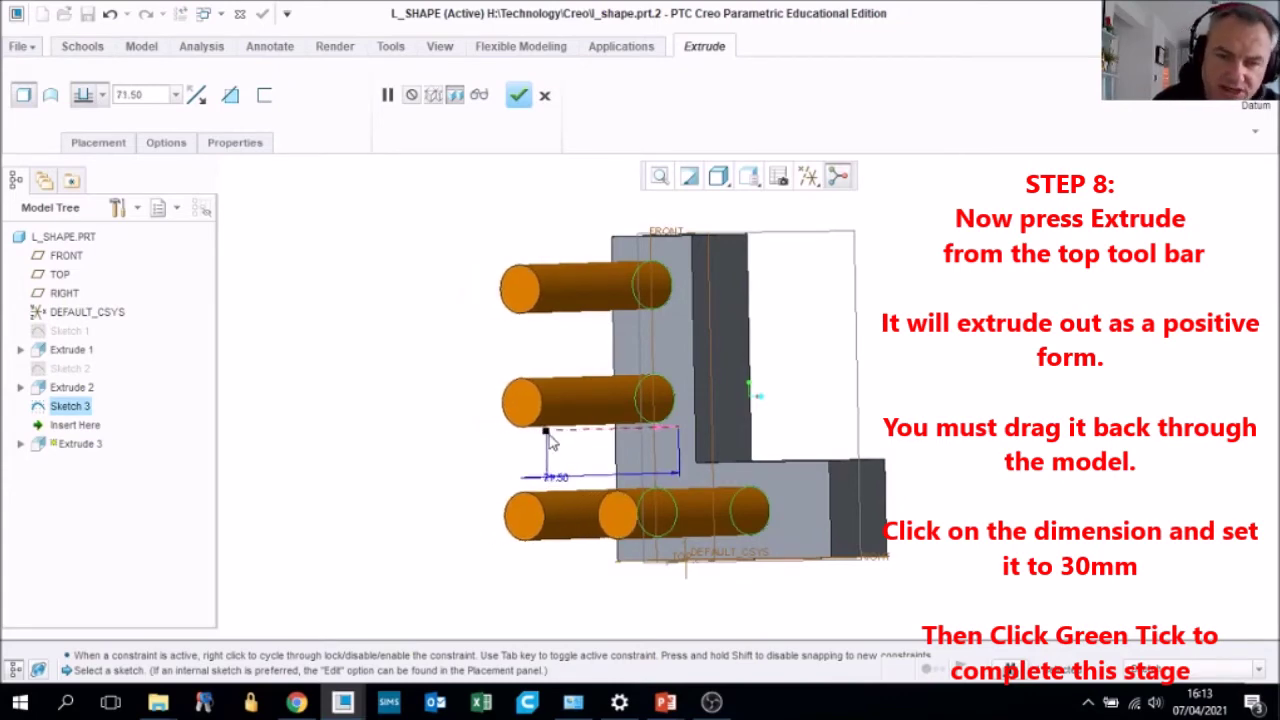
drag(633, 444, 737, 423)
middle_drag(745, 412, 646, 414)
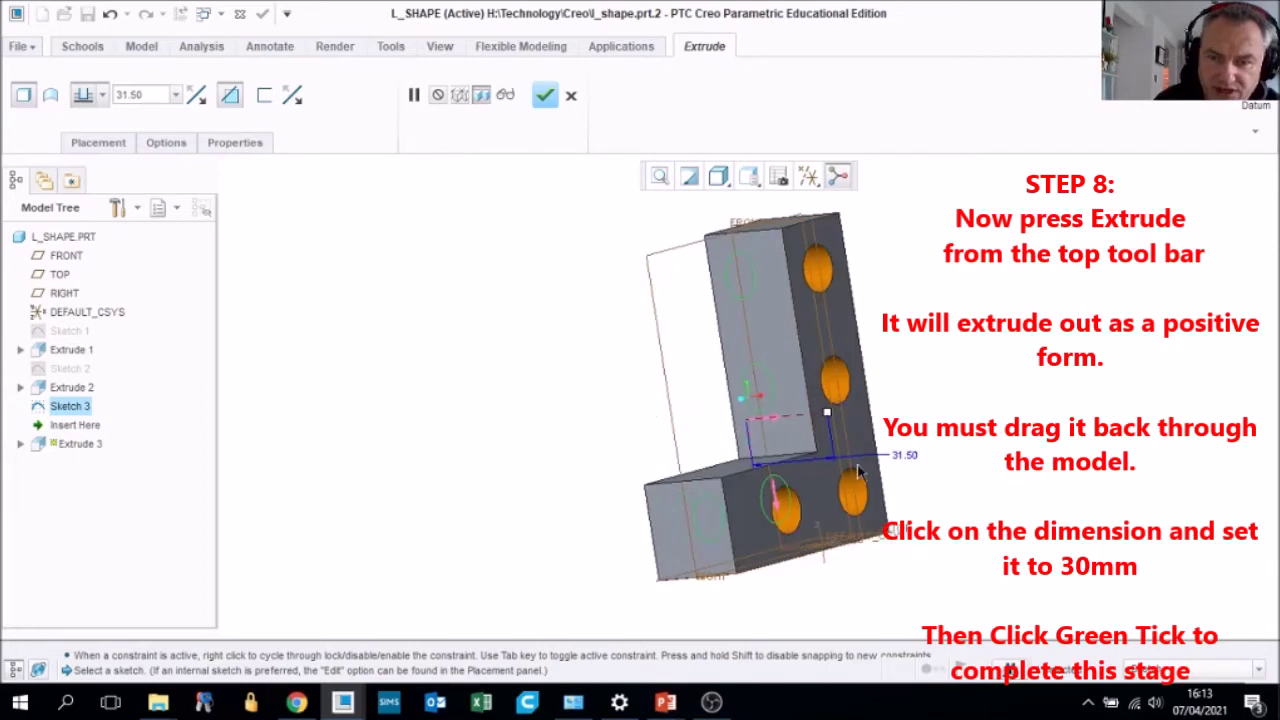
double_click(905, 455)
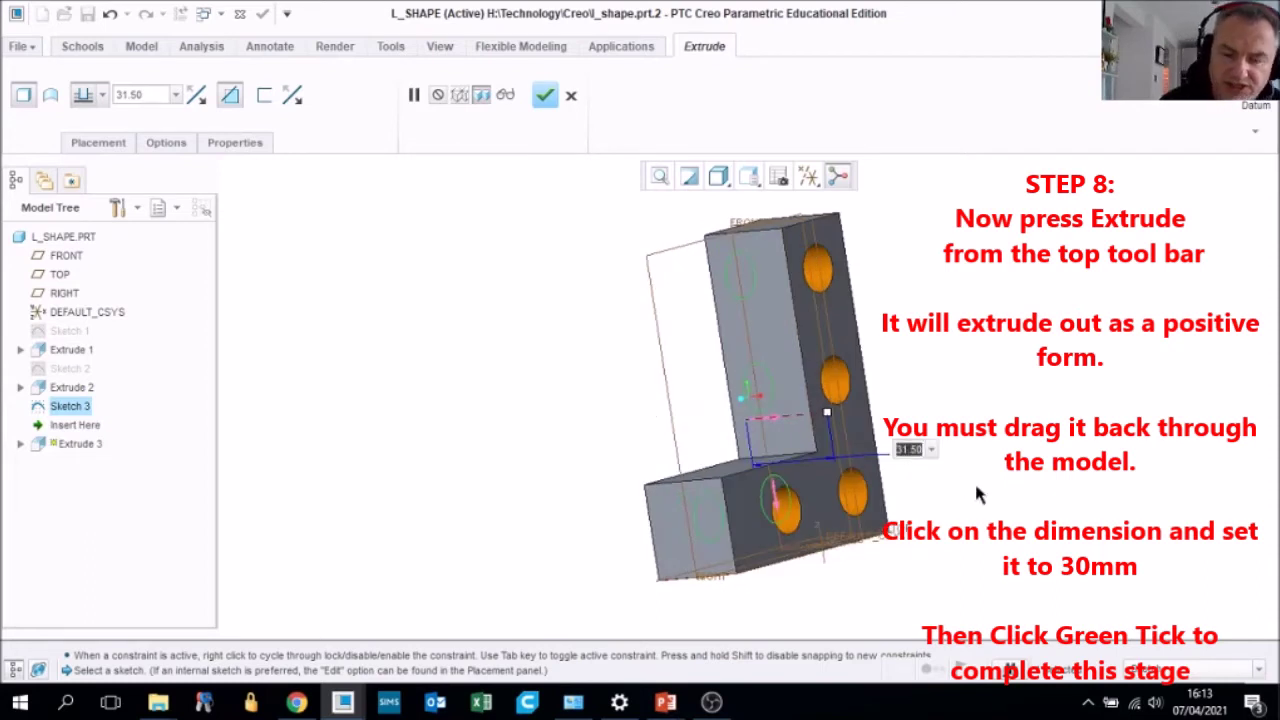
key(BackSpace)
key(BackSpace)
key(BackSpace)
key(BackSpace)
key(BackSpace)
text(30)
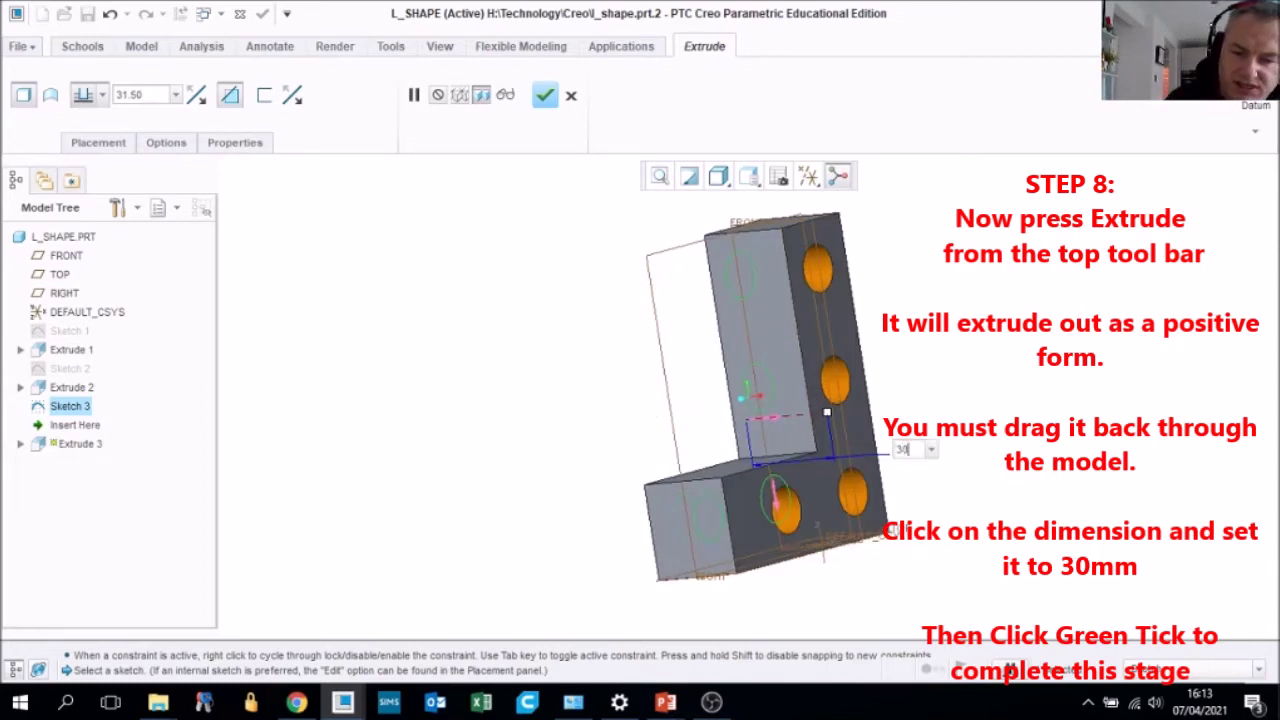
key(Return)
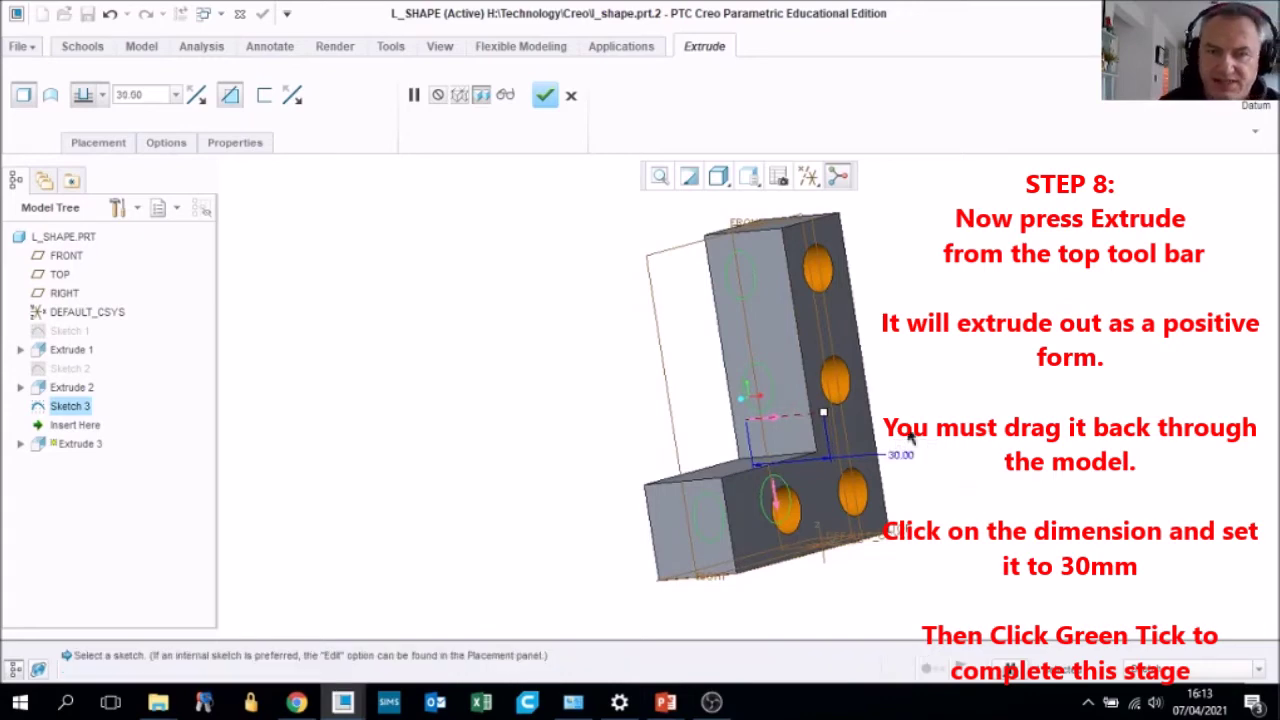
click(545, 96)
middle_drag(757, 398, 740, 450)
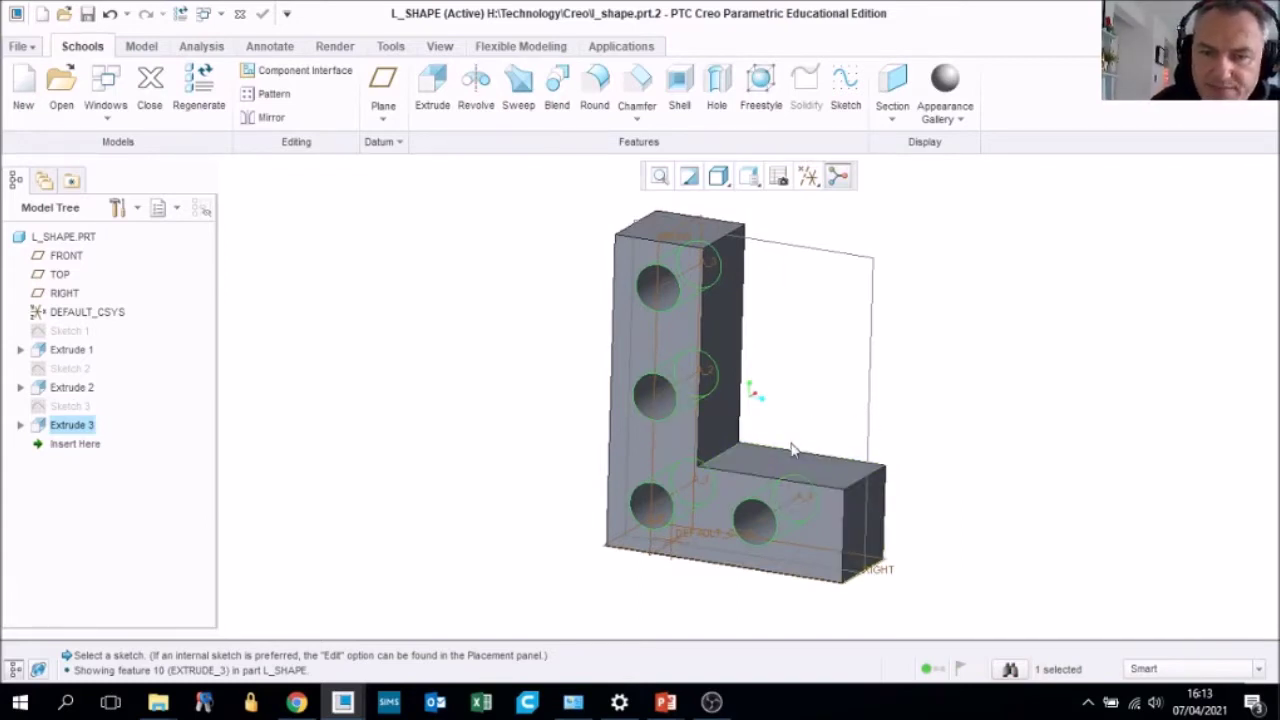
Select the tall upright block's top face and open Sketch 4 on it
middle_drag(795, 454, 802, 462)
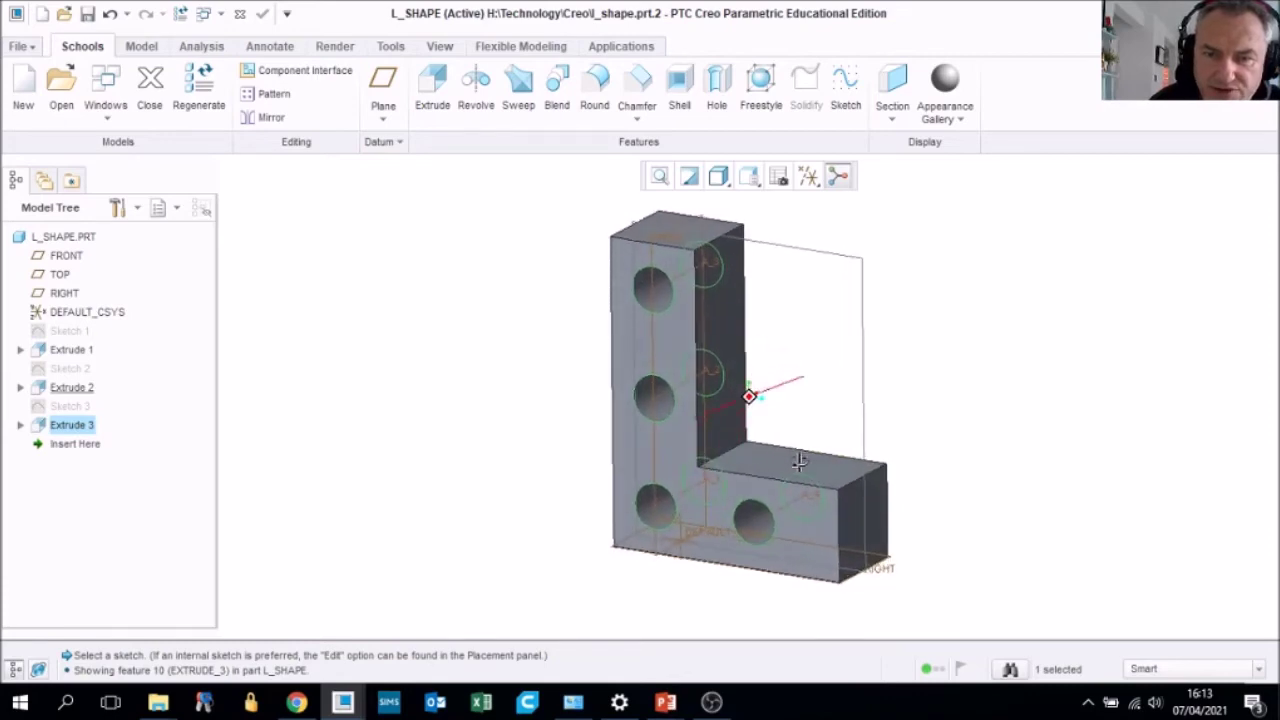
click(665, 230)
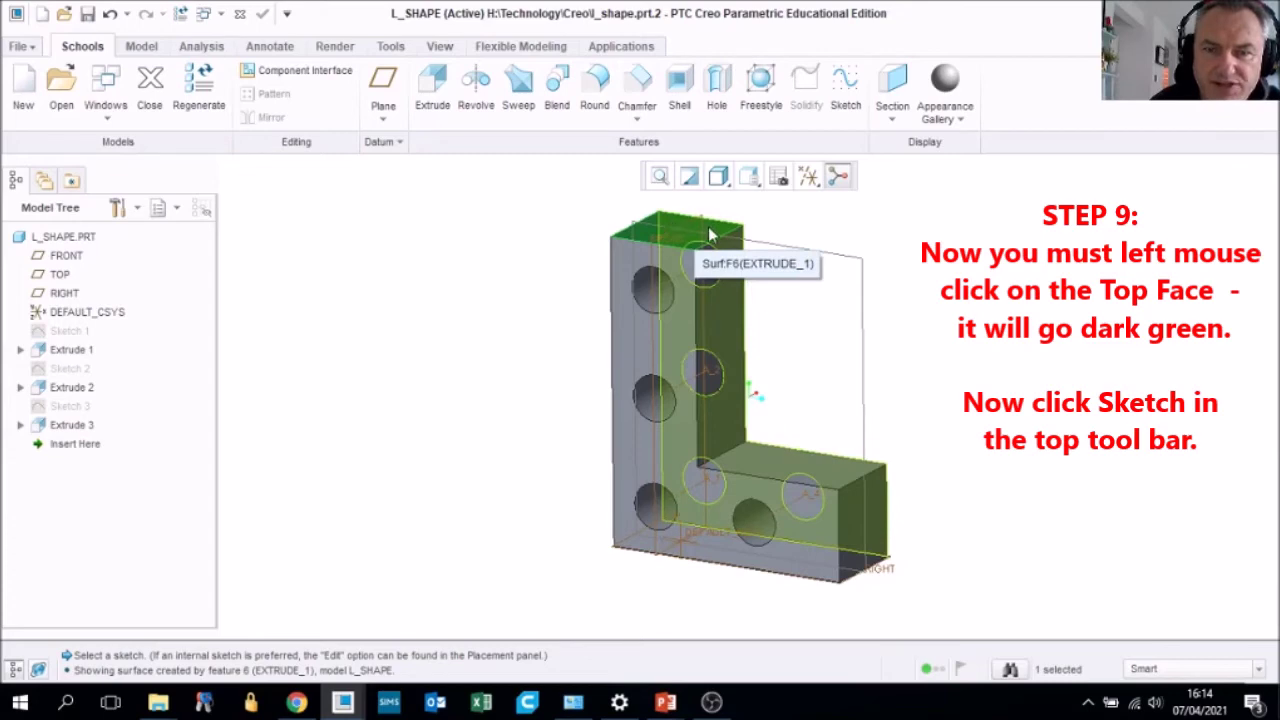
click(794, 470)
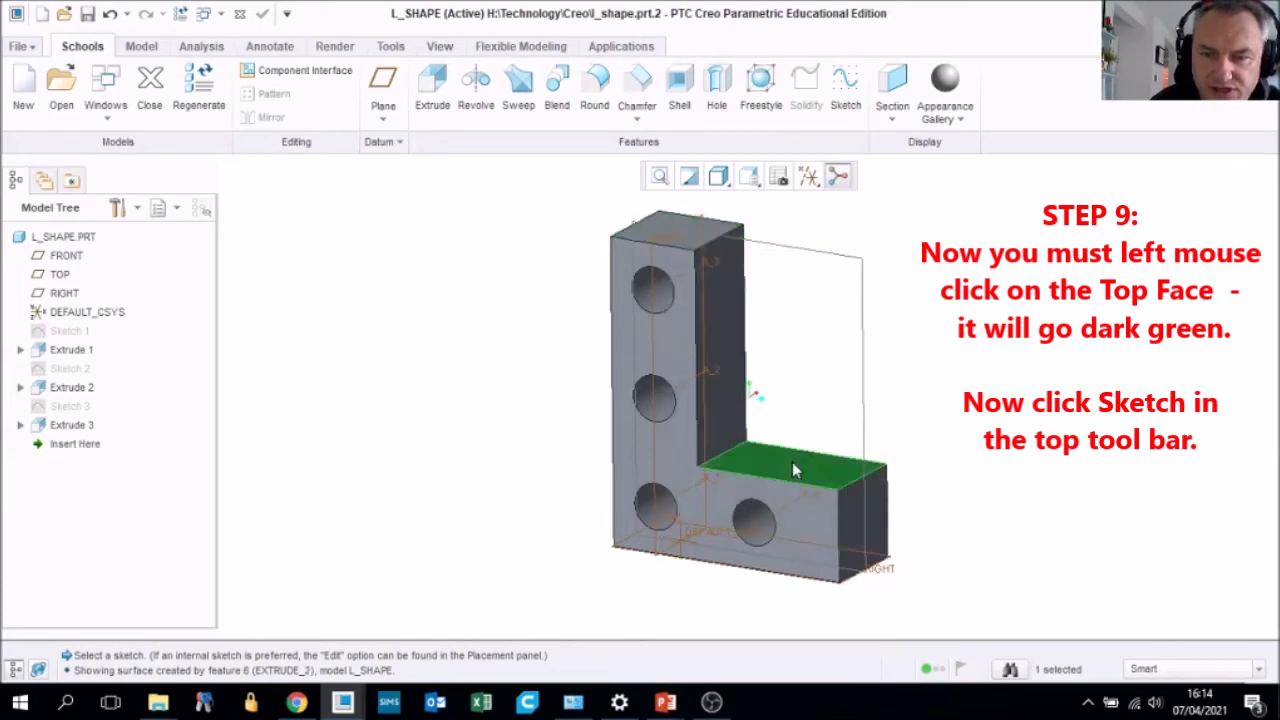
click(656, 222)
click(645, 241)
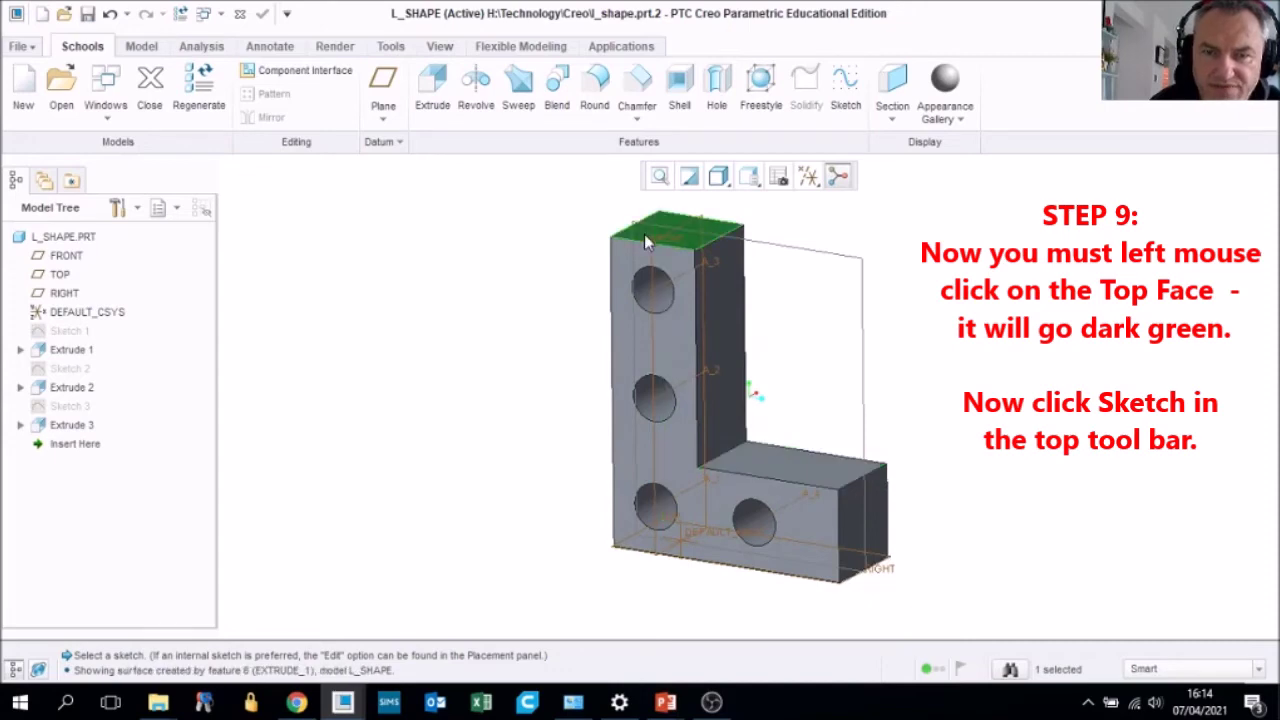
click(846, 88)
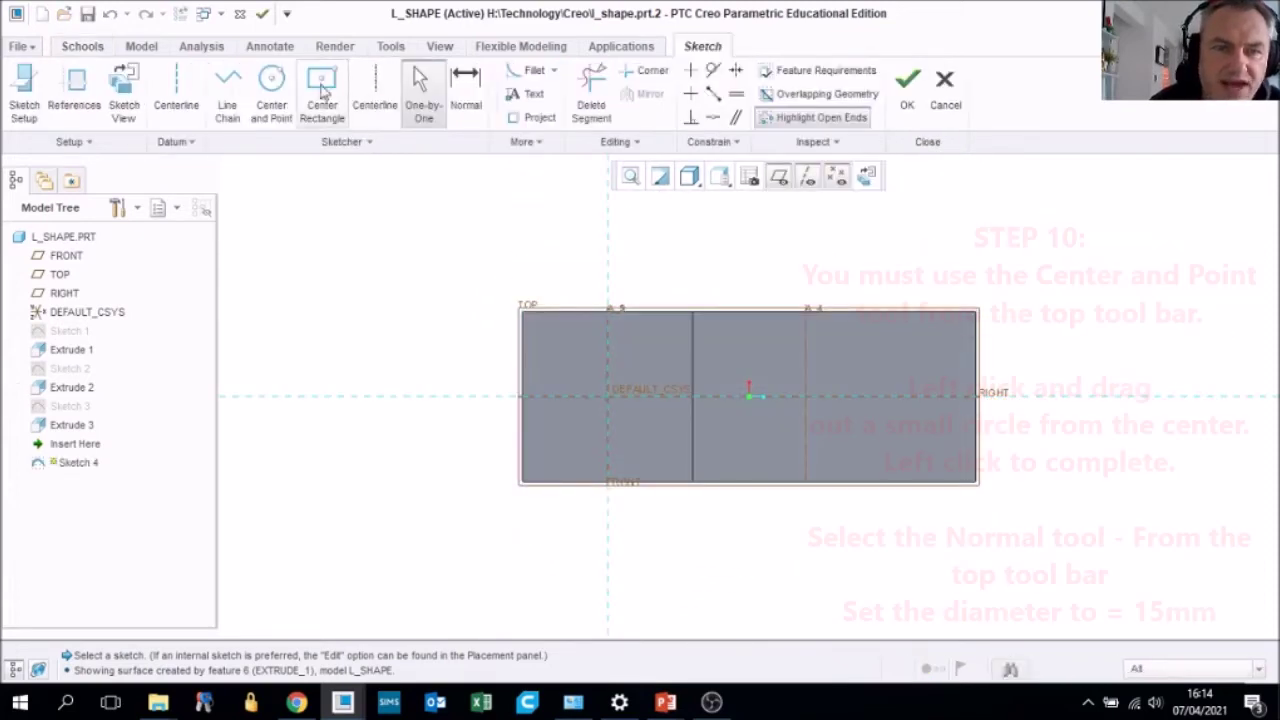
Draw a circle centred at the origin, set its diameter to 15 mm, and finish Sketch 4
click(272, 84)
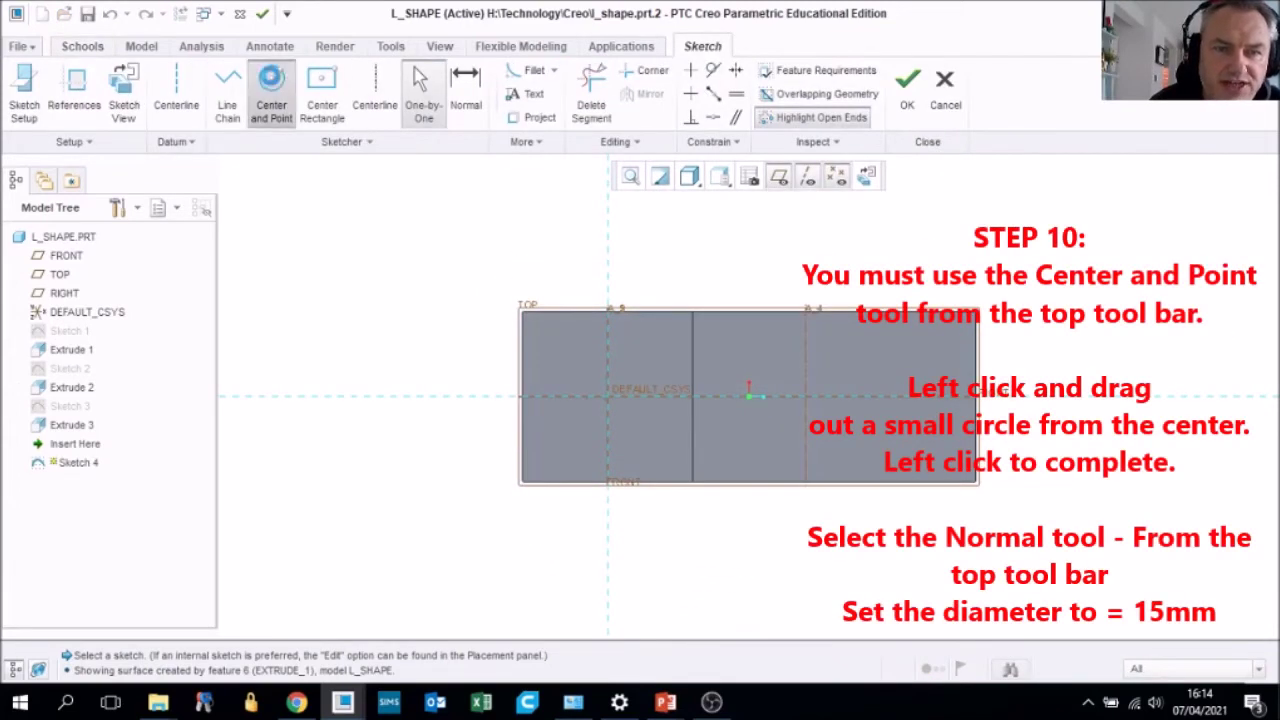
click(607, 397)
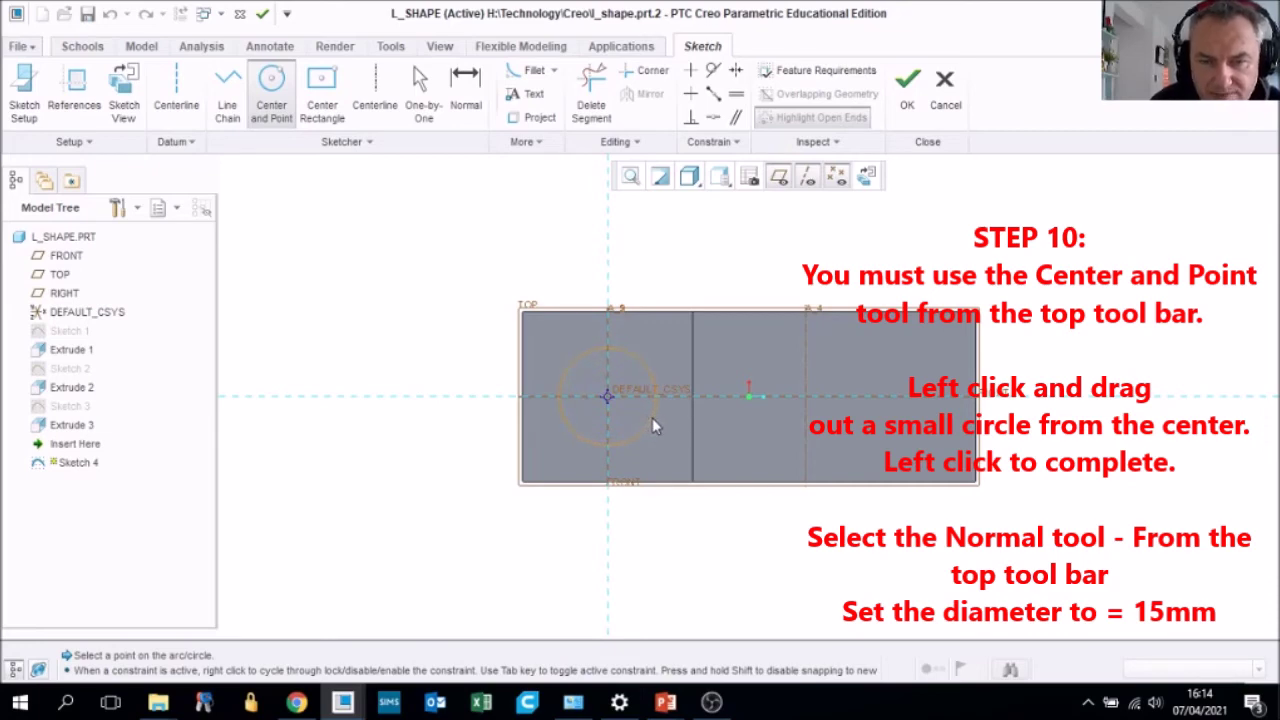
click(654, 418)
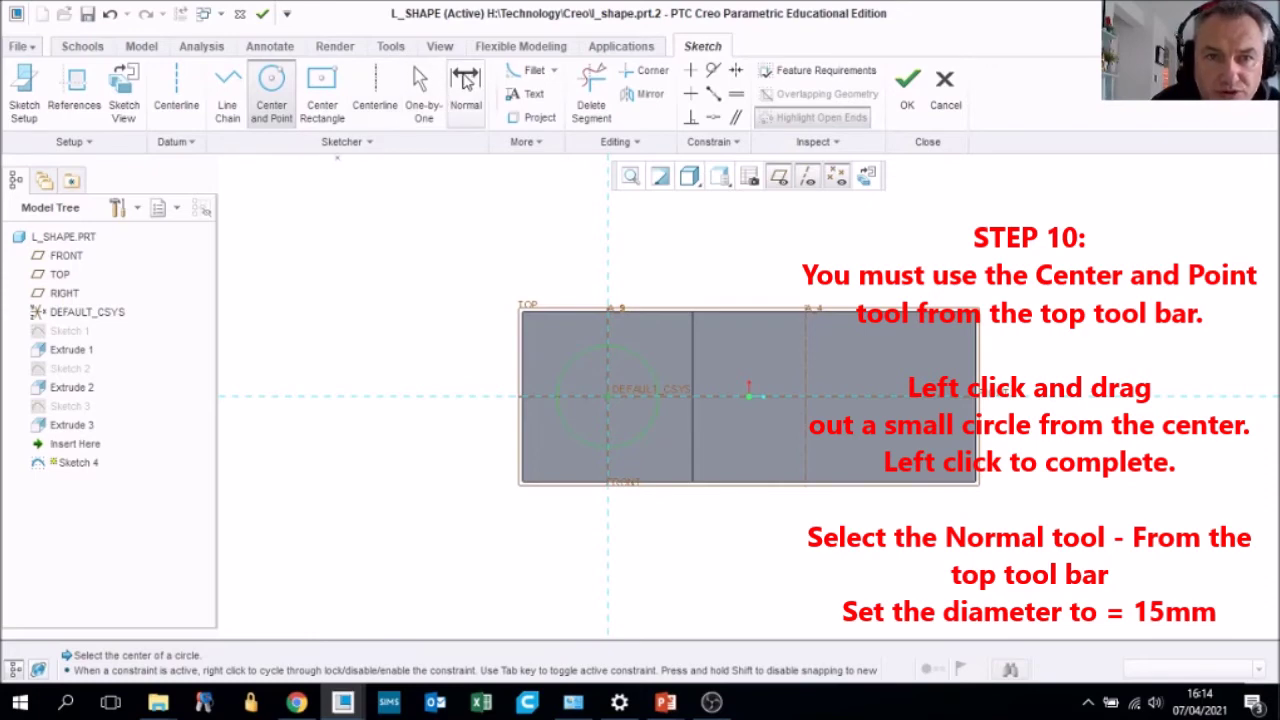
click(466, 82)
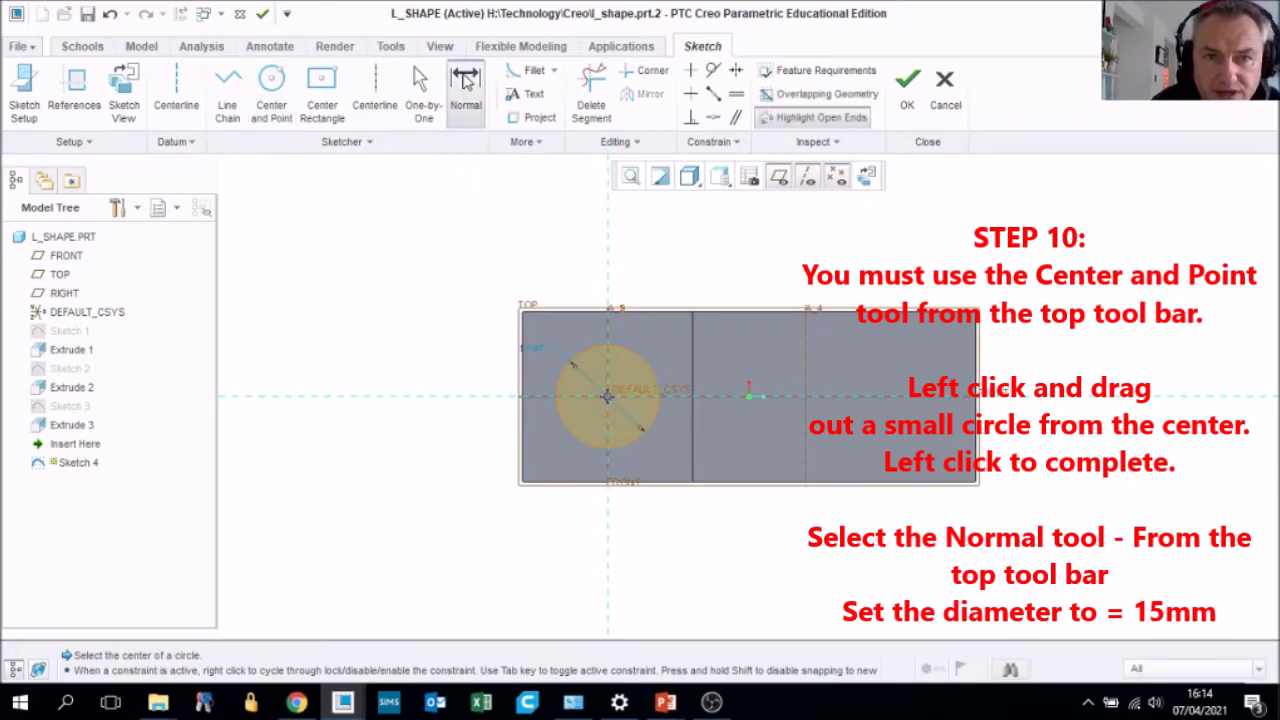
double_click(537, 347)
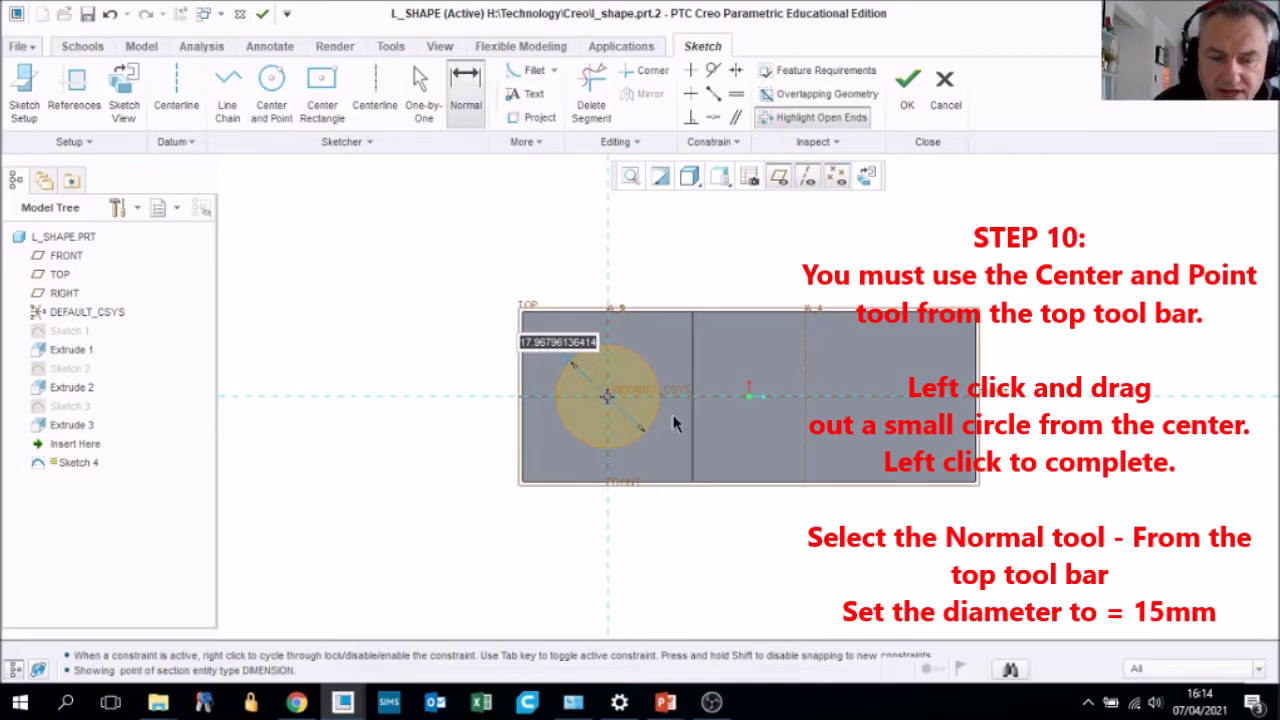
text(15)
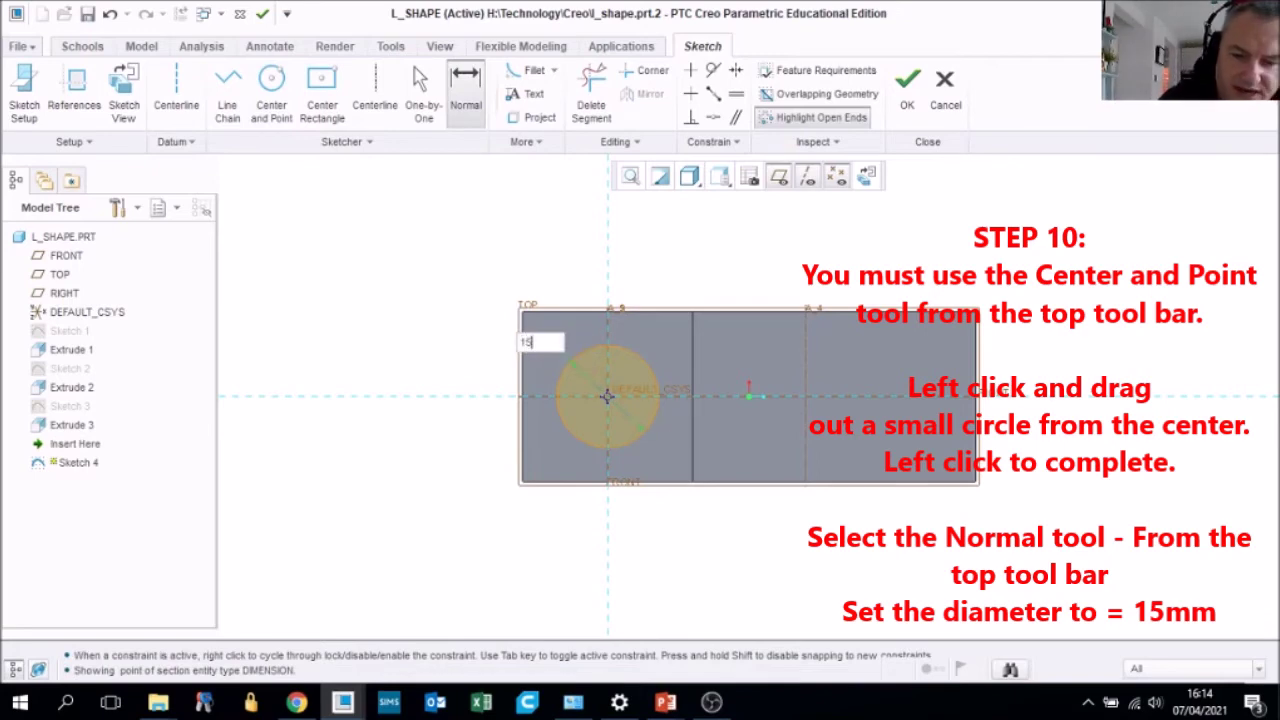
key(Return)
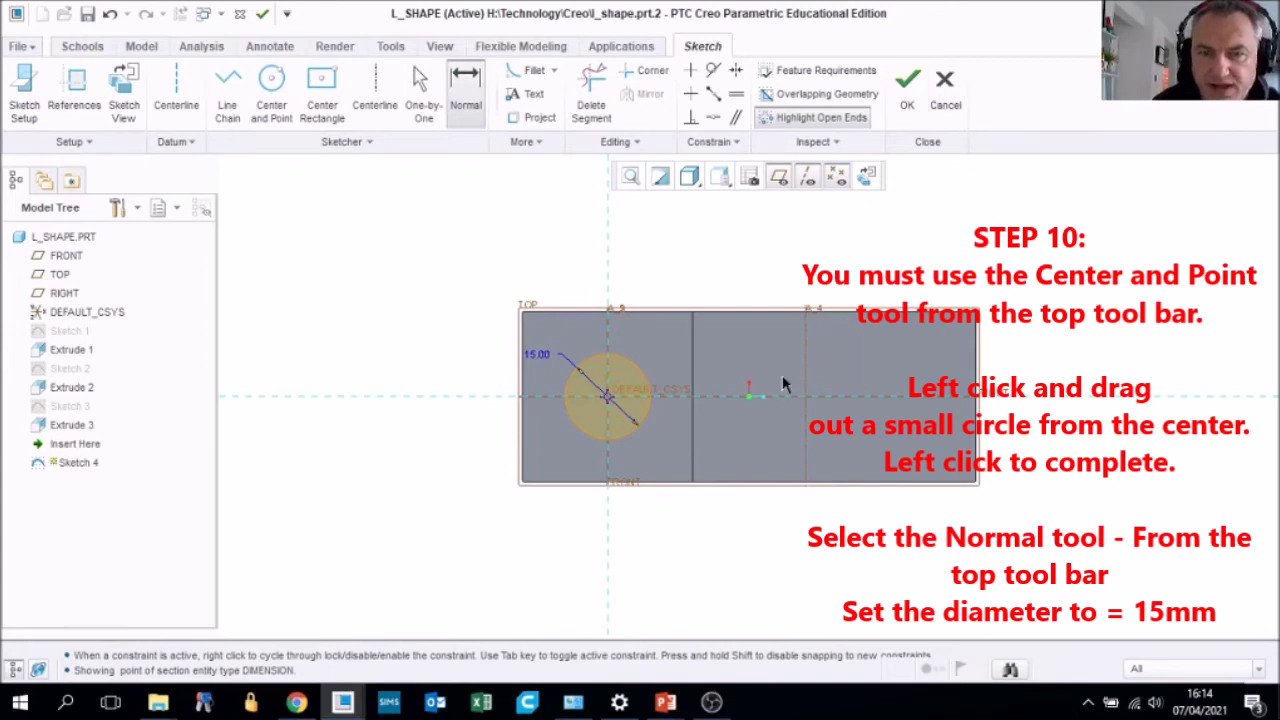
key(ctrl+d)
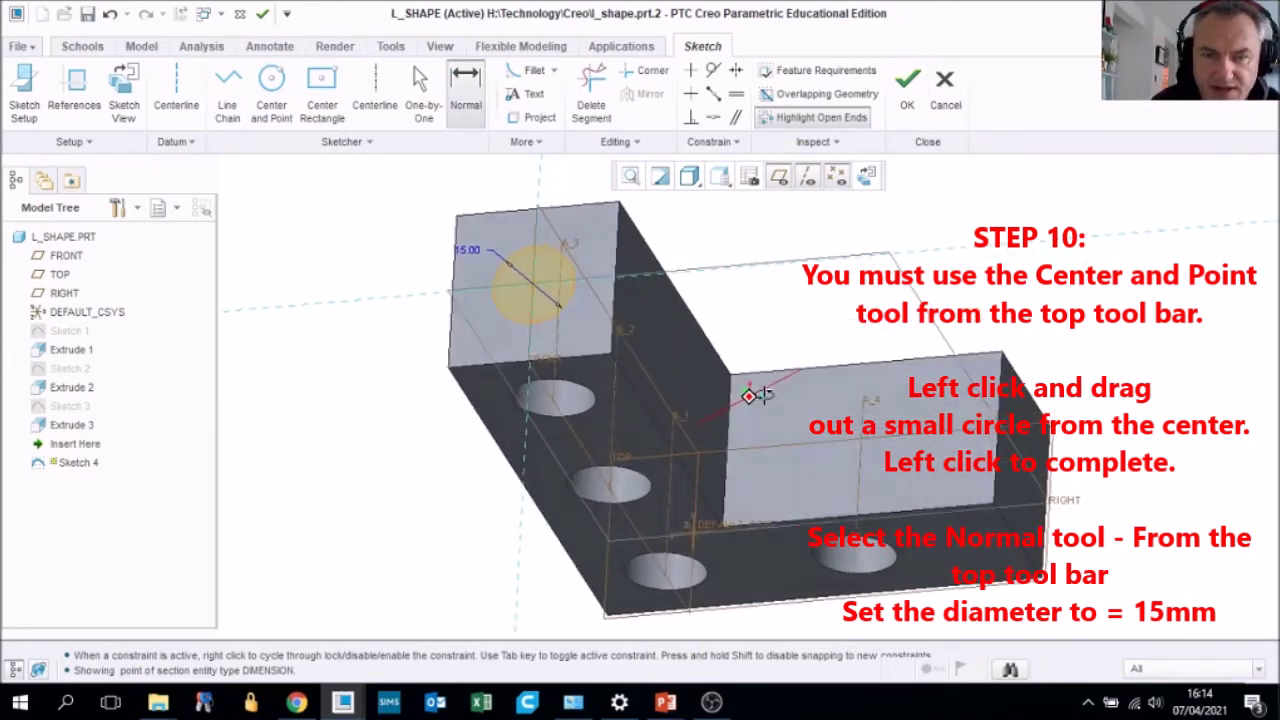
click(913, 88)
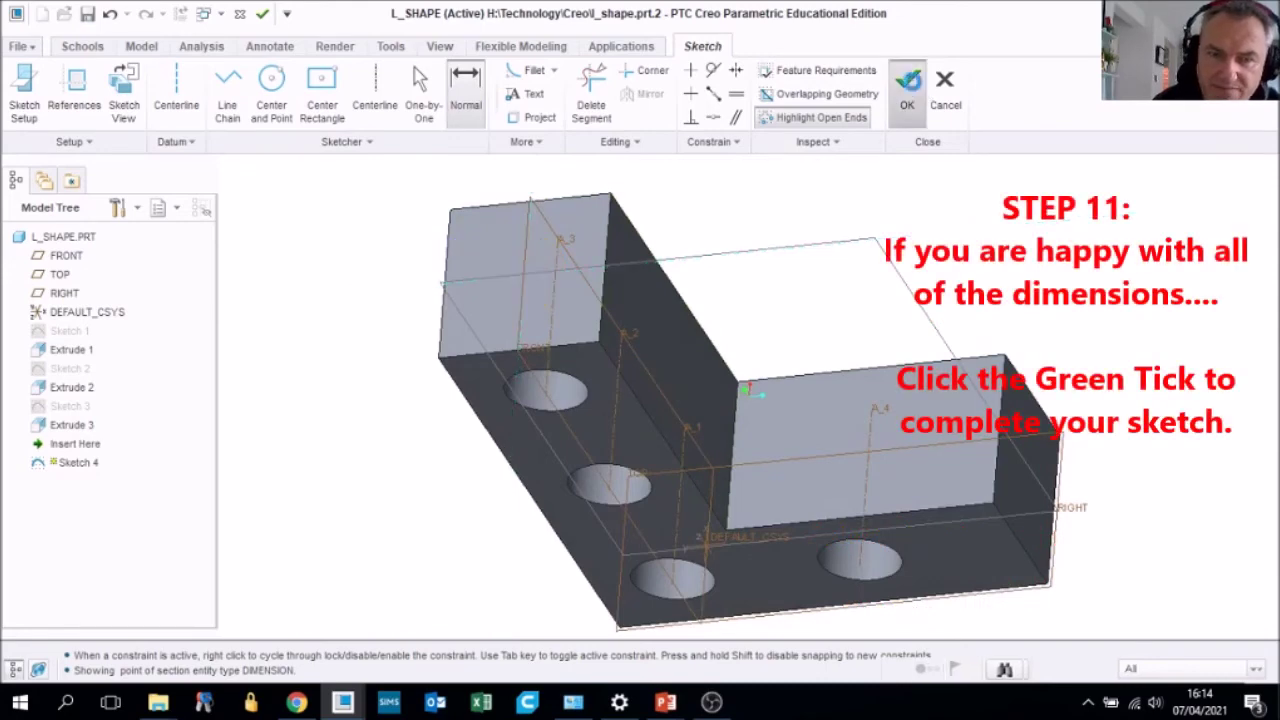
Extrude the 15 mm circle as a cut 100 mm deep down through the tall block
scroll(784, 405, down, 1)
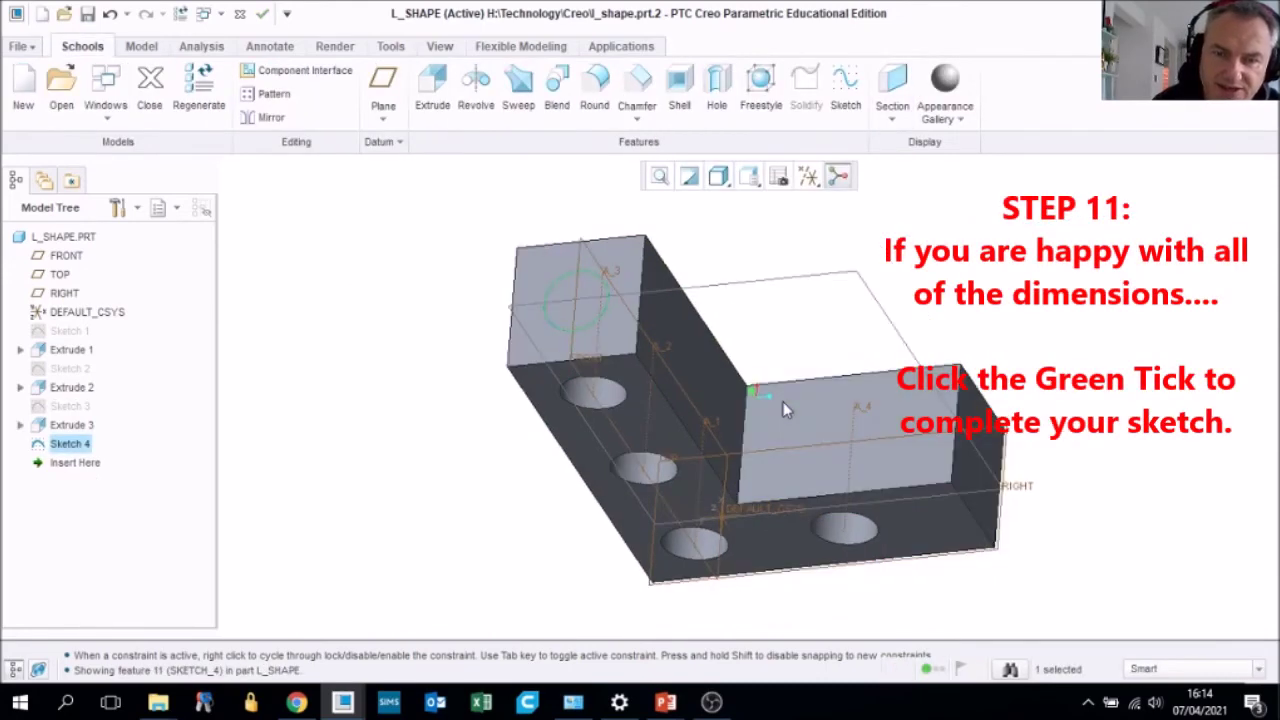
click(432, 85)
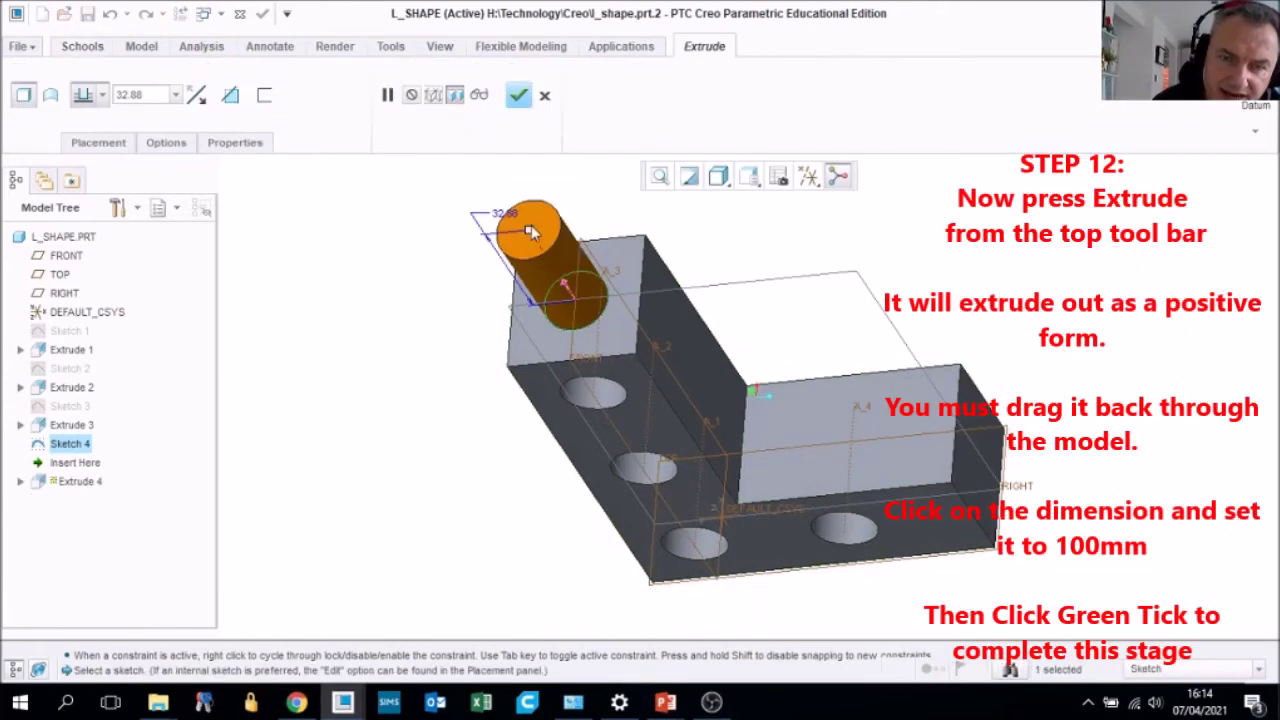
drag(529, 234, 676, 503)
mouse_move(766, 462)
middle_down()
mouse_move(758, 405)
mouse_move(758, 420)
middle_up()
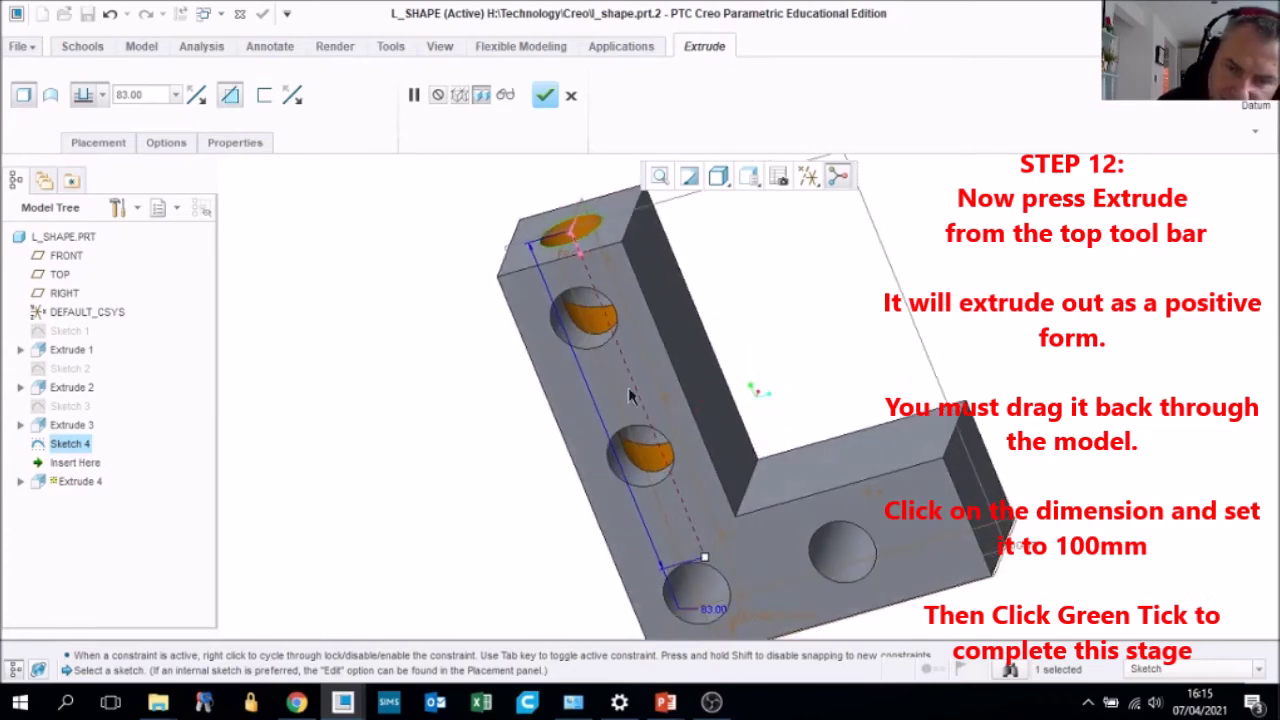
double_click(716, 611)
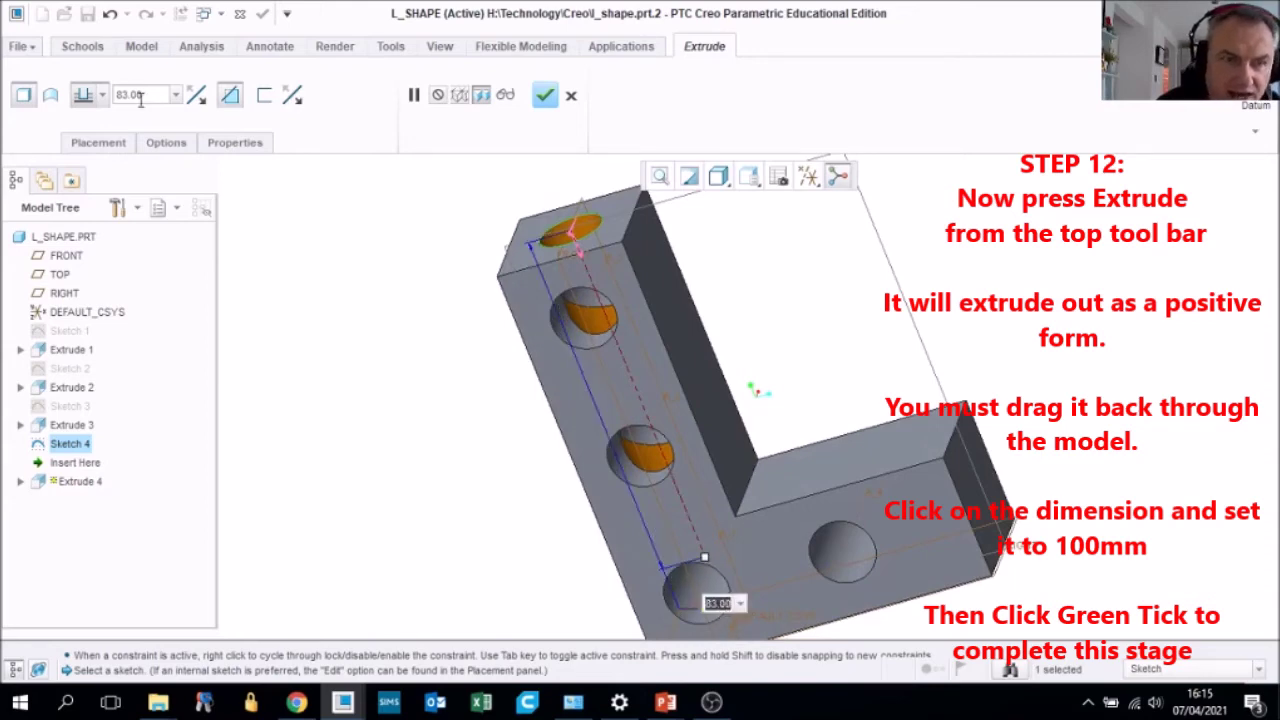
text(1)
key(Return)
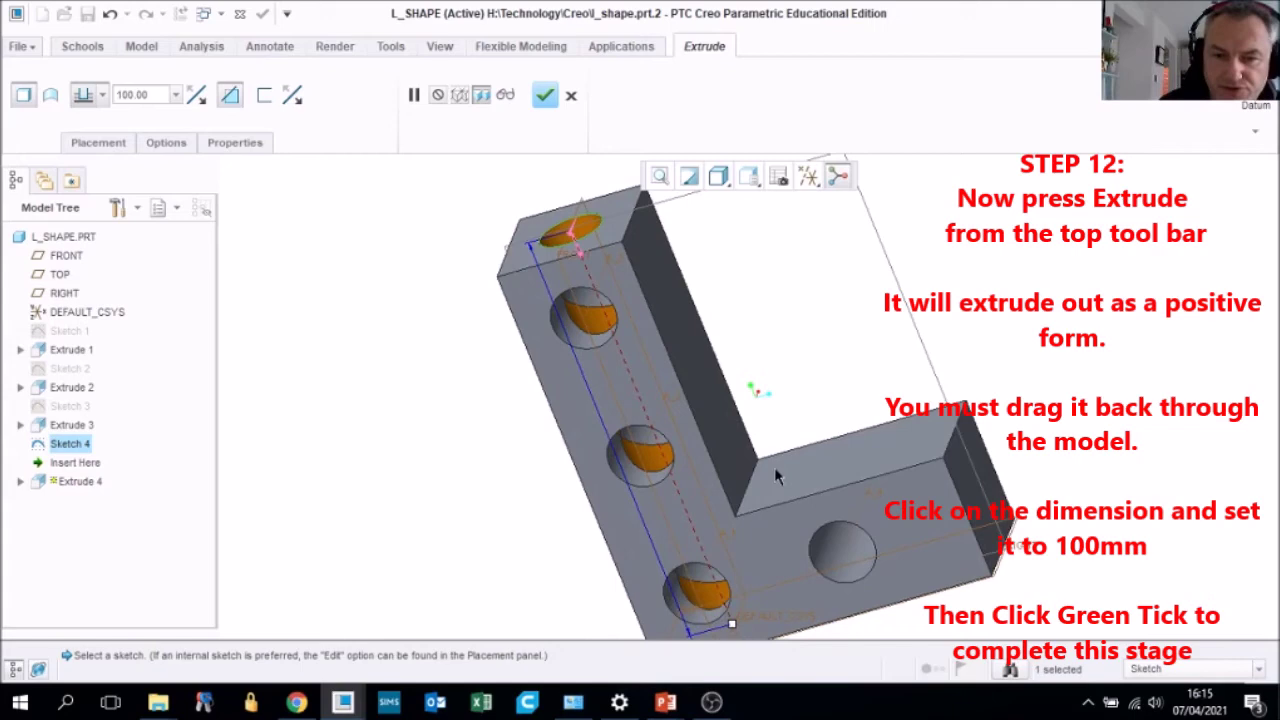
middle_drag(769, 548, 744, 483)
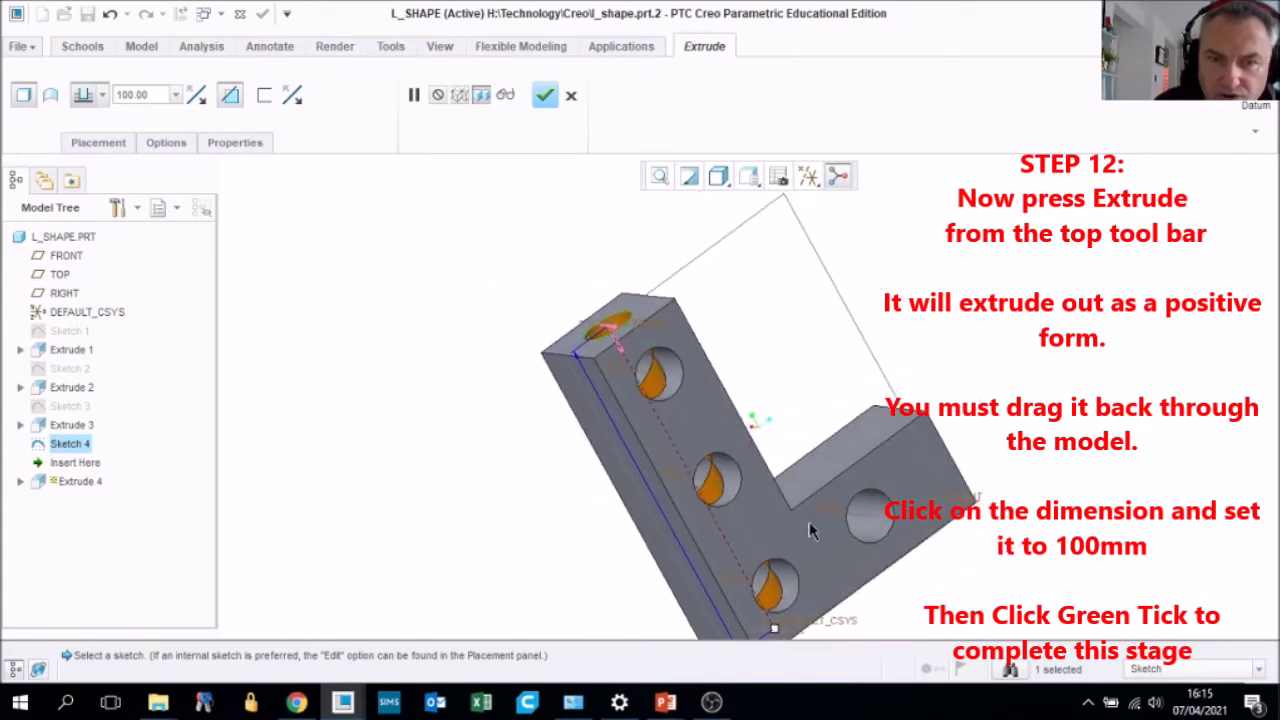
click(546, 96)
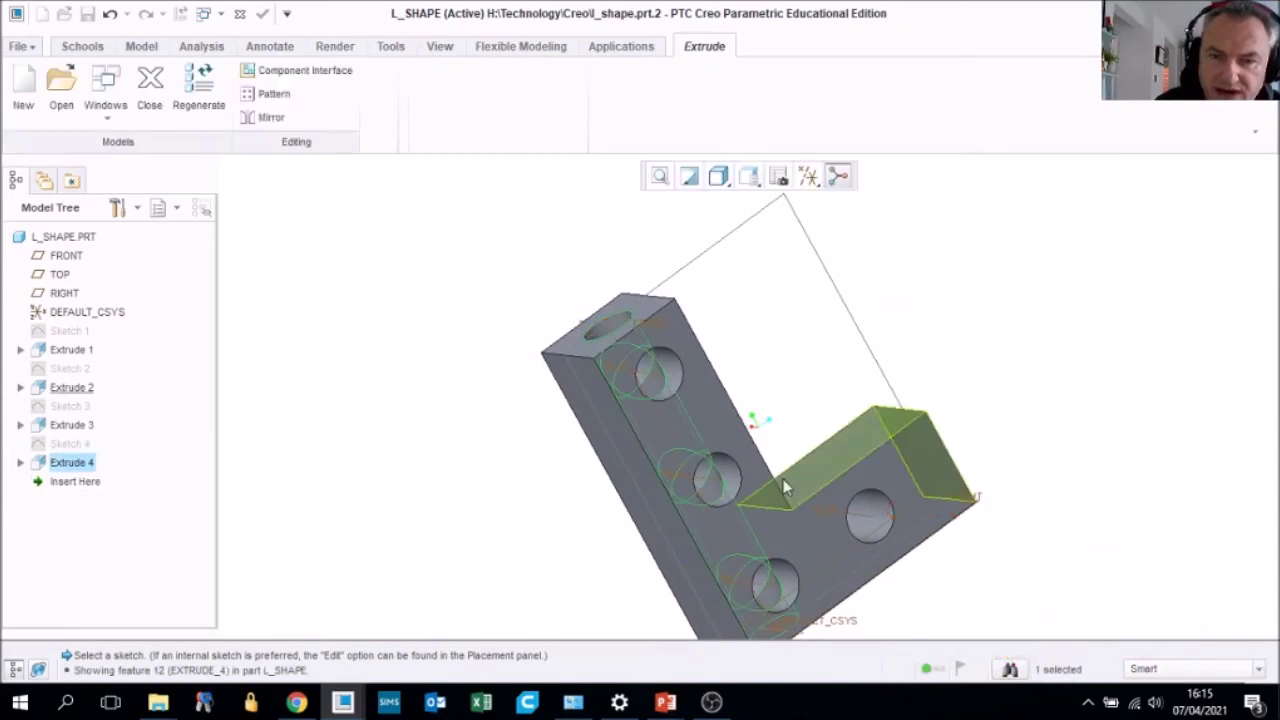
Select the lower block's bottom-right end face and open Sketch 5 on it
middle_drag(757, 484, 795, 531)
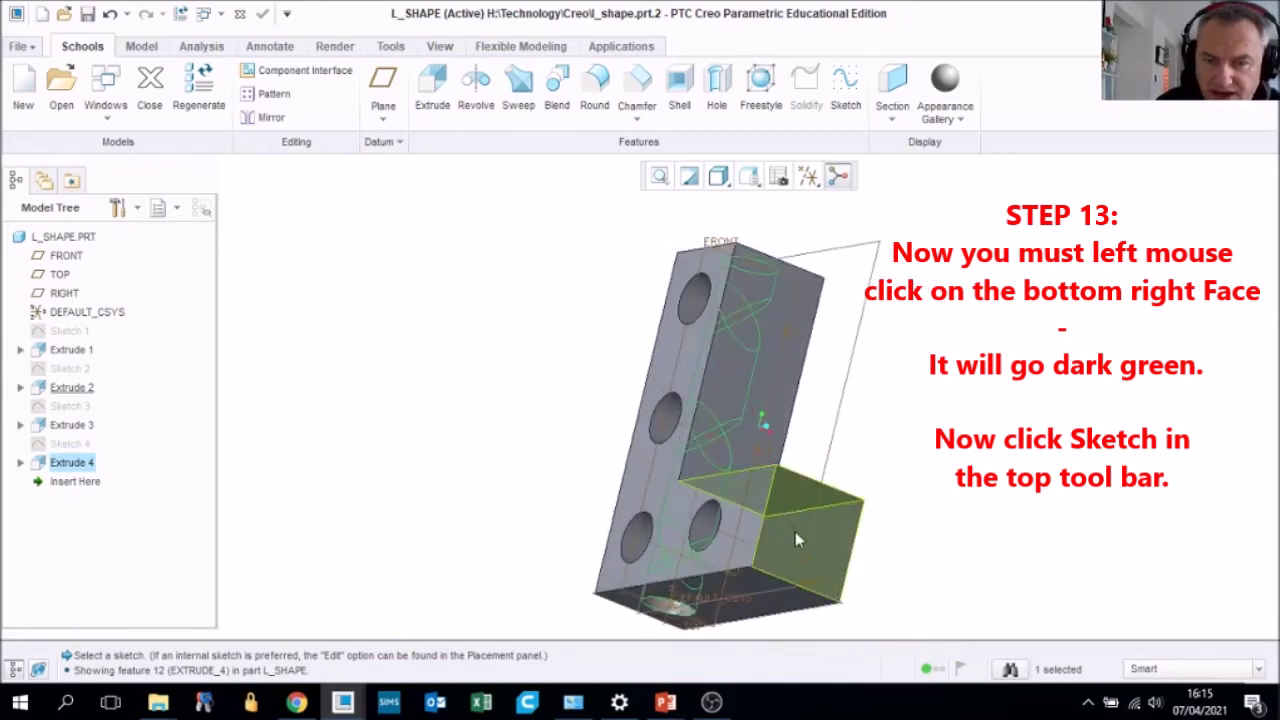
click(826, 531)
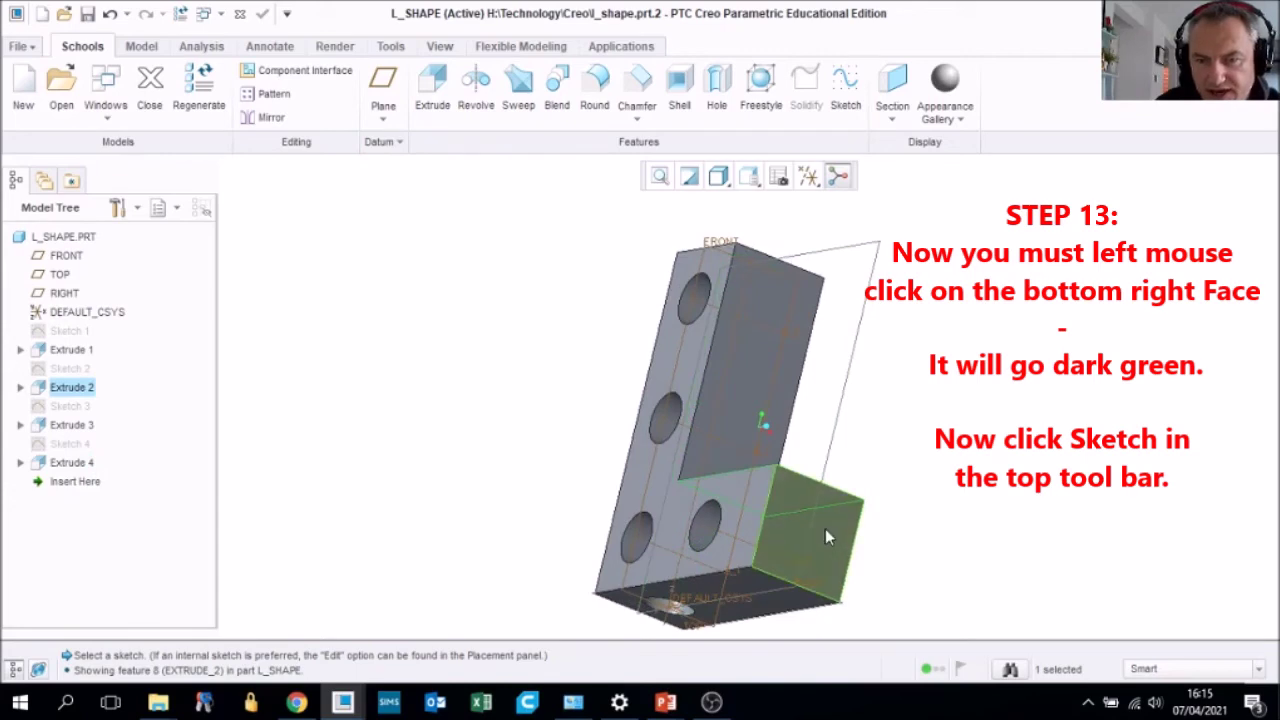
click(826, 531)
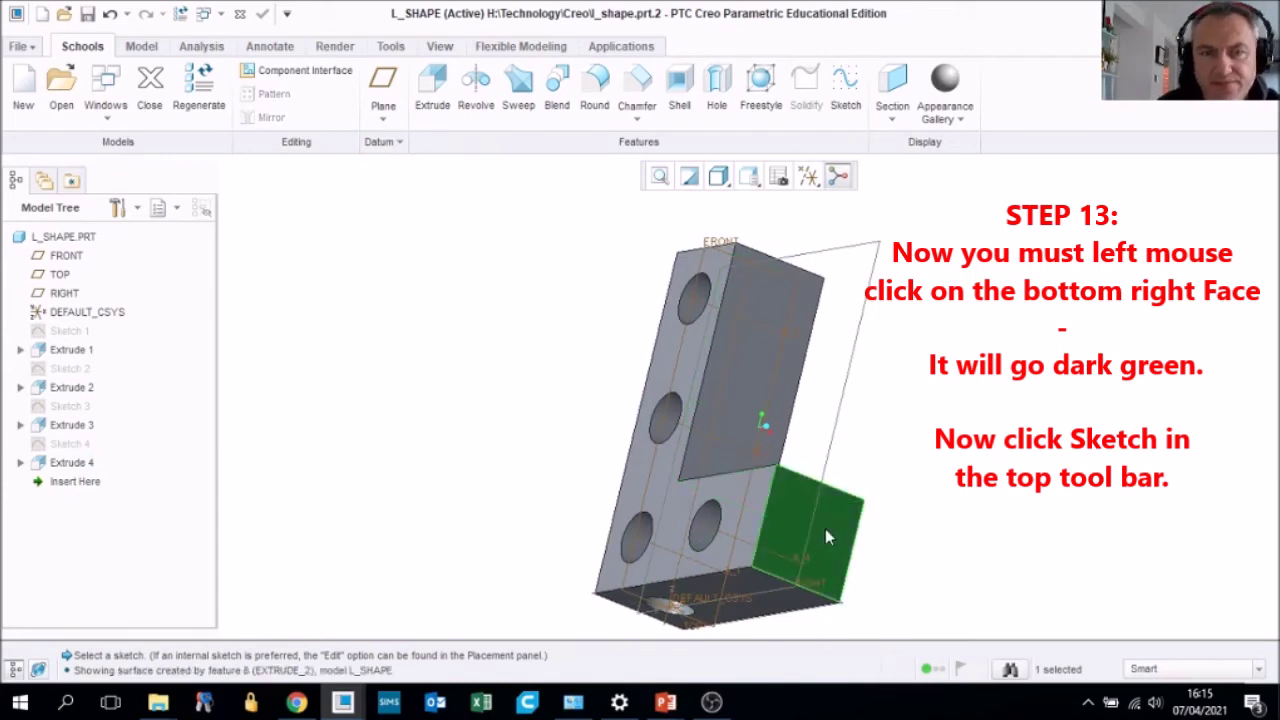
click(846, 88)
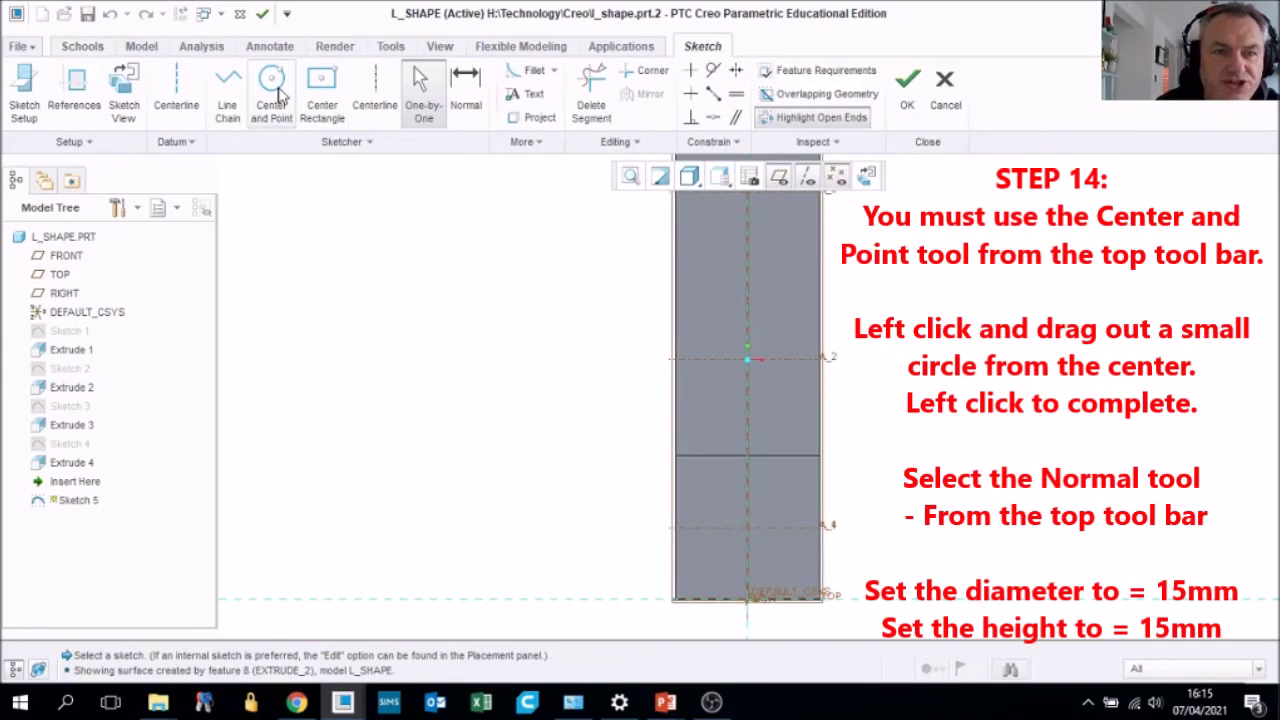
Turn the sketch plane to face the screen and draw a centre-point circle on the centreline
click(272, 88)
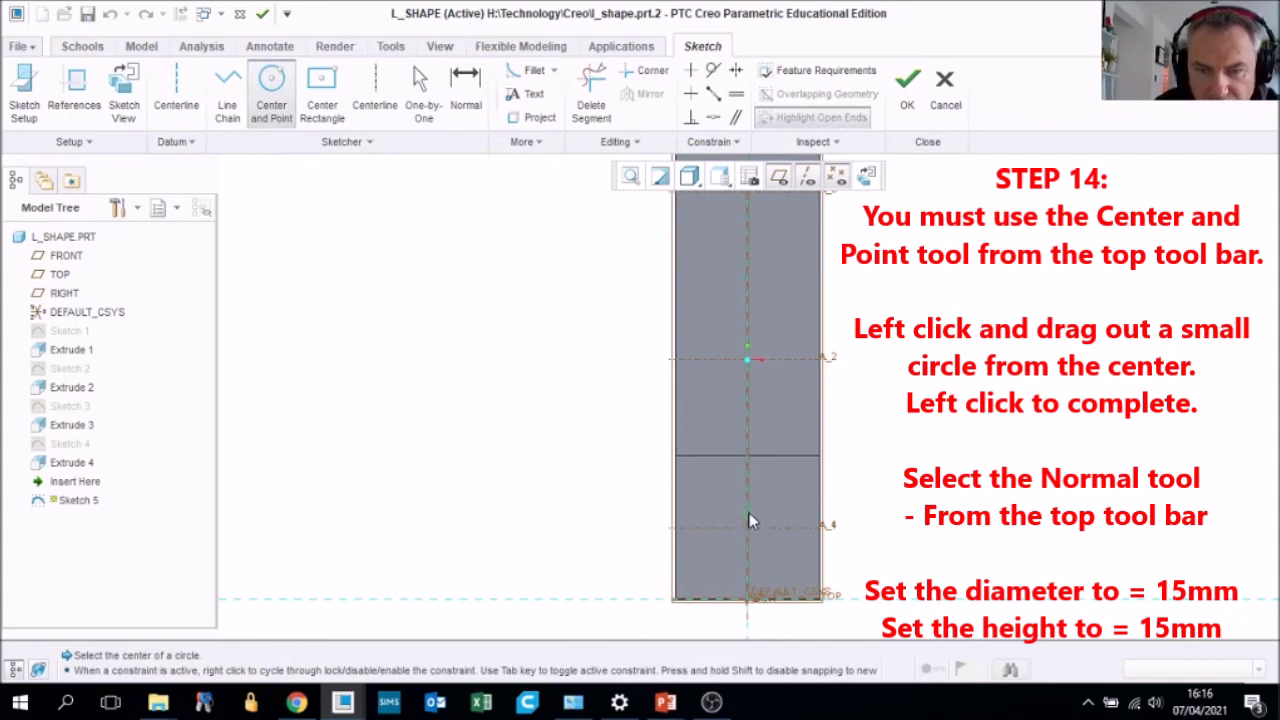
mouse_move(751, 517)
middle_down()
mouse_move(720, 485)
mouse_move(755, 510)
middle_up()
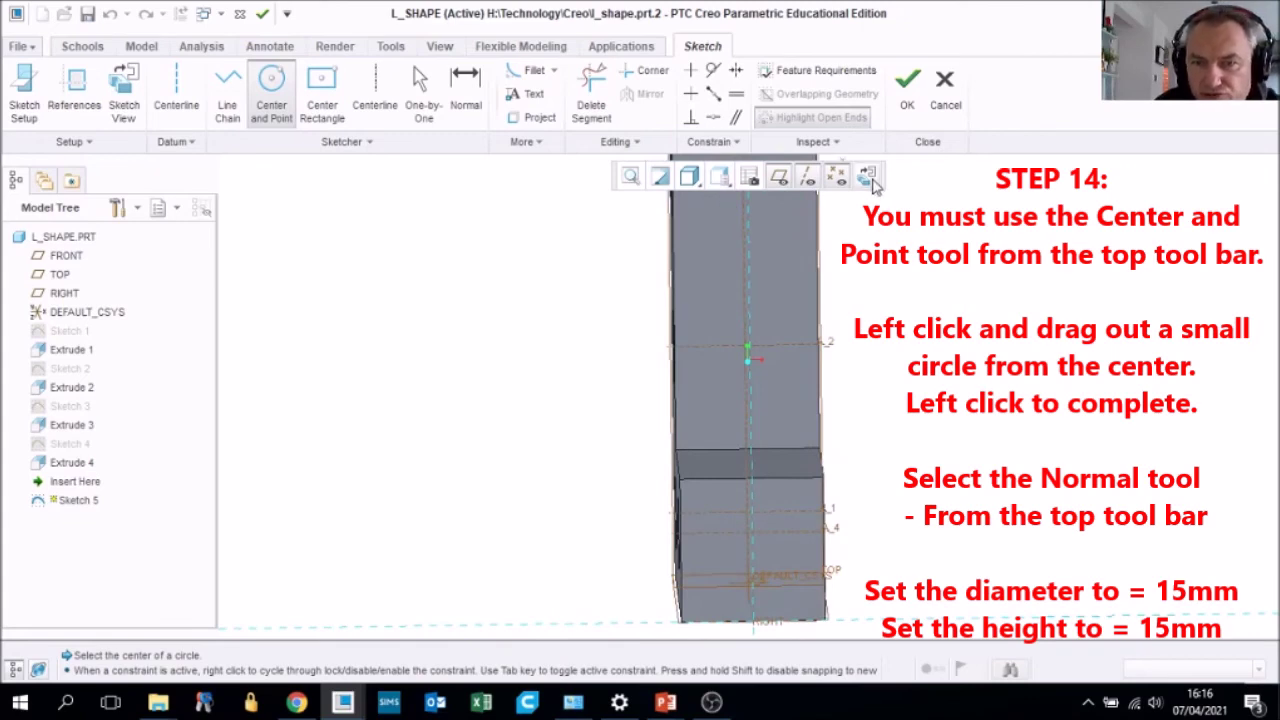
click(866, 176)
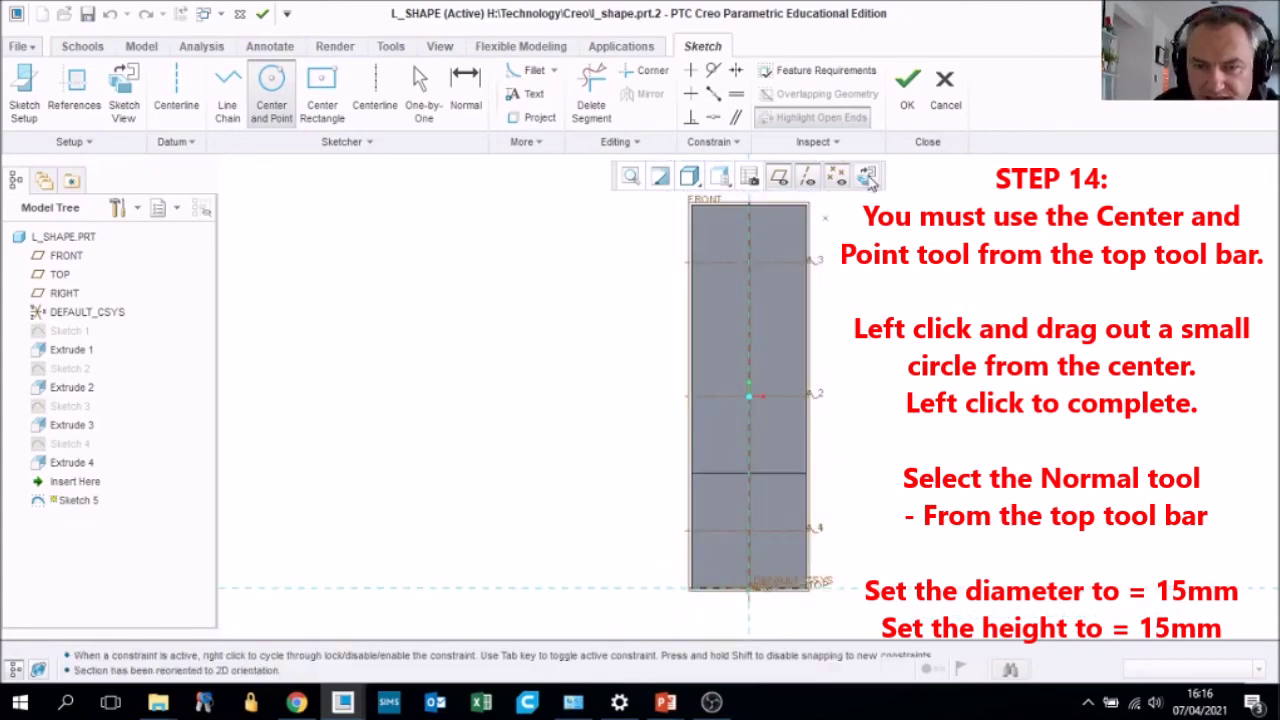
click(271, 92)
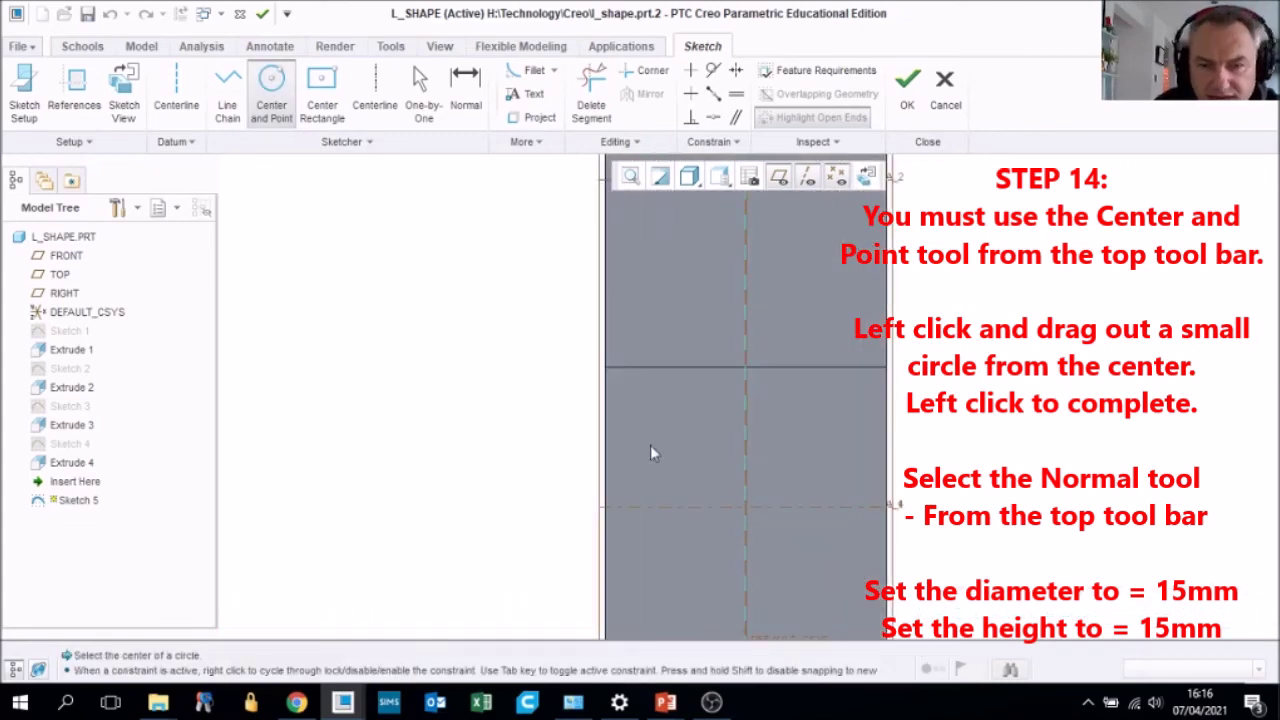
click(745, 478)
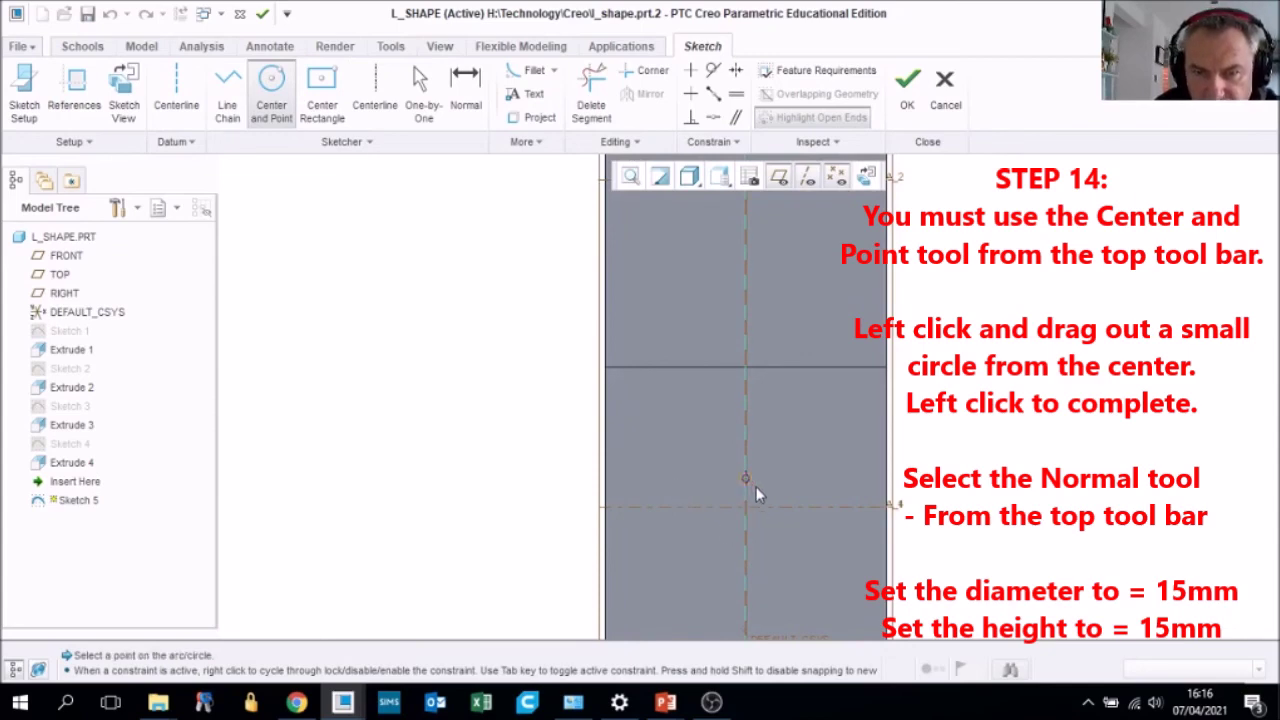
click(800, 541)
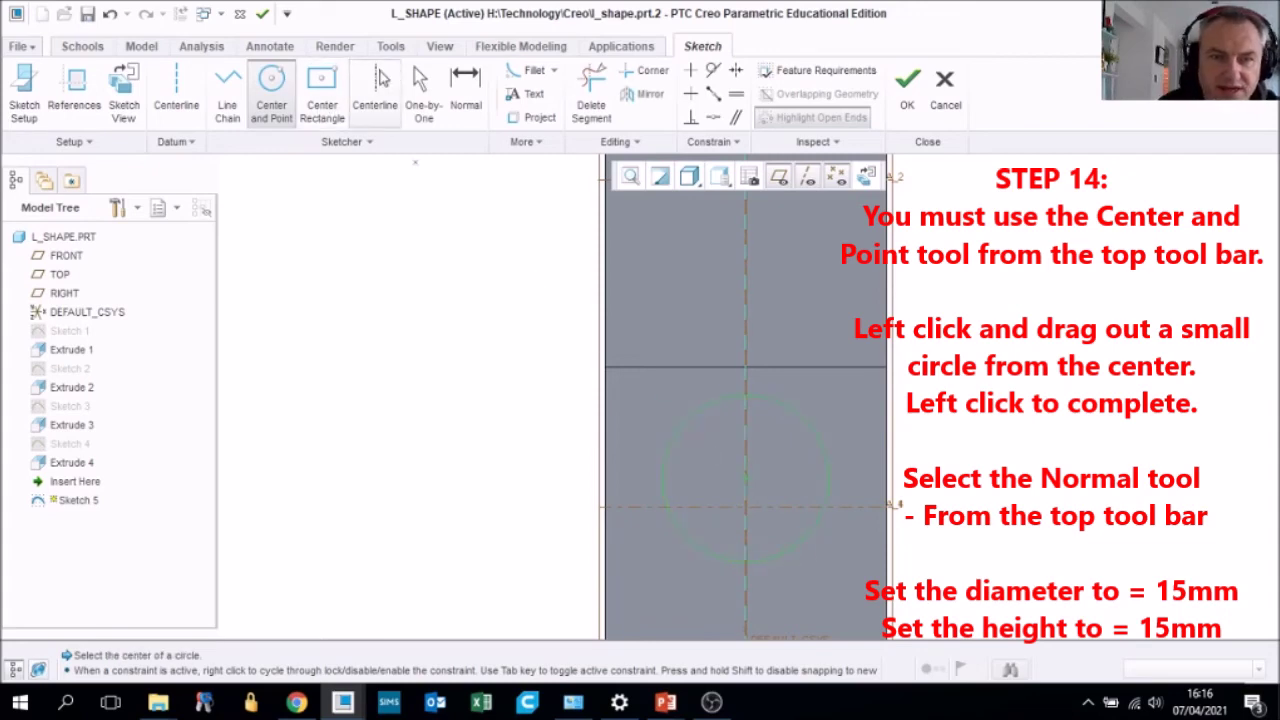
Dimension the circle to 15 mm diameter and 15 mm height, then finish Sketch 5
click(468, 86)
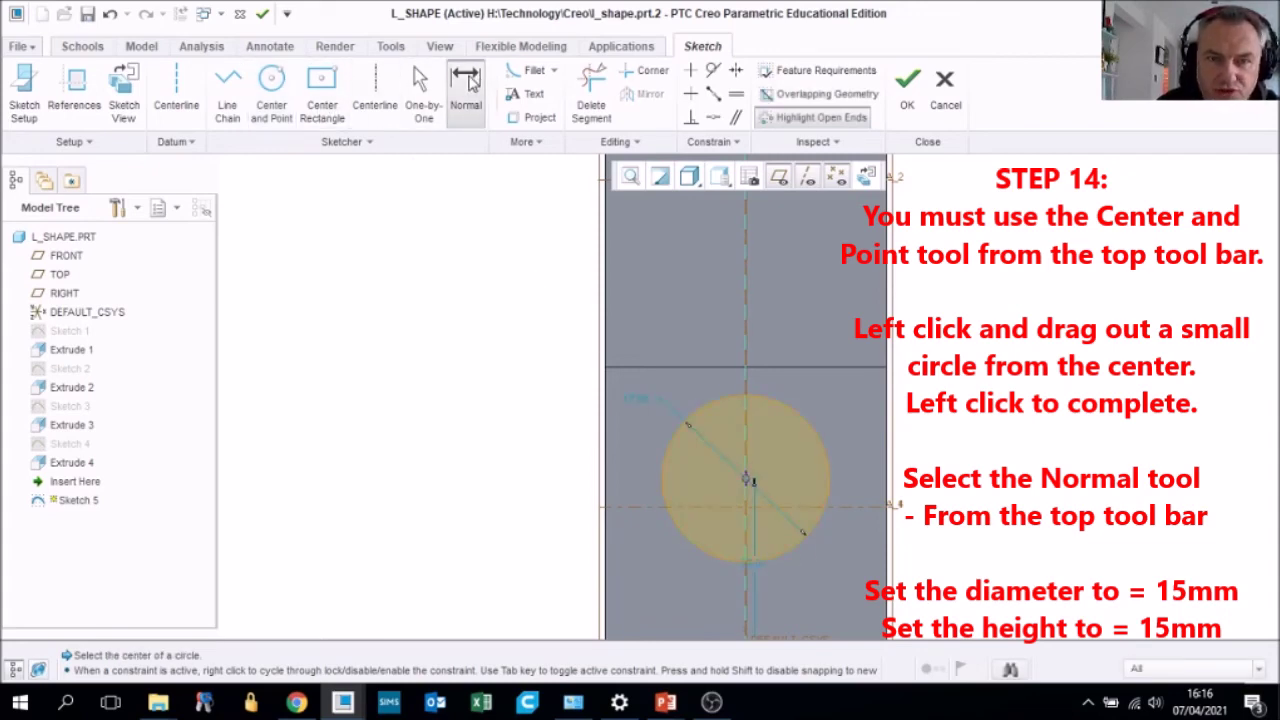
middle_click(642, 404)
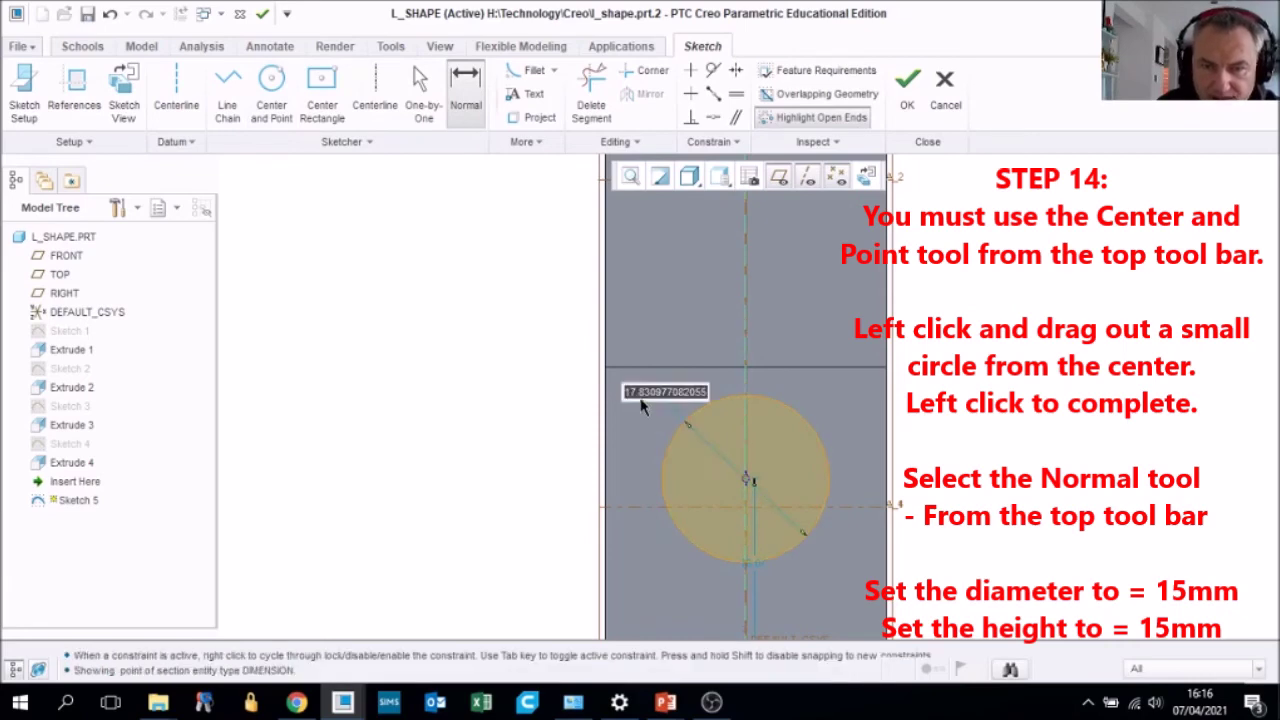
text(15)
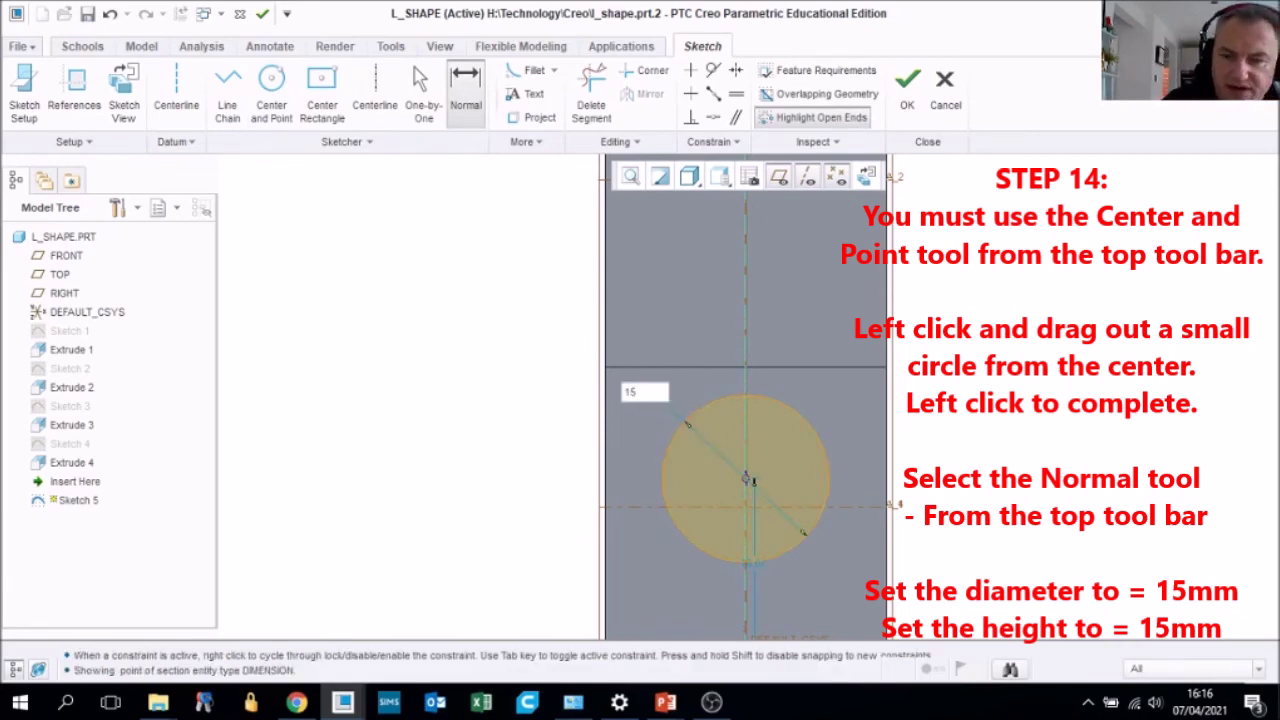
key(Return)
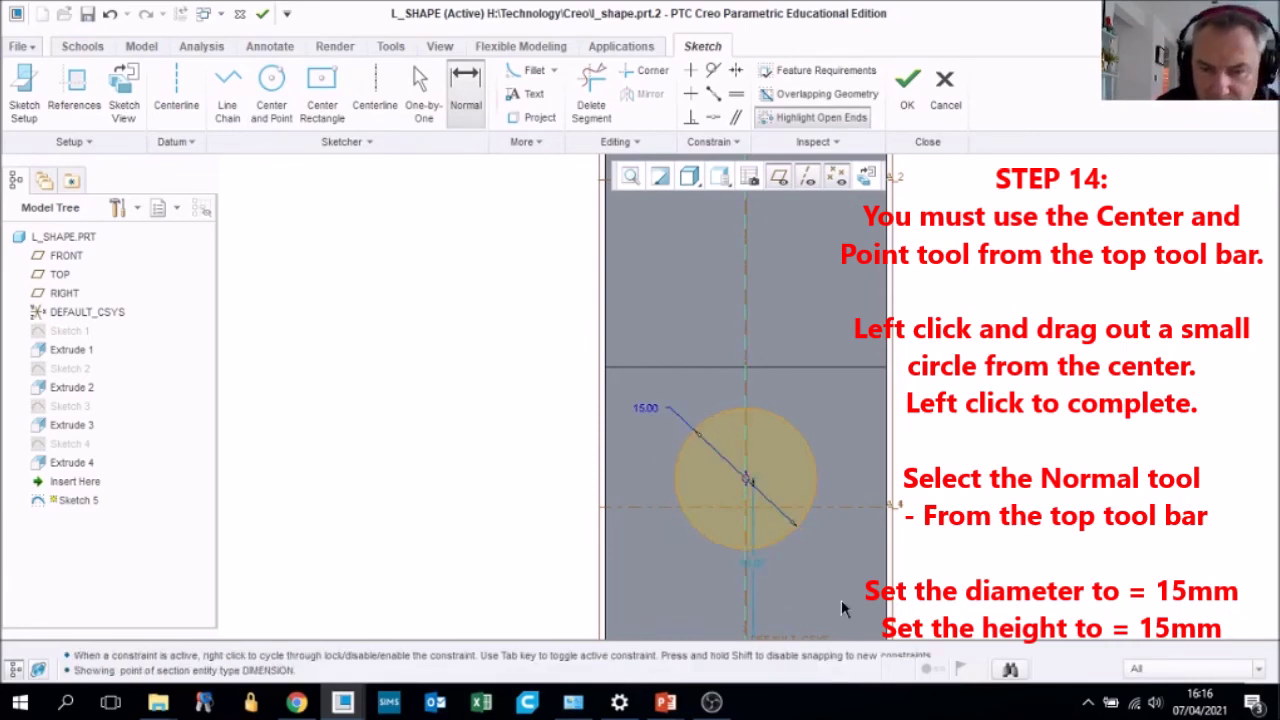
double_click(759, 566)
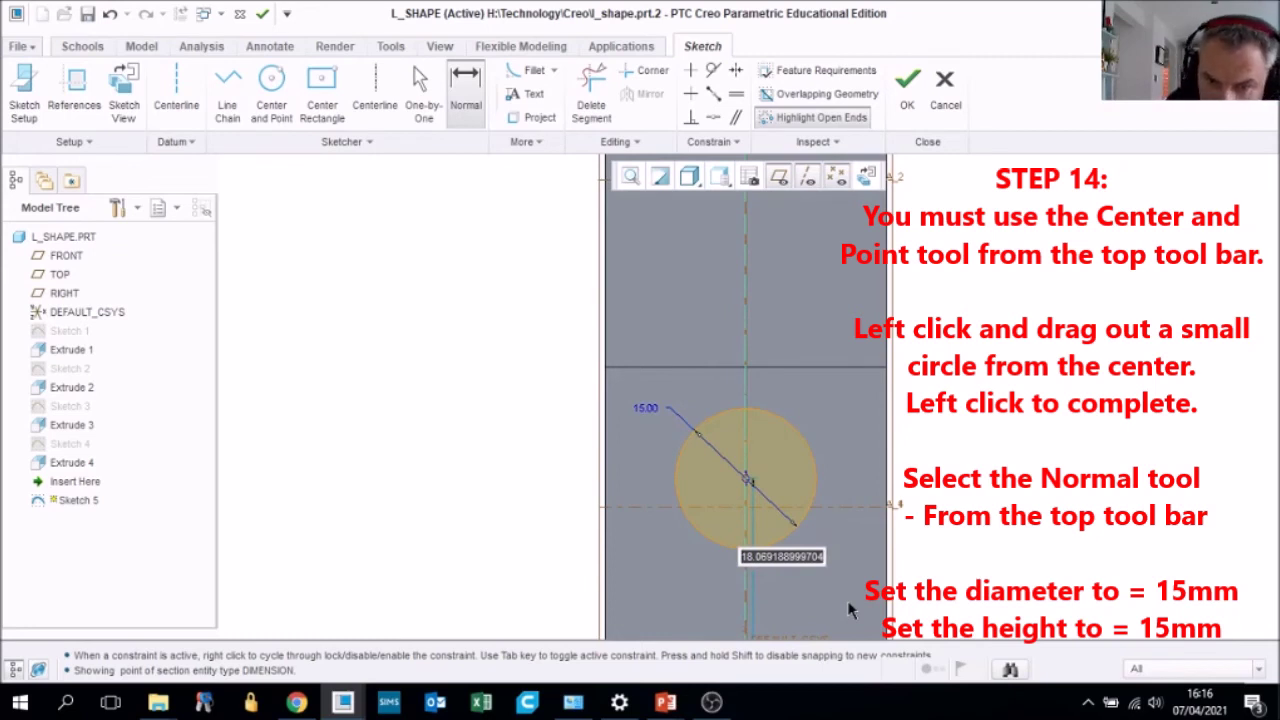
text(1)
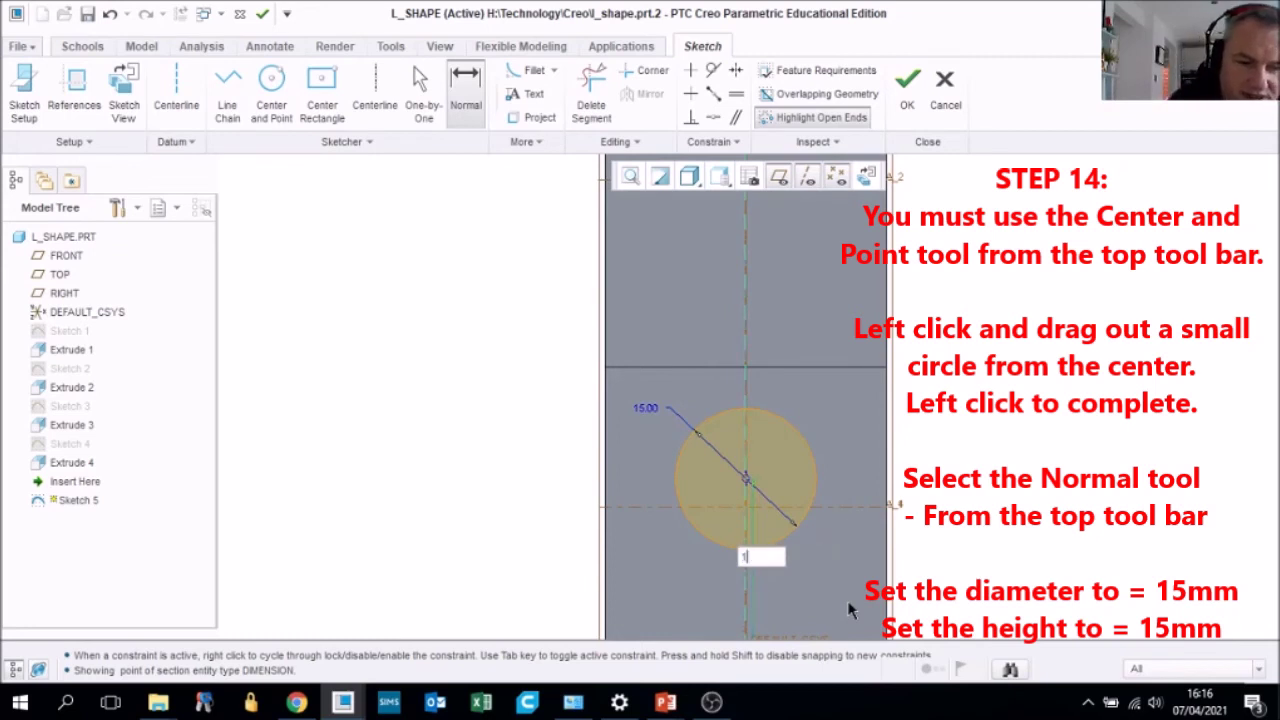
text(5)
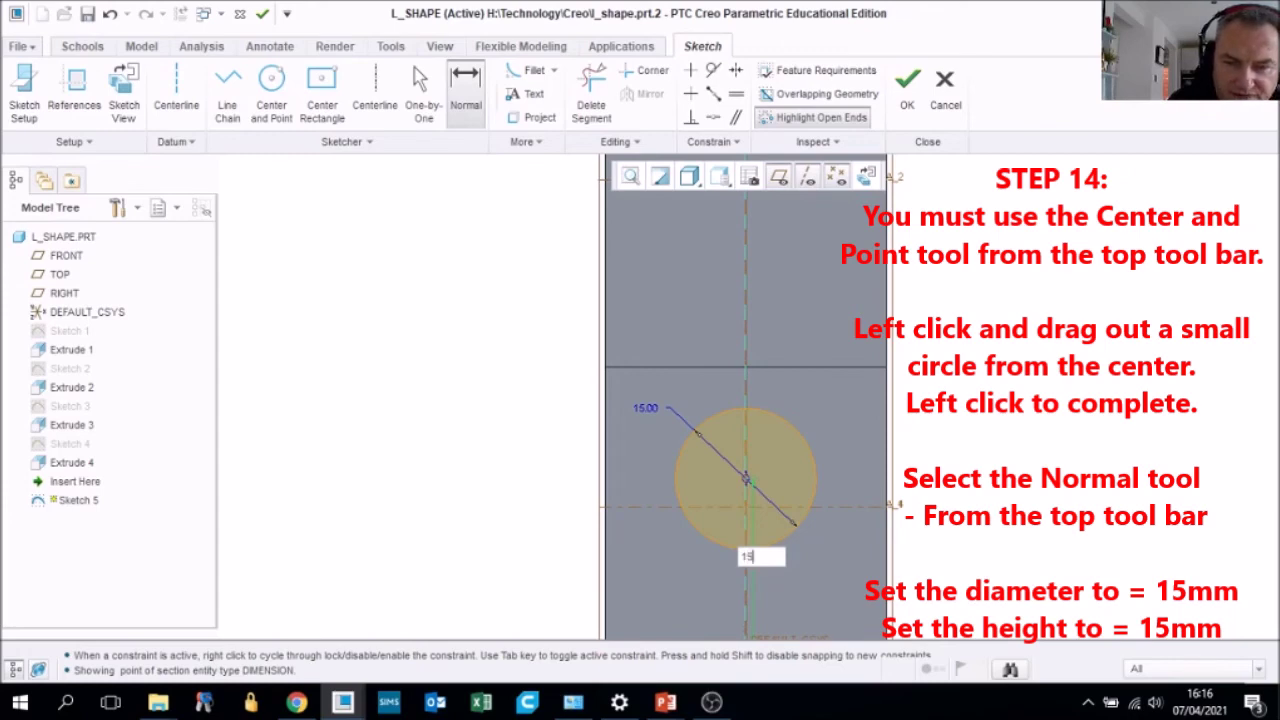
key(Return)
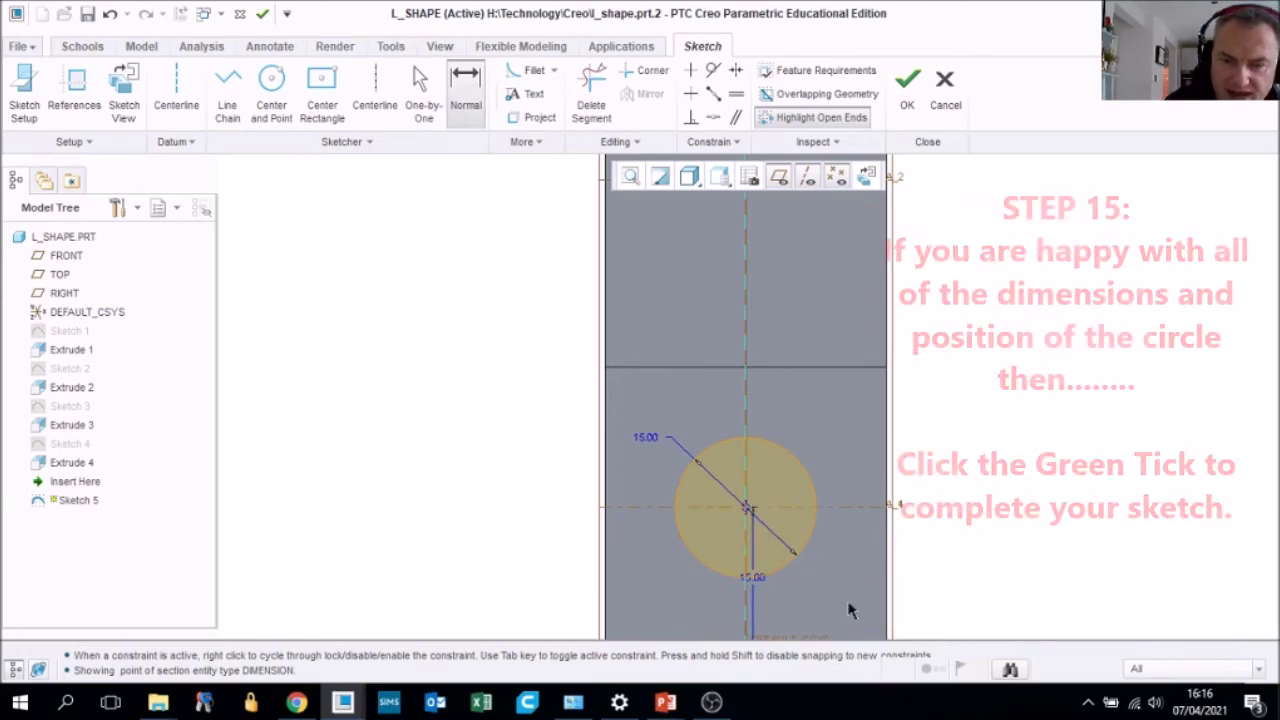
click(907, 90)
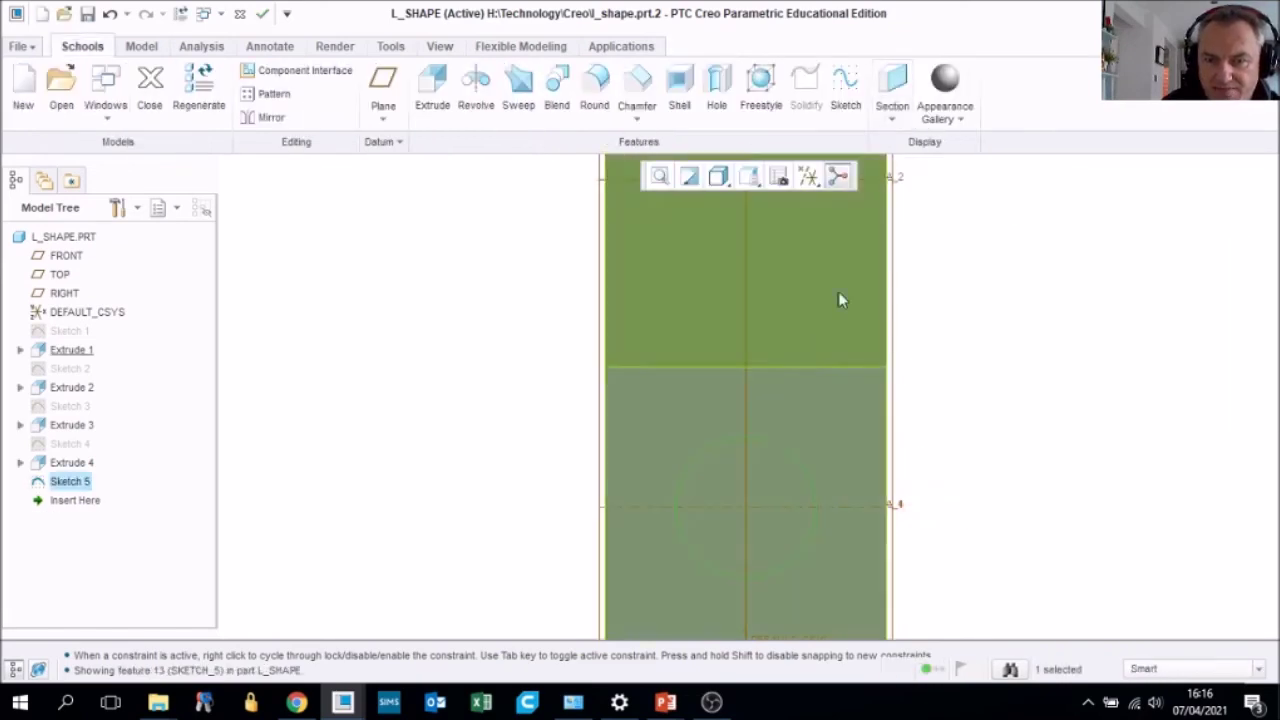
Extrude the end-face circle as a material-removing cut 80 mm deep into the lower leg
mouse_move(817, 428)
middle_down()
mouse_move(845, 423)
mouse_move(680, 260)
middle_up()
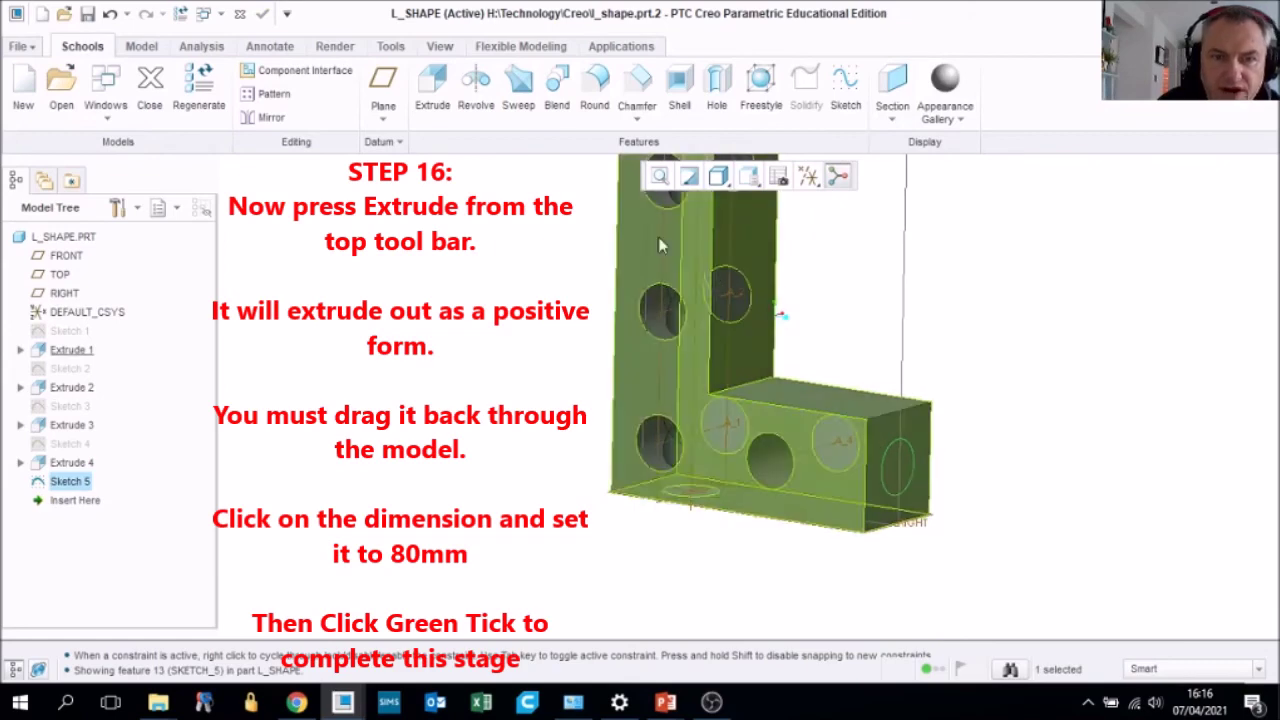
click(432, 88)
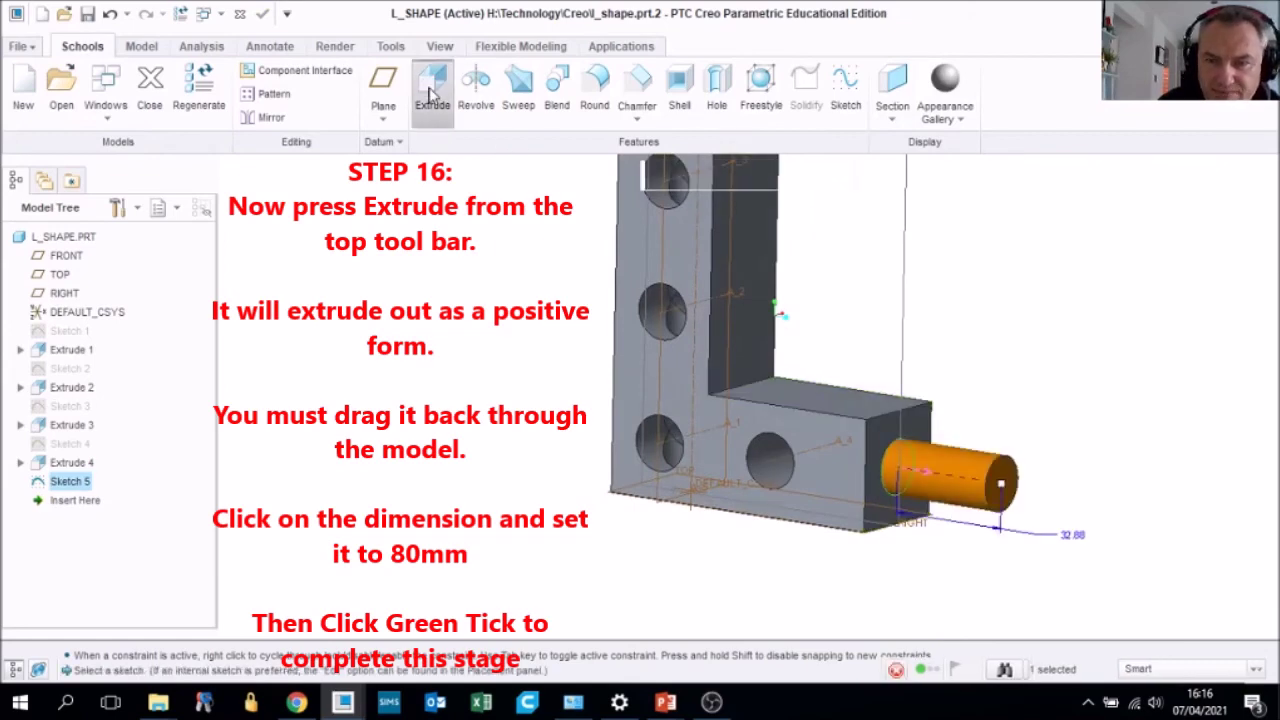
drag(1003, 487, 671, 449)
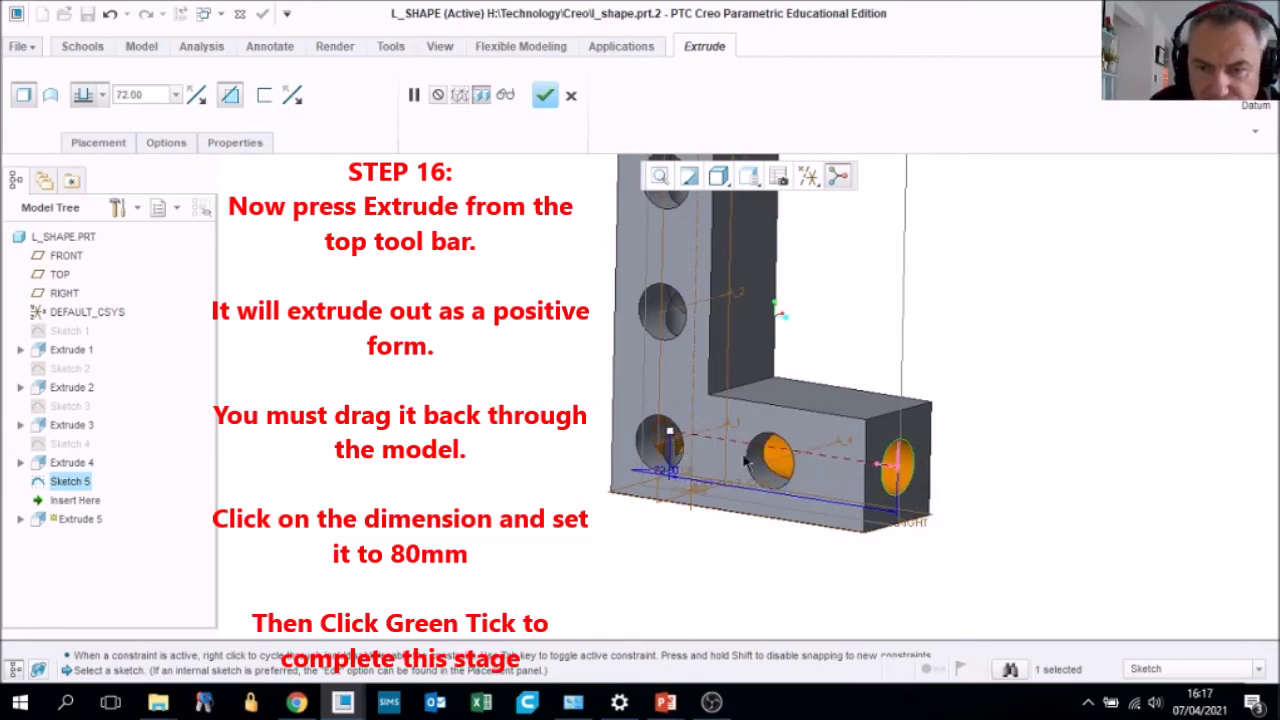
click(231, 95)
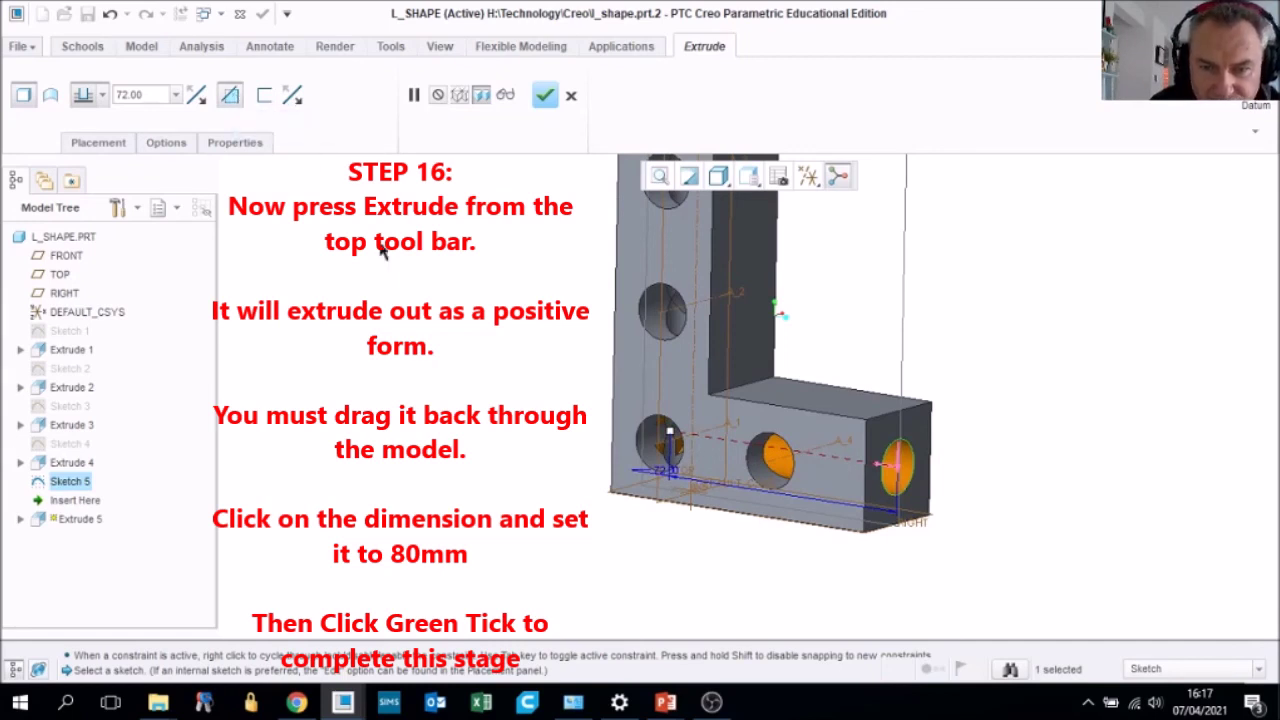
double_click(667, 470)
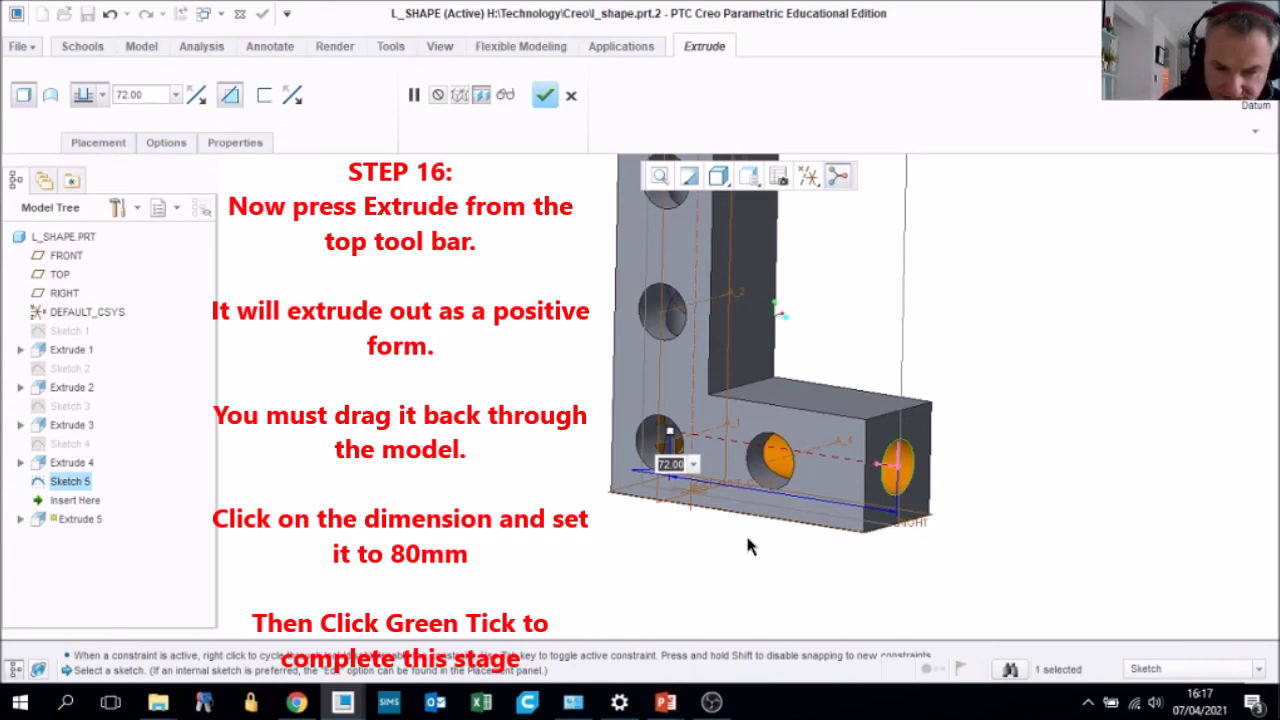
text(80)
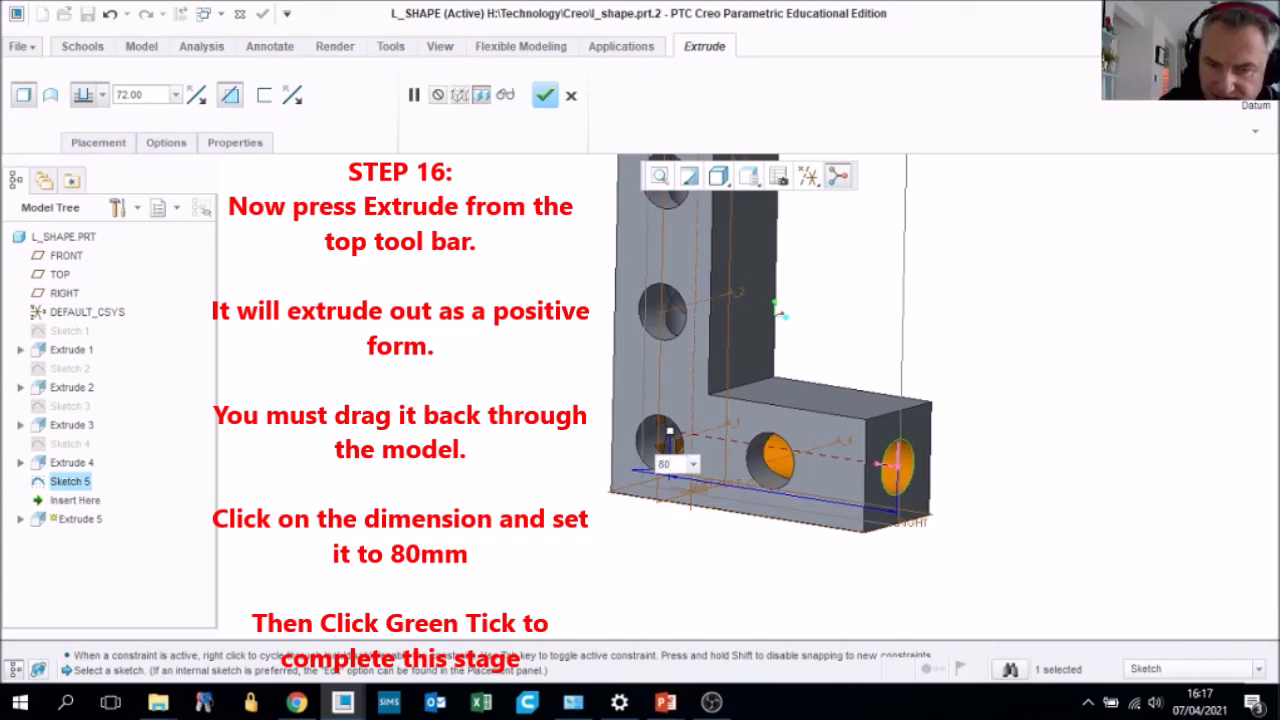
key(Return)
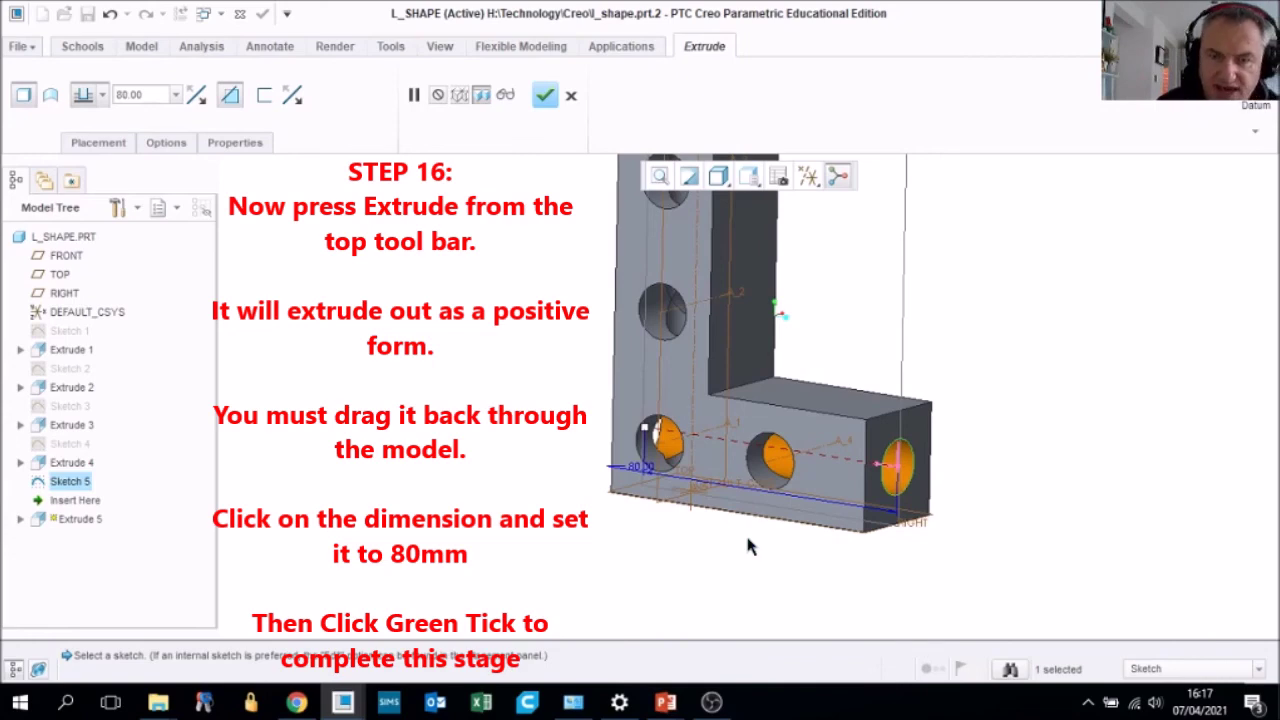
mouse_move(793, 430)
middle_down()
mouse_move(871, 449)
mouse_move(809, 430)
mouse_move(811, 443)
middle_up()
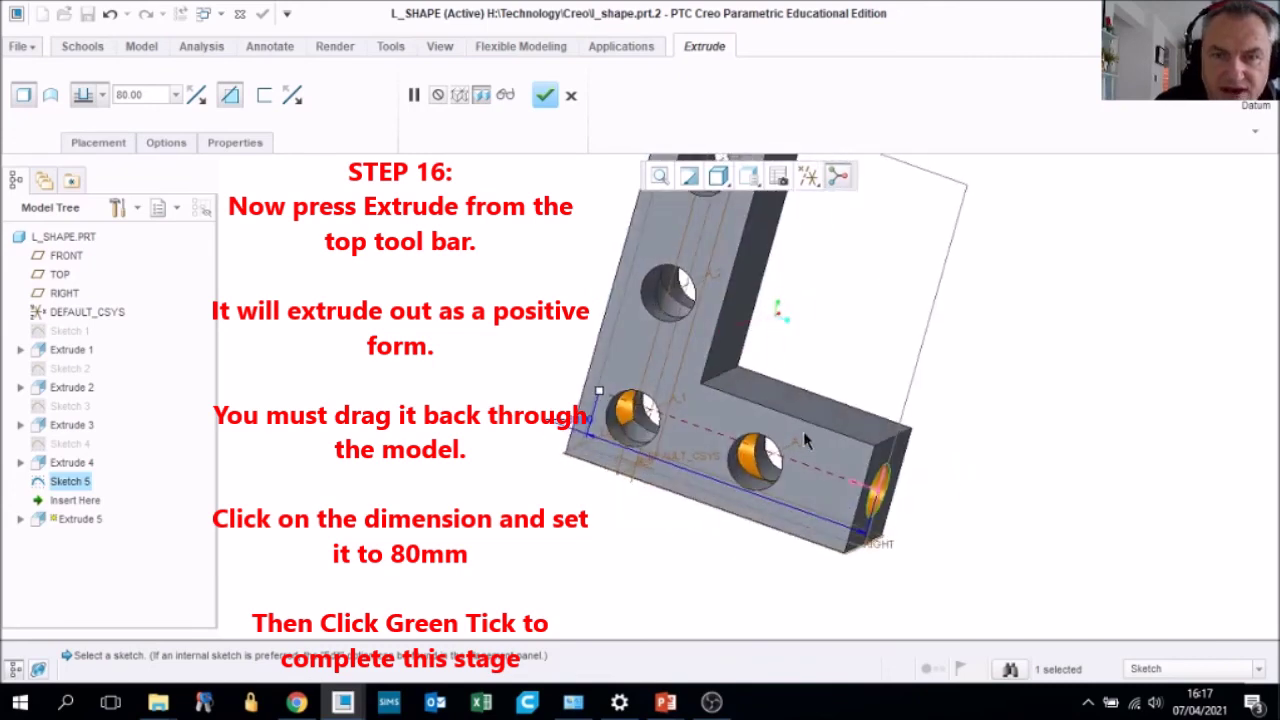
click(546, 95)
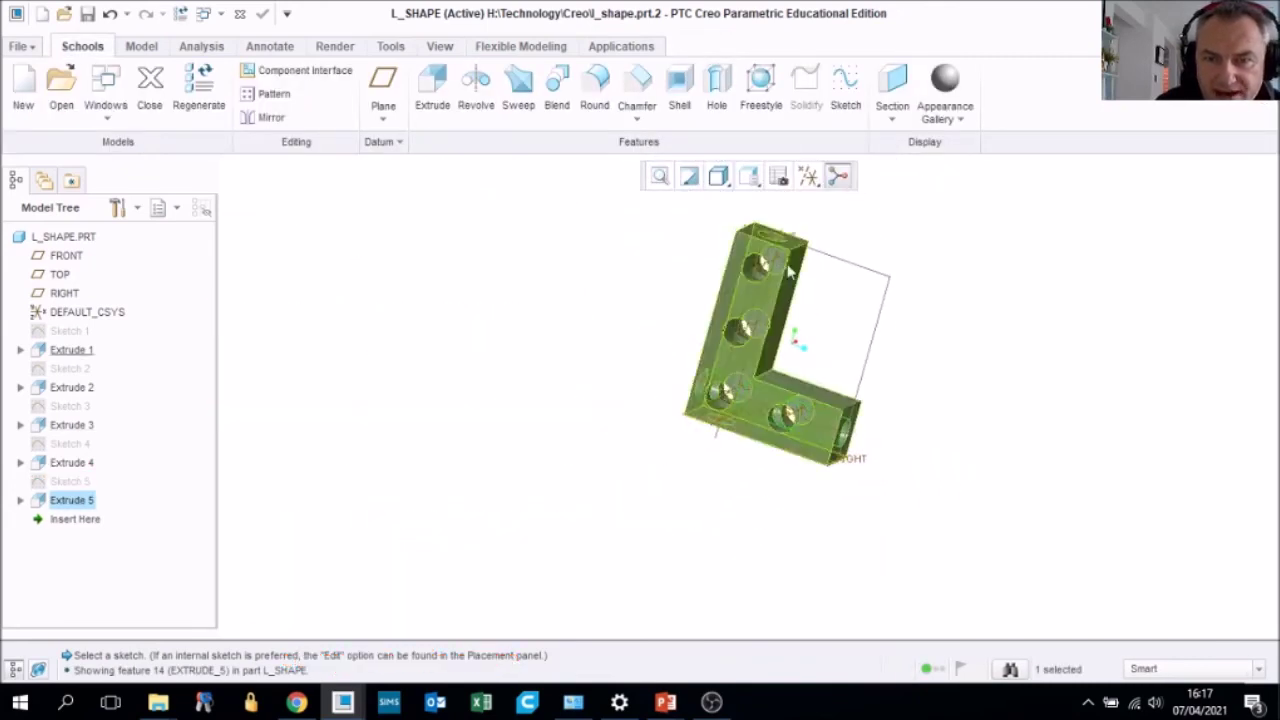
click(659, 177)
middle_drag(871, 409, 844, 336)
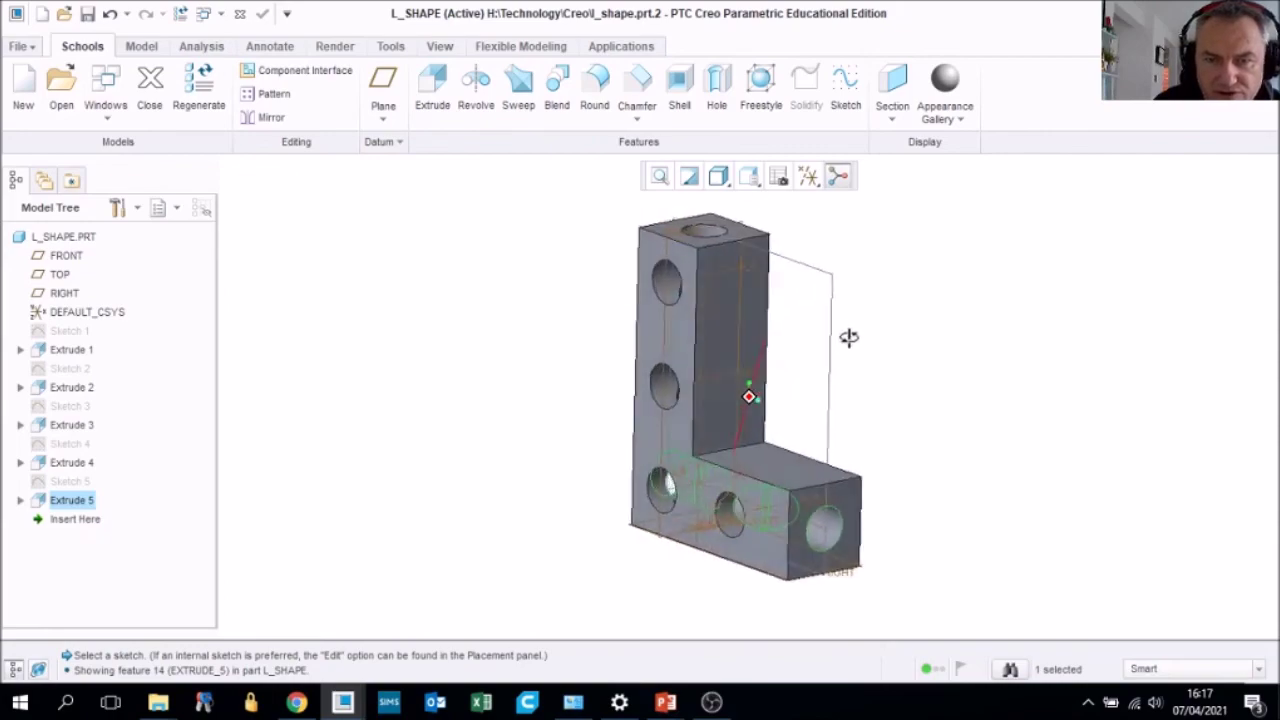